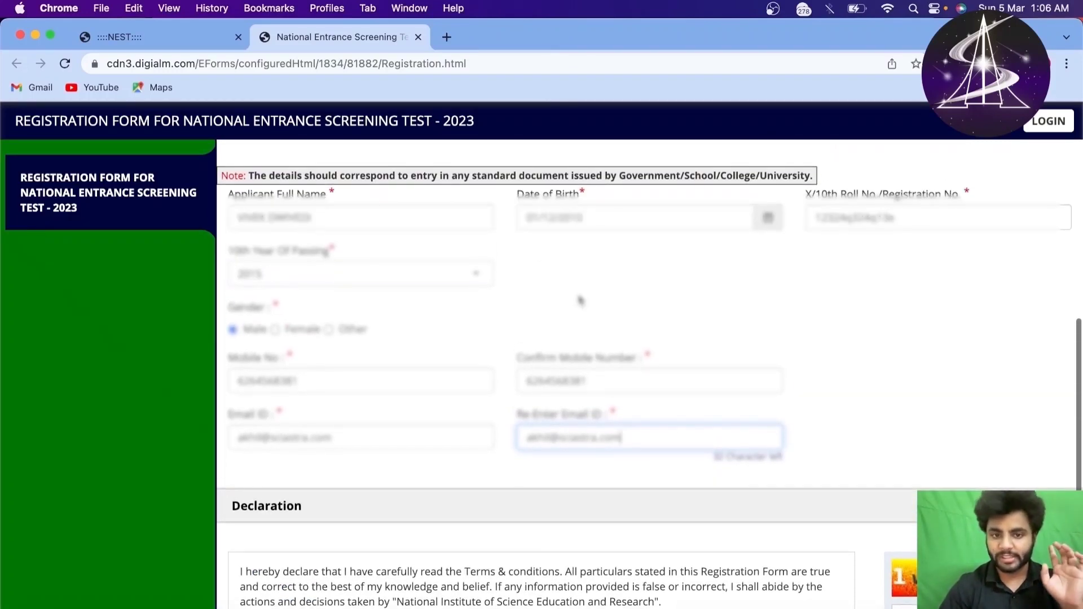
# Step: Review the entered mobile number details and tick I Agree on the declaration
pyautogui.moveTo(251, 357); pyautogui.dragTo(791, 447)
pyautogui.click(821, 434)
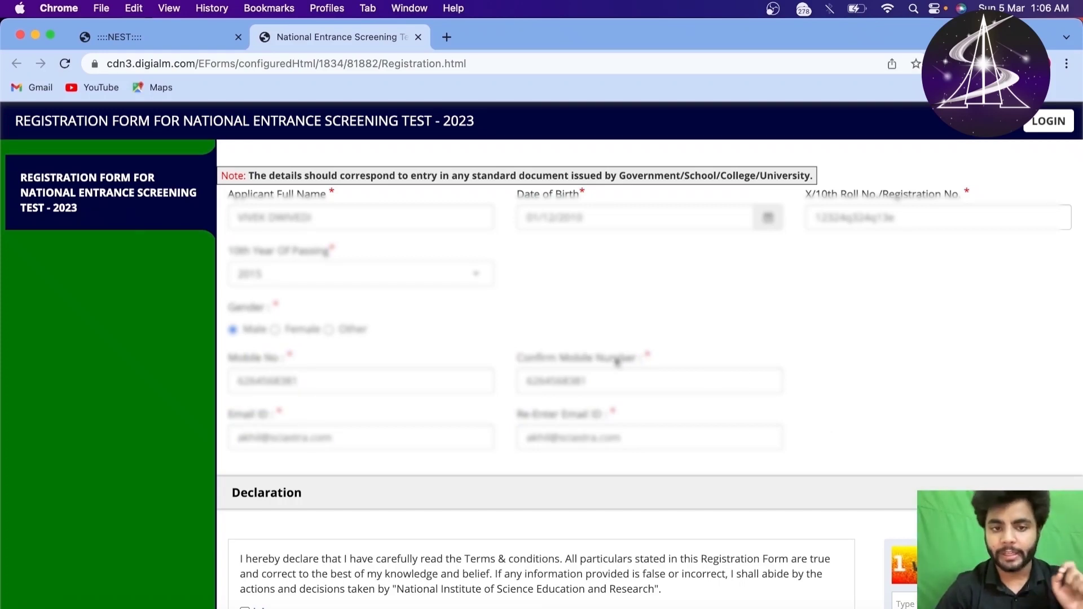
pyautogui.scroll(-3, 449, 446)
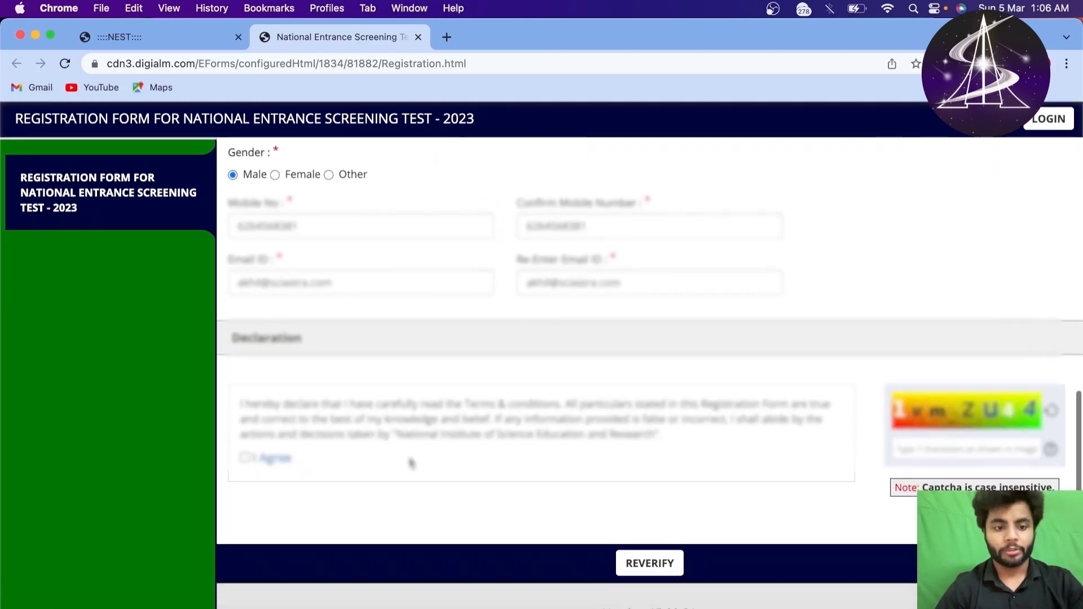
pyautogui.click(244, 459)
# Step: Run Verify to display the verification table of entered applicant details
pyautogui.scroll(3, 382, 370)
pyautogui.scroll(-3, 382, 369)
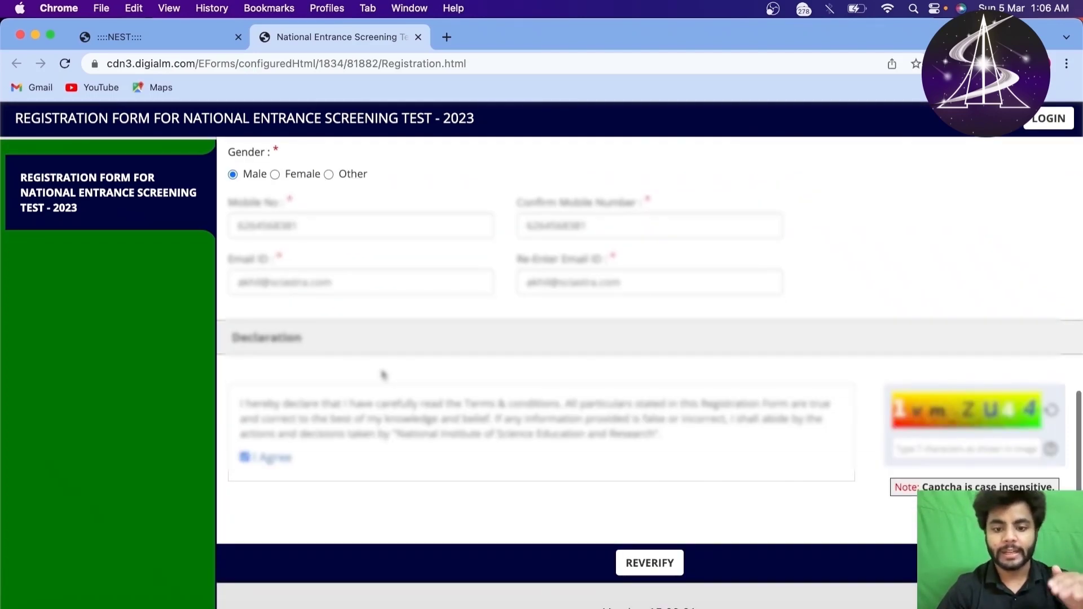
pyautogui.scroll(4, 612, 530)
pyautogui.scroll(-2, 600, 457)
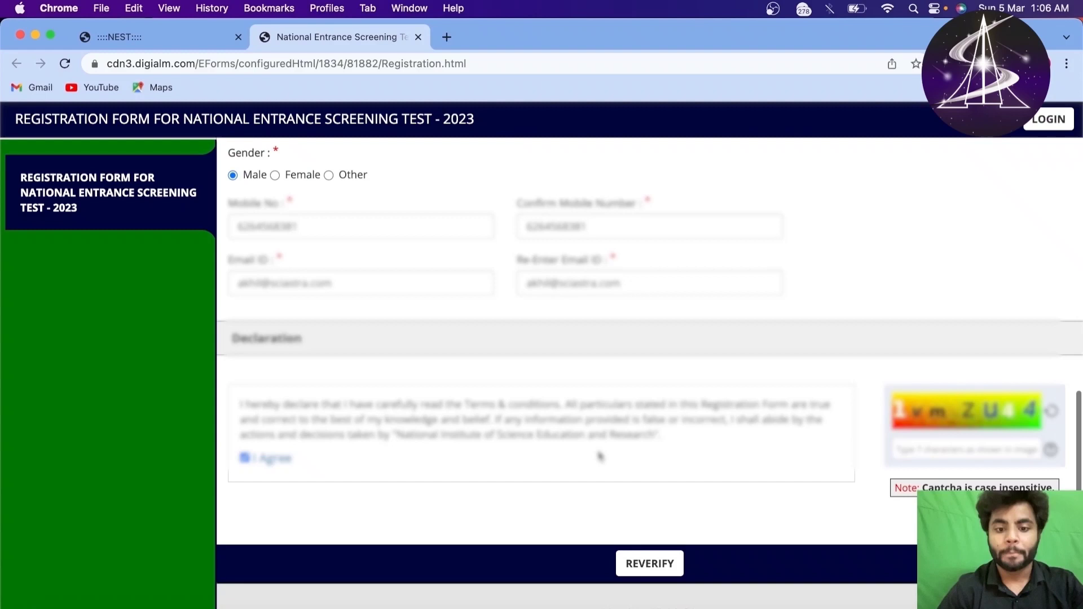
pyautogui.click(669, 575)
pyautogui.scroll(-5, 666, 536)
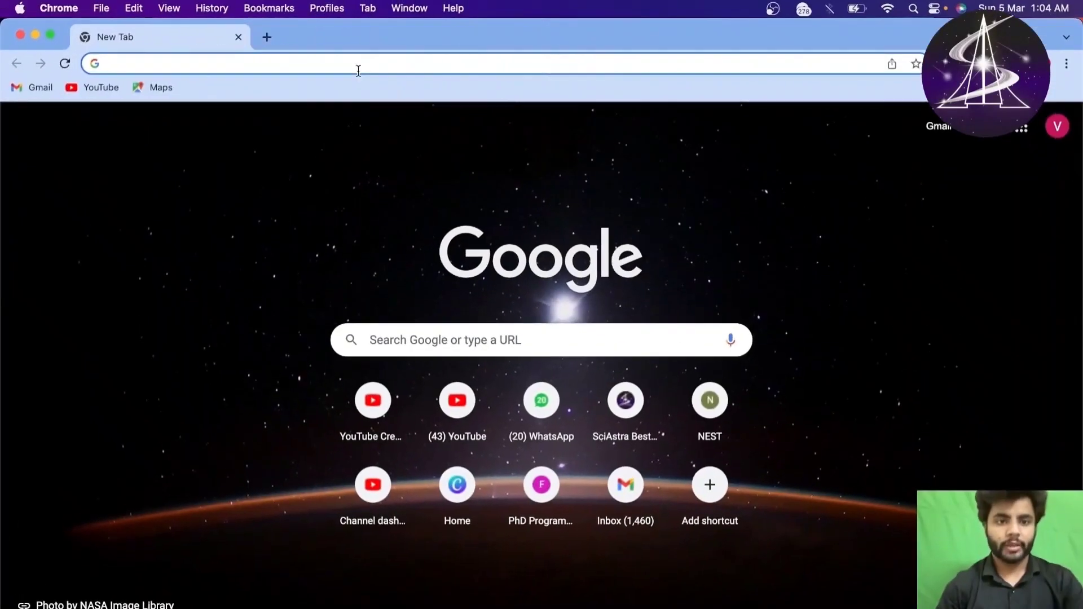
# Step: Load the NEST website by searching 'nest' in a new browser tab
pyautogui.click(358, 67)
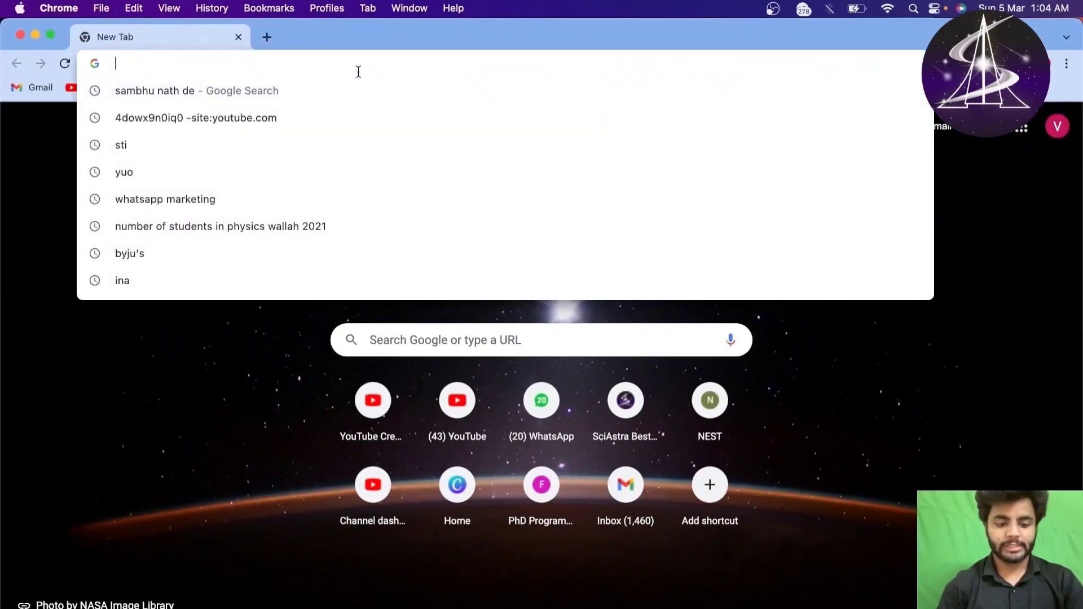
pyautogui.write('nest')
pyautogui.press('Return')
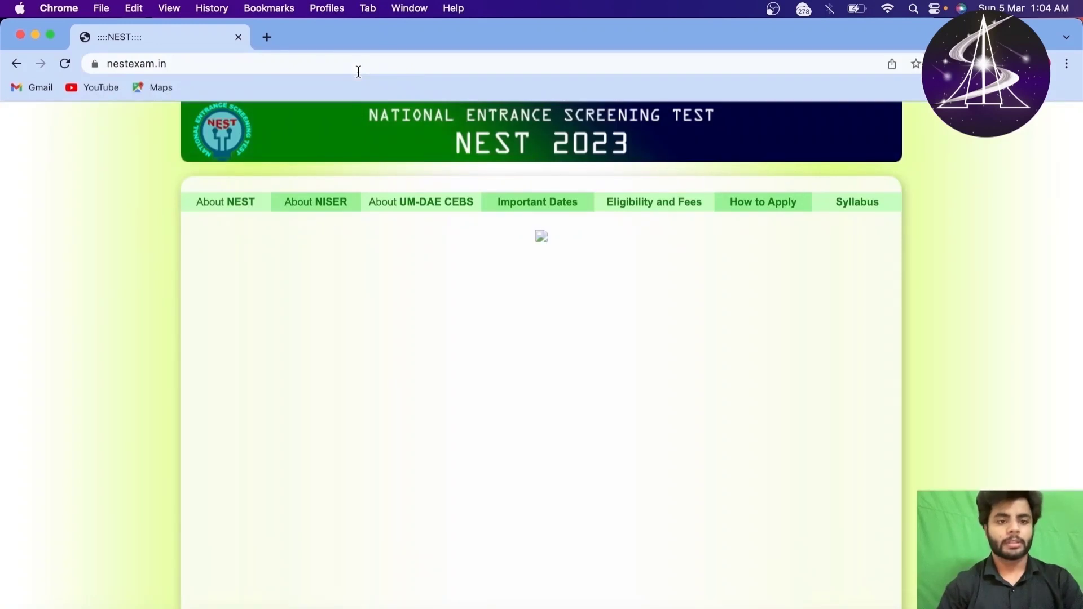
# Step: Scroll down to the Online Registration link and bring up its link options
pyautogui.scroll(-3, 347, 275)
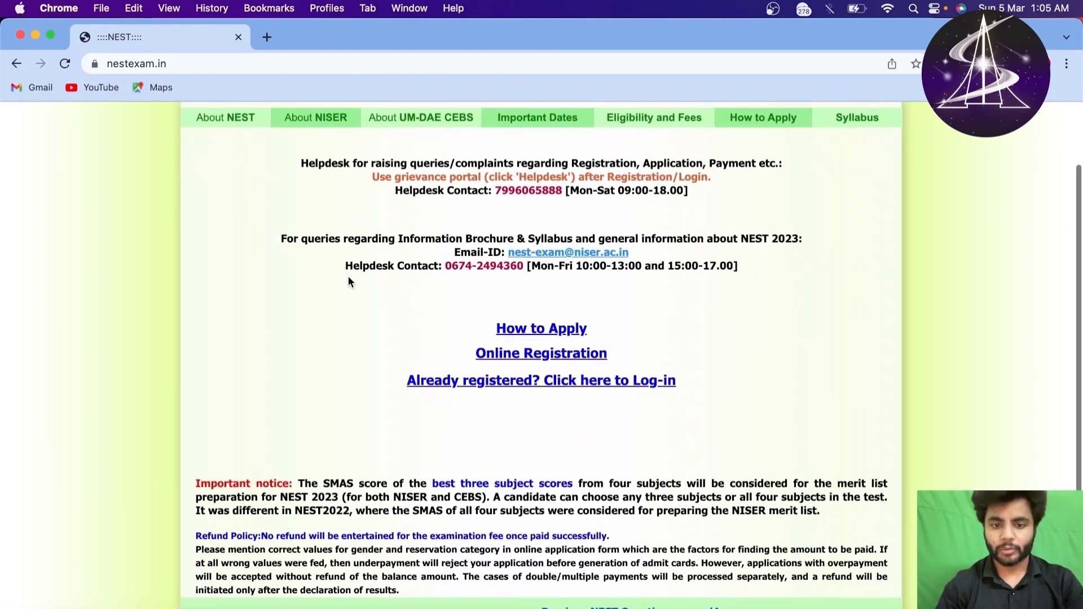
pyautogui.scroll(3, 348, 276)
pyautogui.scroll(-1, 350, 293)
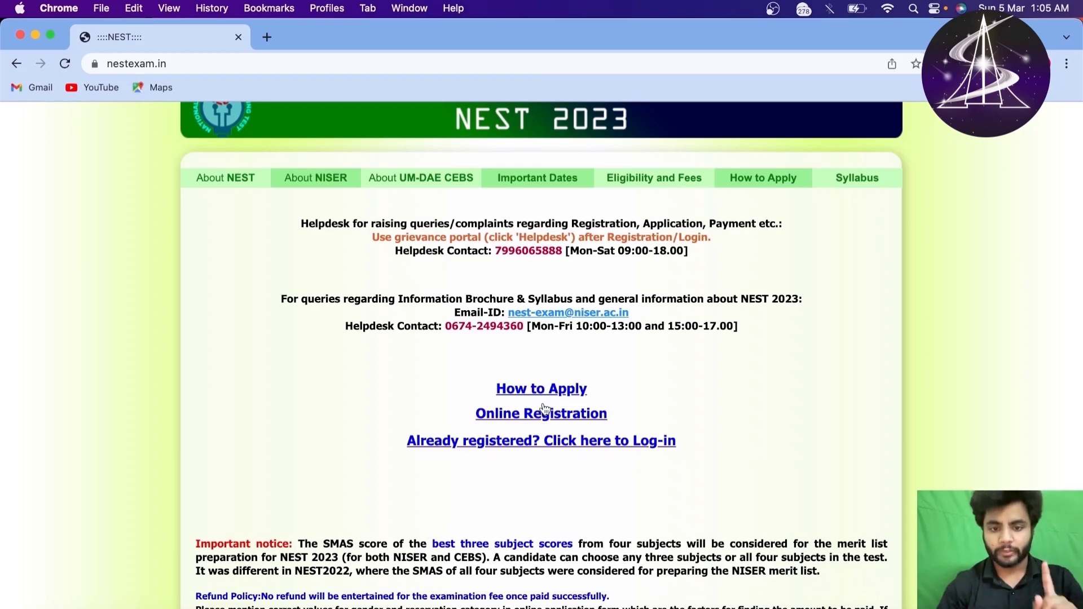
pyautogui.rightClick(521, 415)
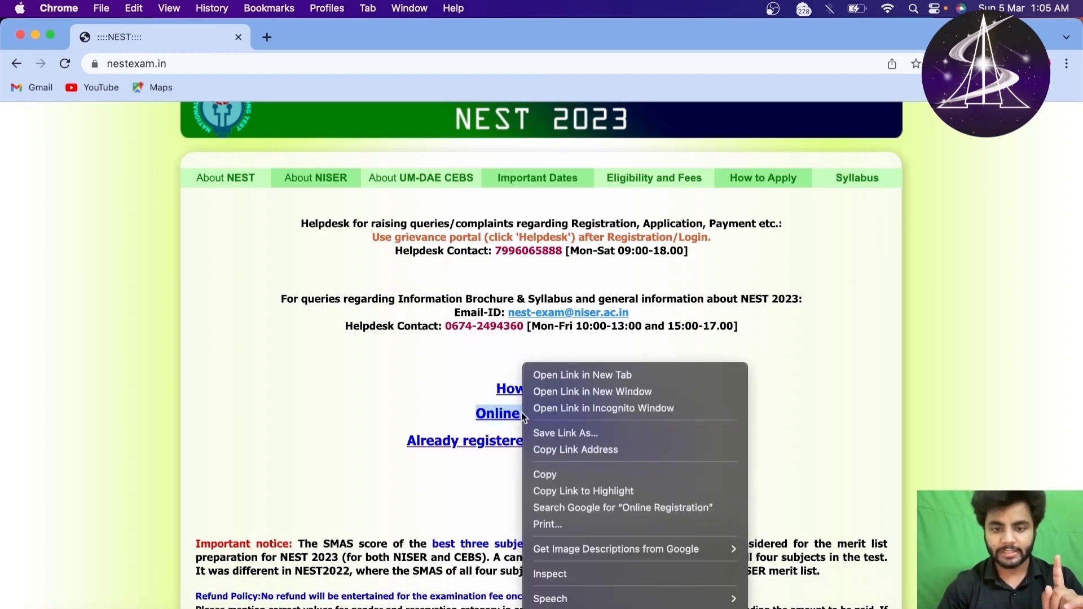
# Step: Open Online Registration in a new tab, dismiss instructions, accept privacy, and focus Applicant Full Name
pyautogui.click(543, 375)
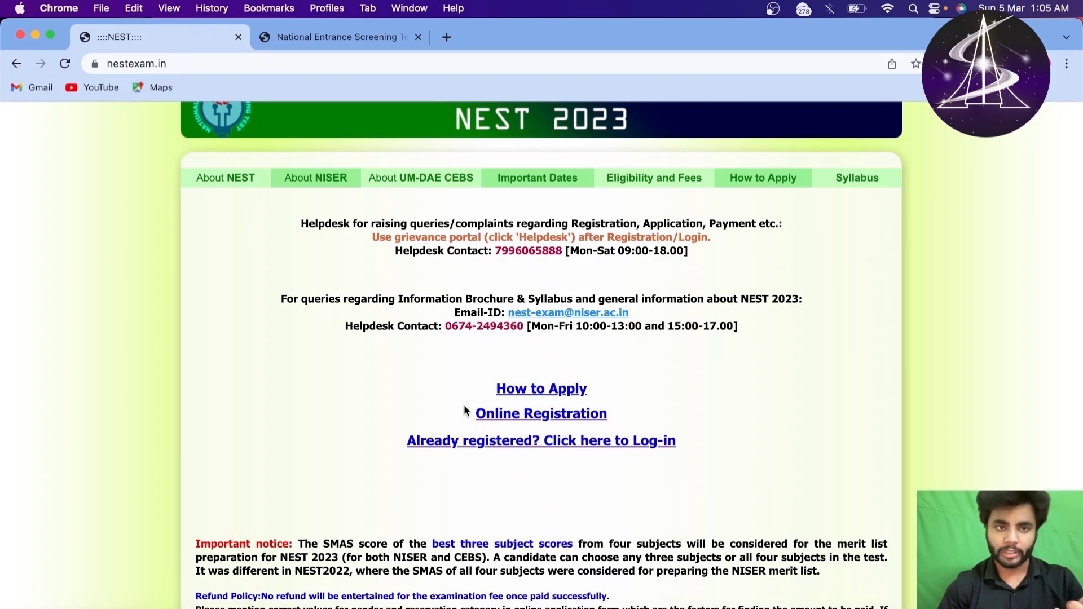
pyautogui.click(334, 38)
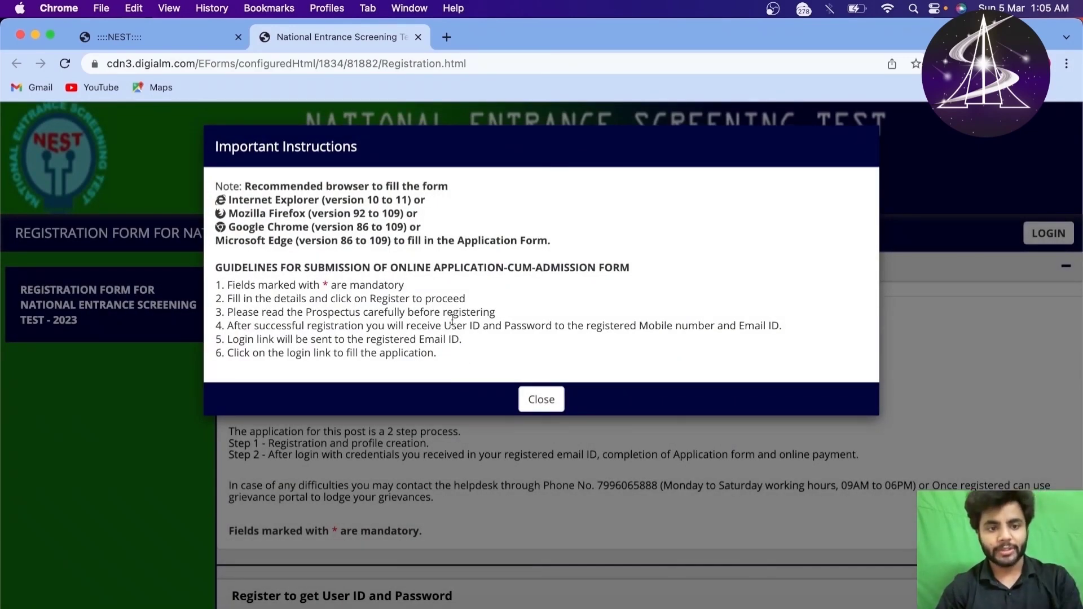
pyautogui.click(536, 400)
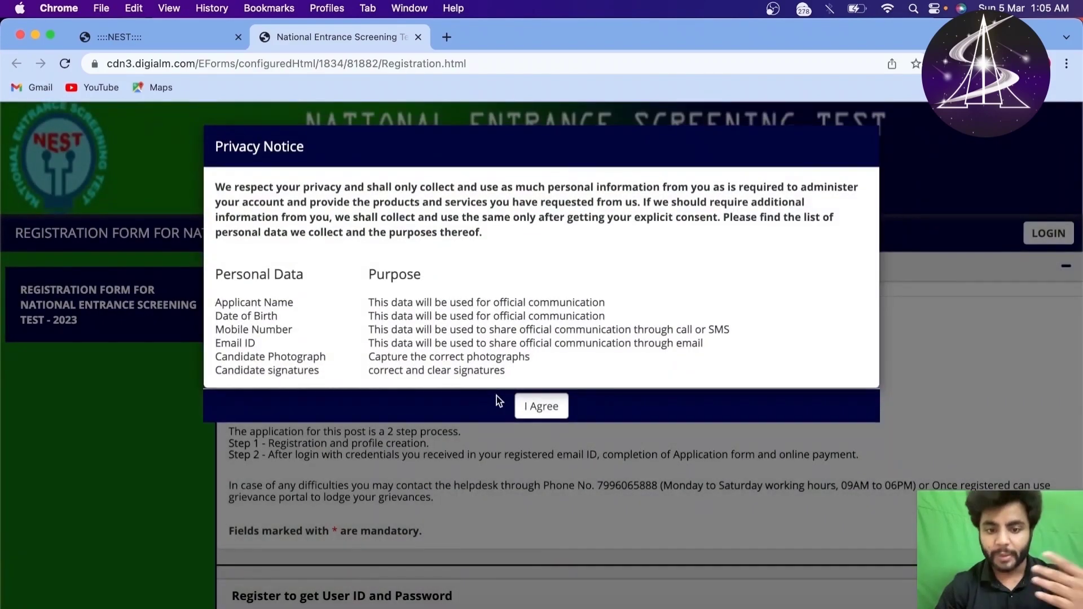
pyautogui.click(530, 407)
pyautogui.scroll(-5, 519, 385)
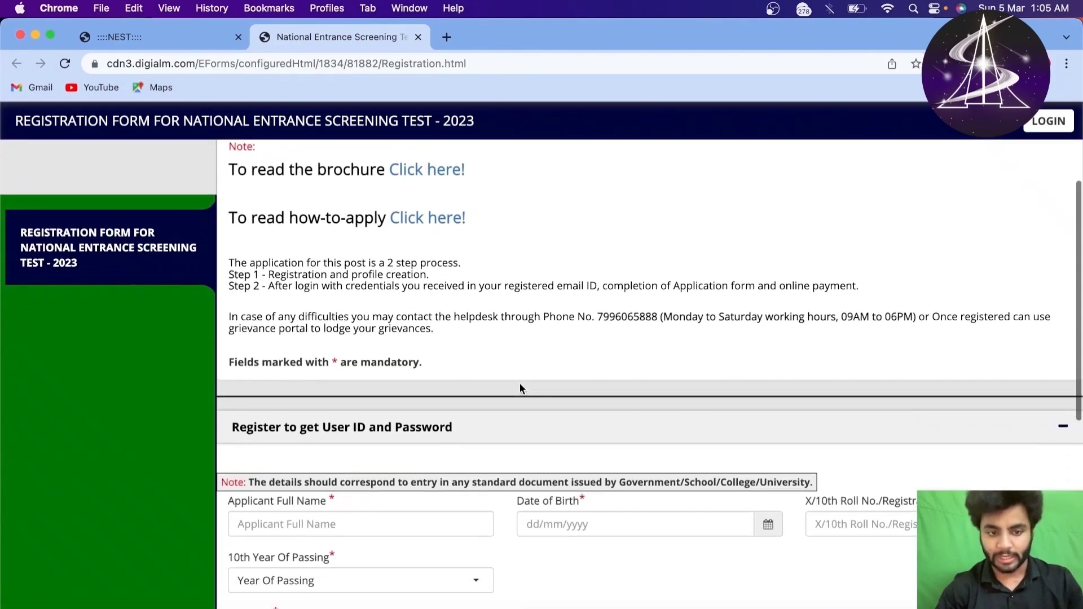
pyautogui.click(414, 386)
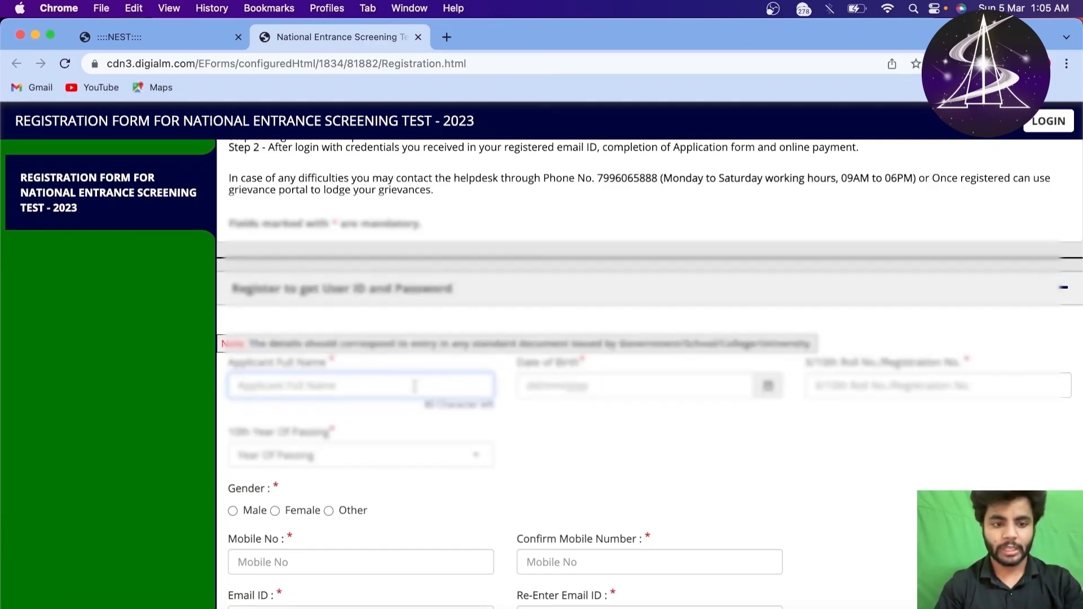
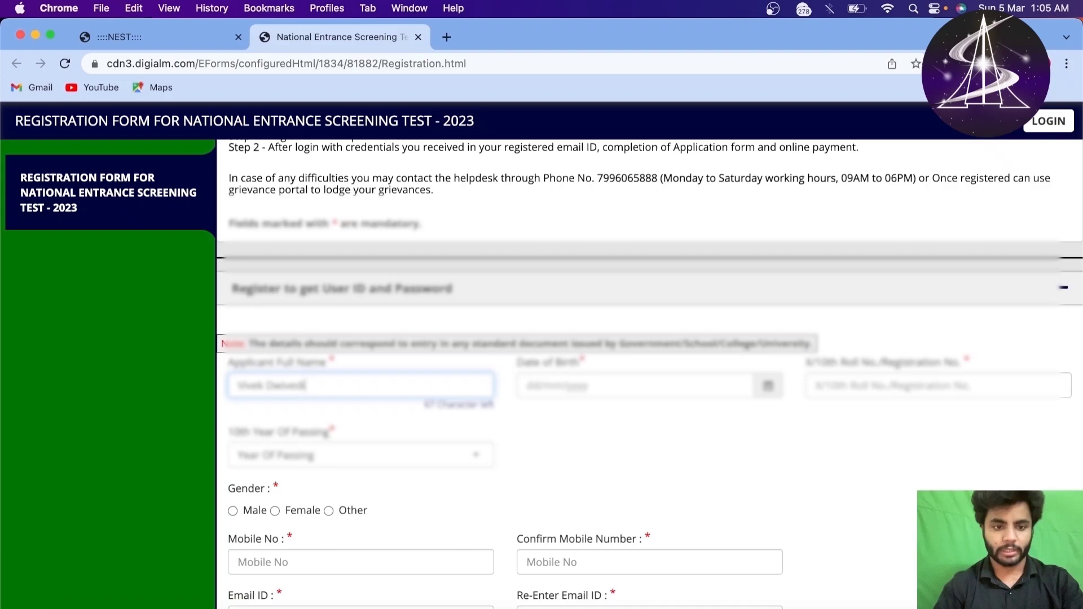
# Step: Enter the applicant's name and set date of birth to 1 December 2010
pyautogui.click(654, 384)
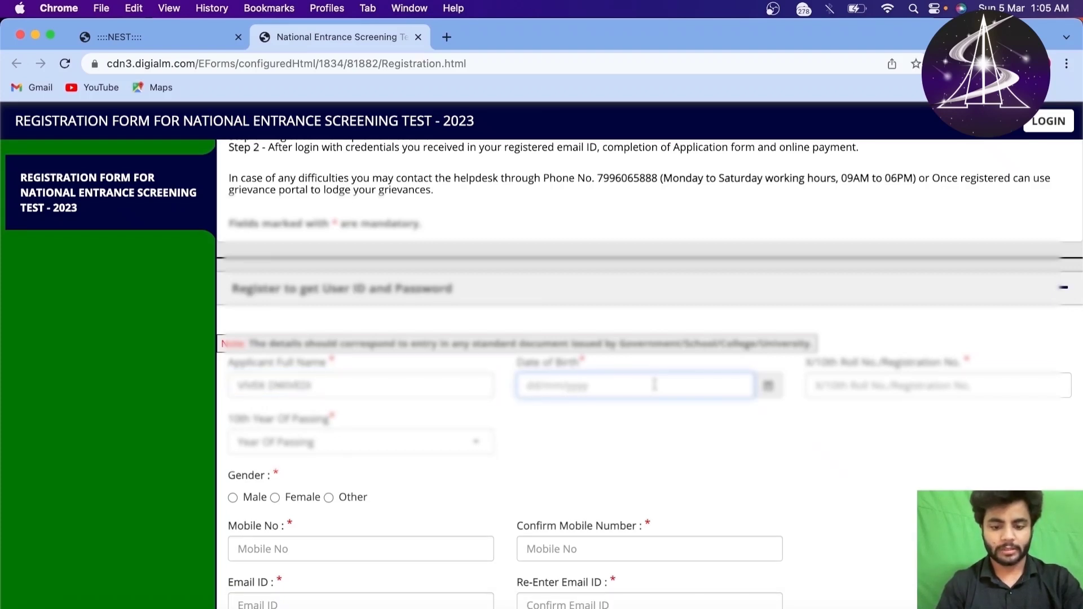
pyautogui.click(776, 387)
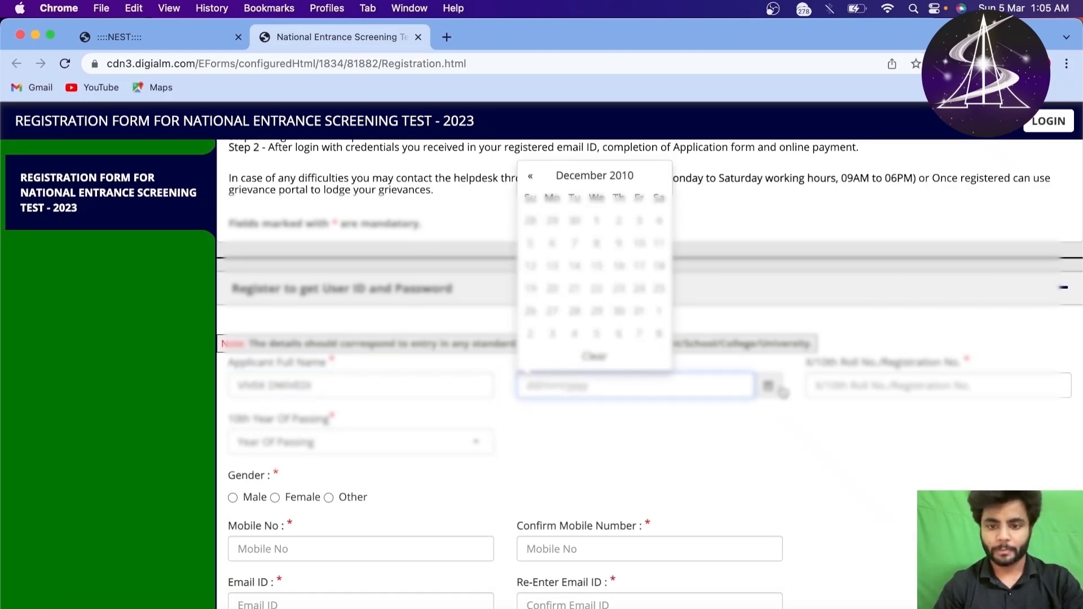
pyautogui.click(591, 222)
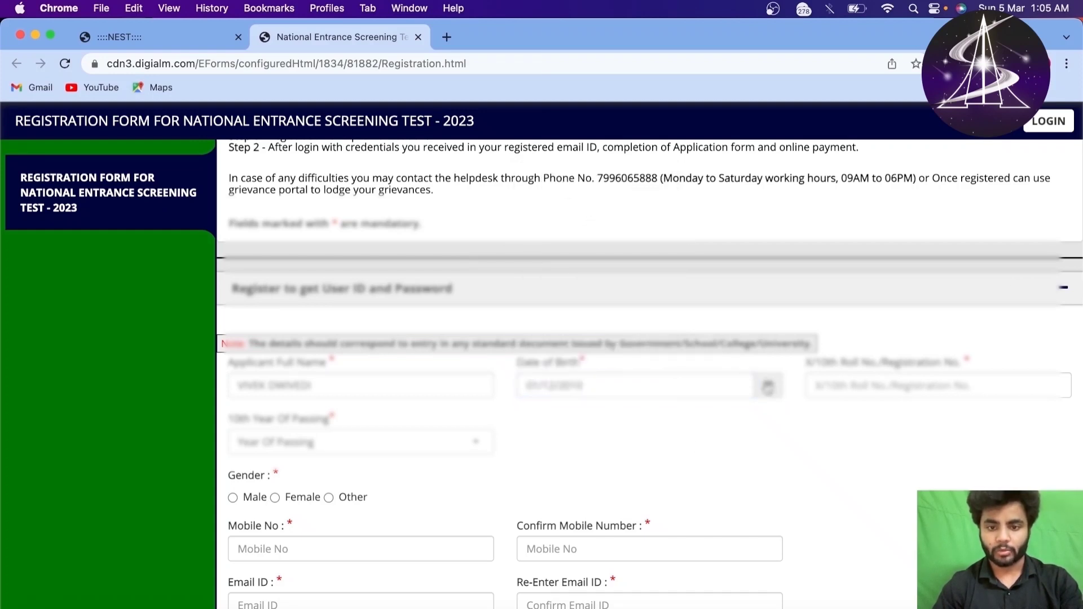
pyautogui.click(724, 387)
pyautogui.click(736, 441)
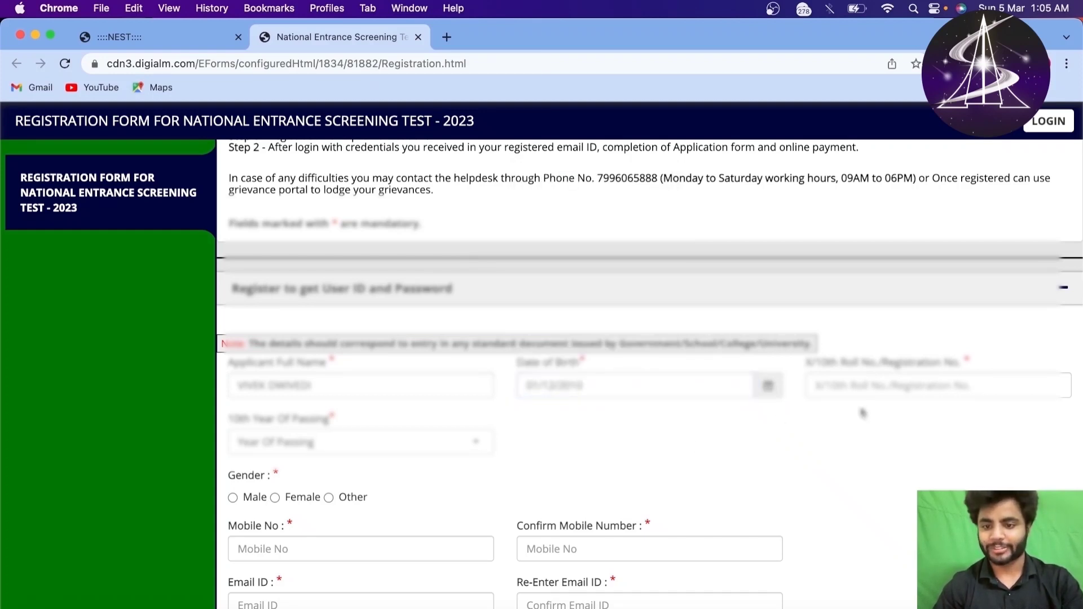
# Step: Enter the 10th roll number and bring up the Year Of Passing list
pyautogui.click(865, 387)
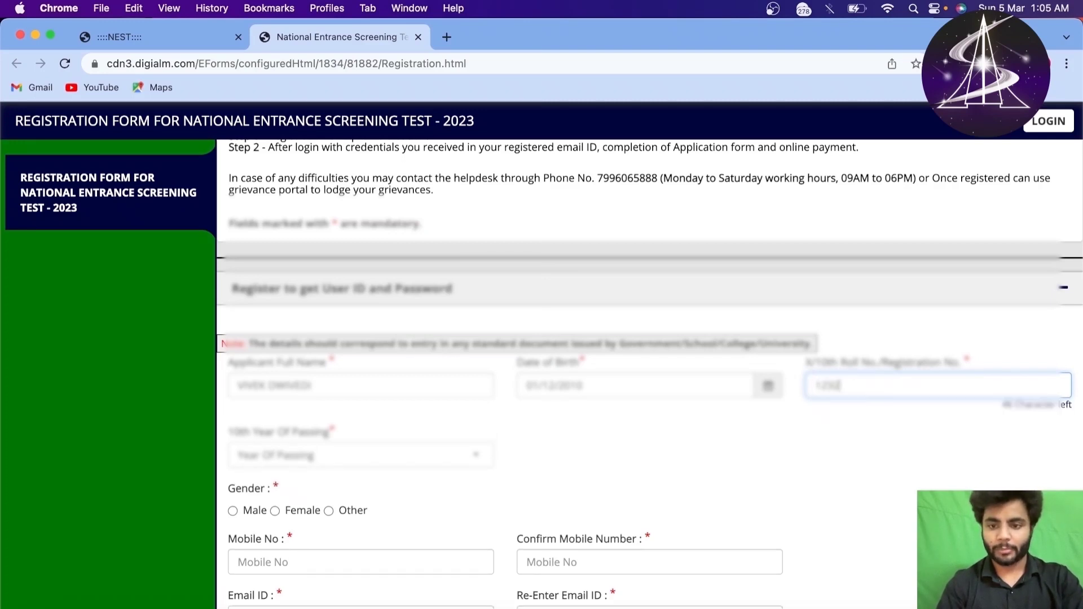
pyautogui.click(333, 456)
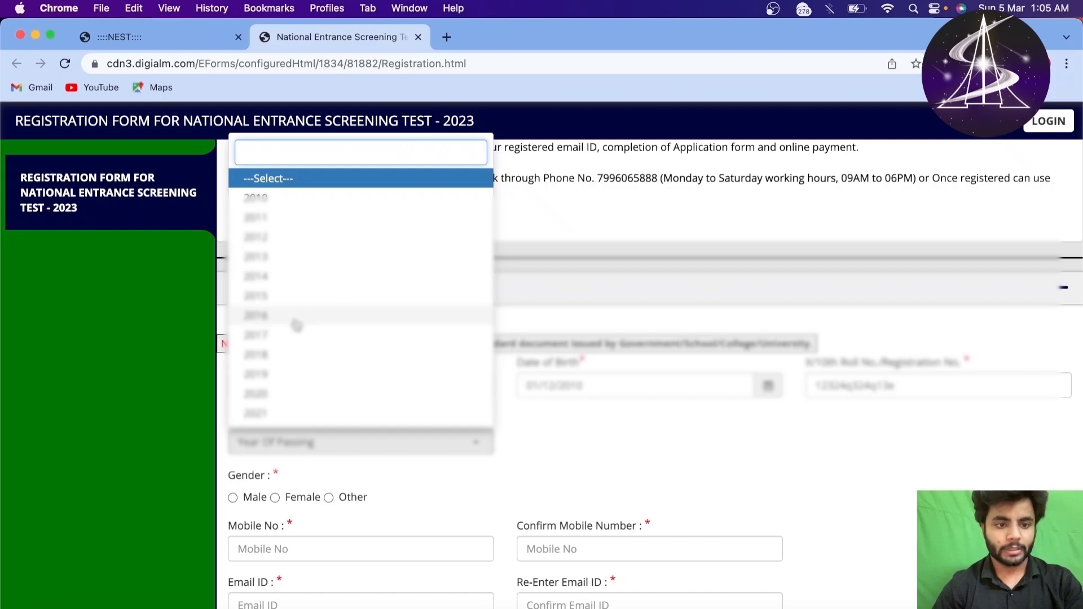
# Step: Choose passing year 2015 and Male gender, then enter and confirm the mobile number
pyautogui.click(305, 298)
pyautogui.scroll(-3, 314, 506)
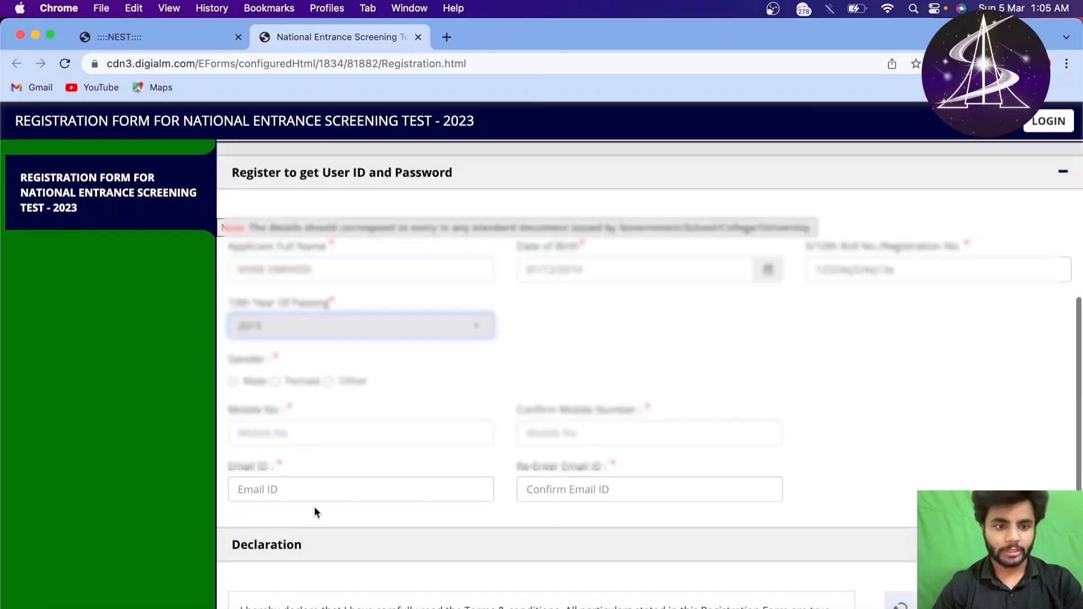
pyautogui.click(233, 321)
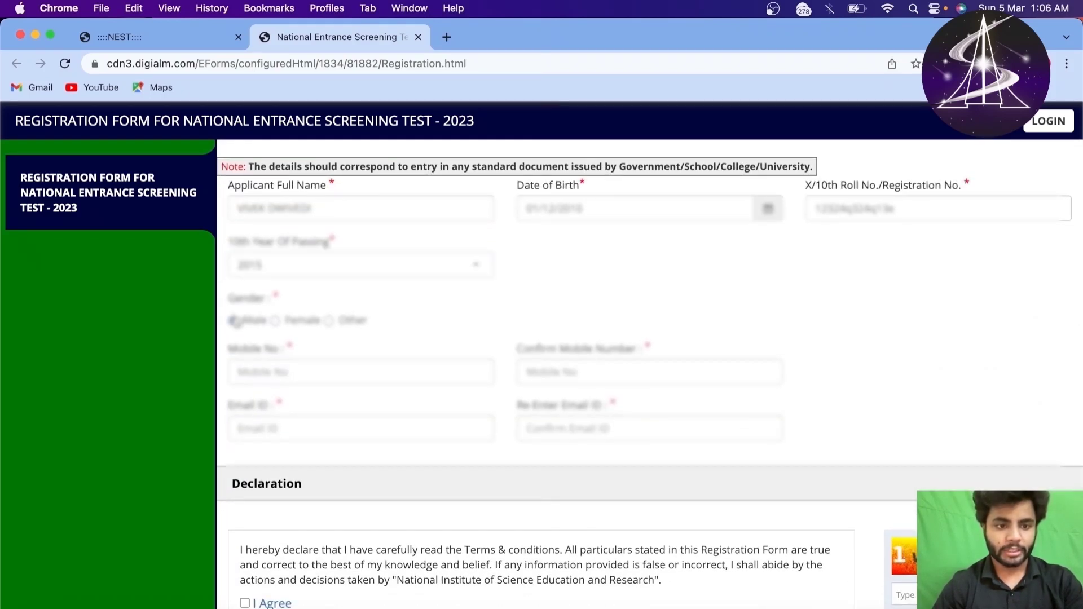
pyautogui.click(290, 368)
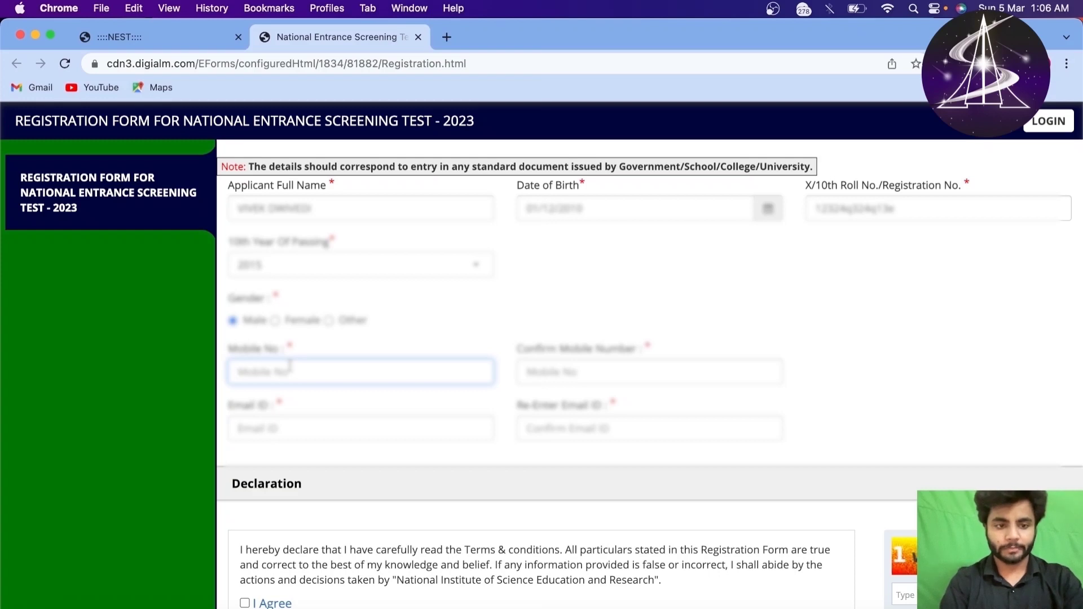
pyautogui.write('628')
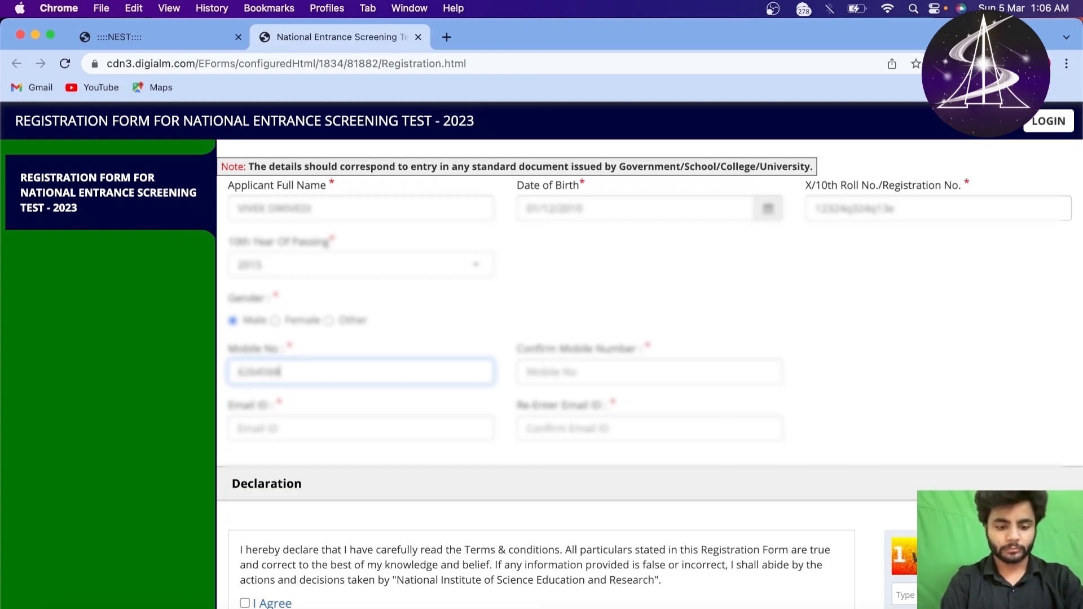
pyautogui.click(596, 373)
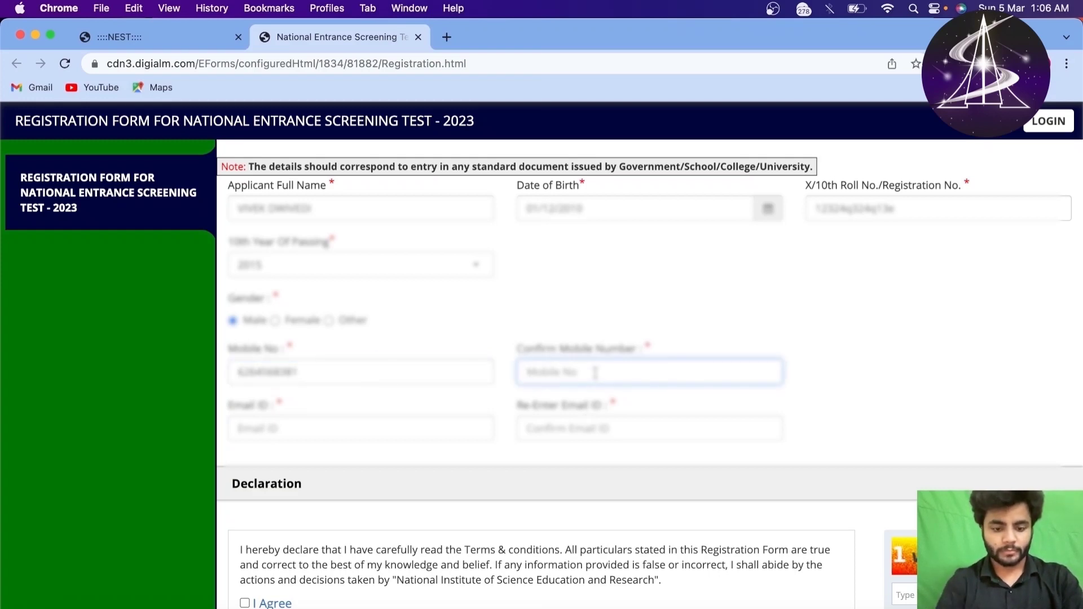
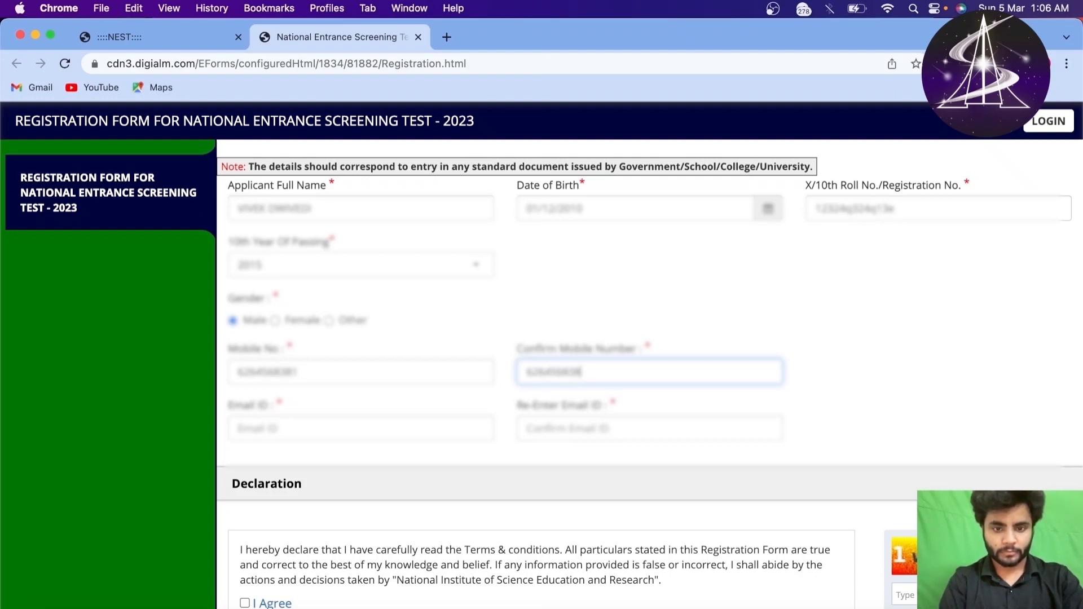
# Step: Enter the applicant's e-mail, correcting a mistyped start, and retype it to confirm
pyautogui.click(438, 432)
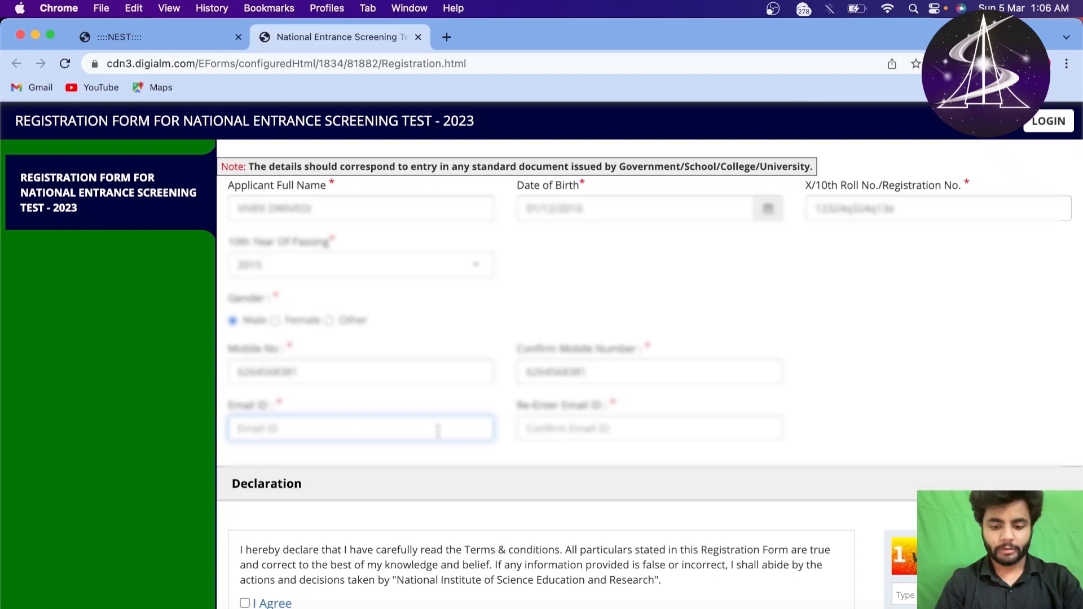
pyautogui.write('vivek')
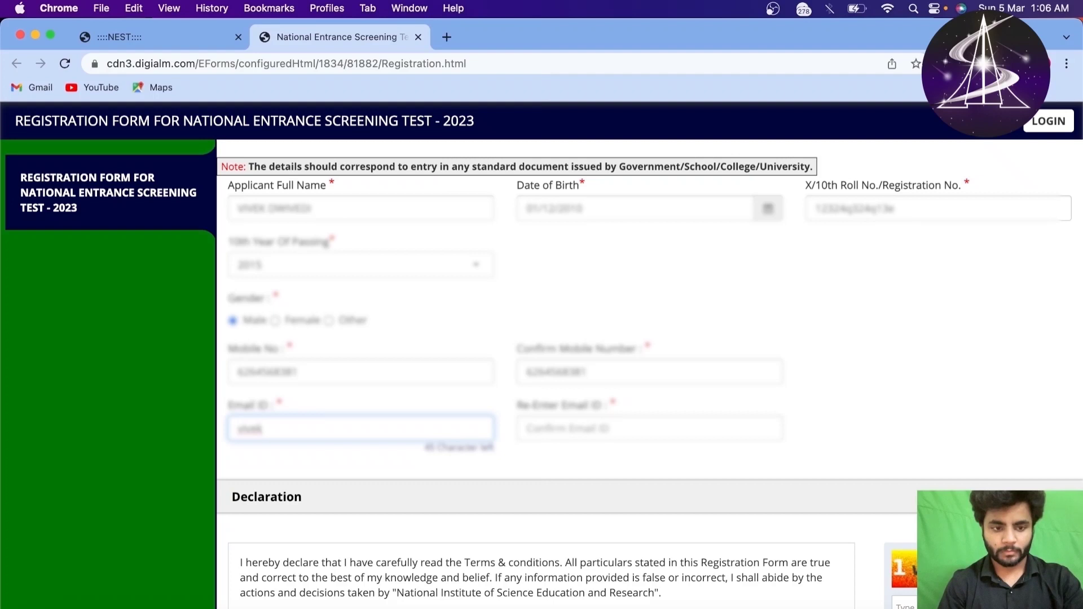
pyautogui.press('super+a')
pyautogui.press('BackSpace')
pyautogui.write('akhil')
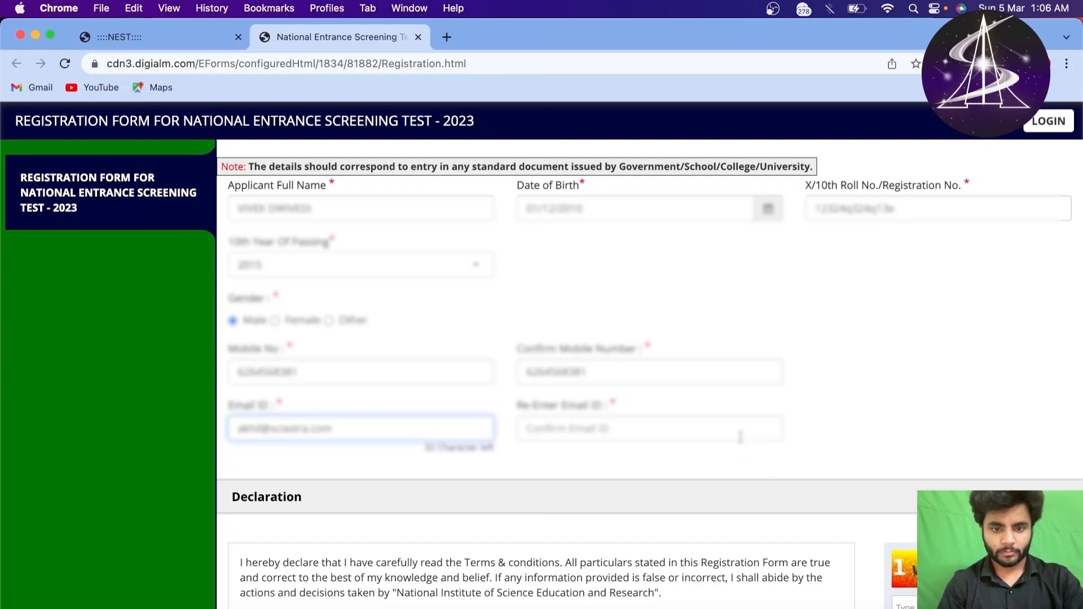
pyautogui.click(713, 433)
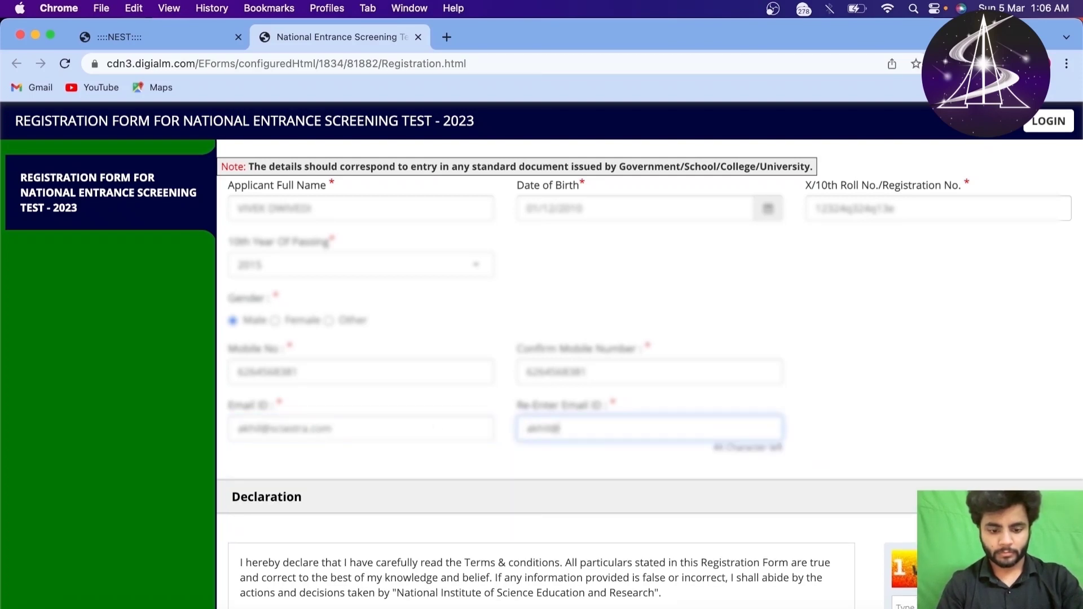
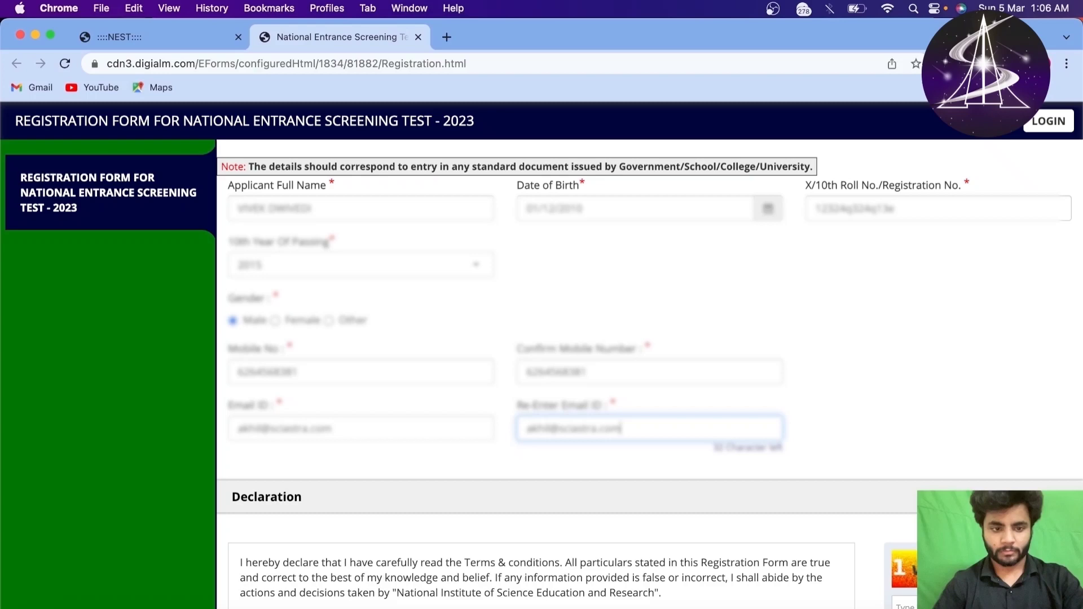
pyautogui.scroll(-3, 694, 459)
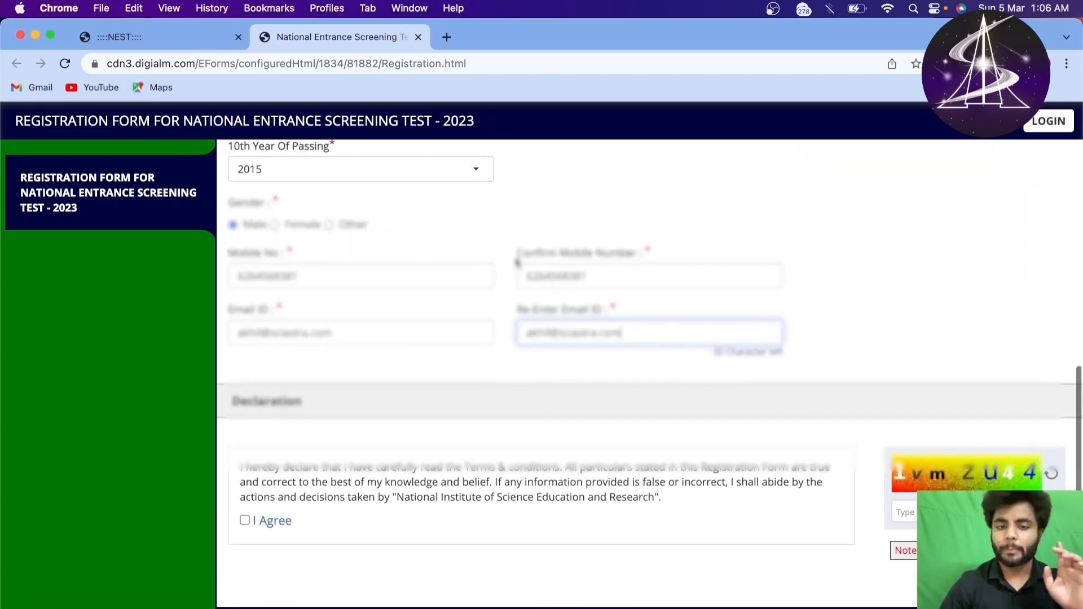
# Step: Review the mobile and e-mail entries and tick I Agree on the declaration
pyautogui.scroll(3, 518, 263)
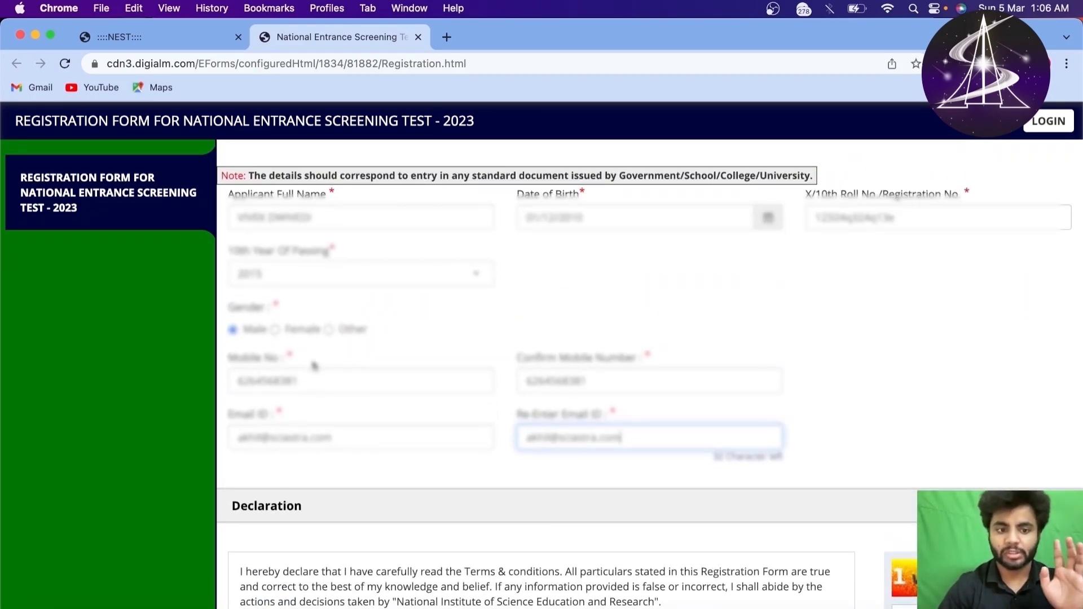
pyautogui.moveTo(252, 357); pyautogui.dragTo(791, 447)
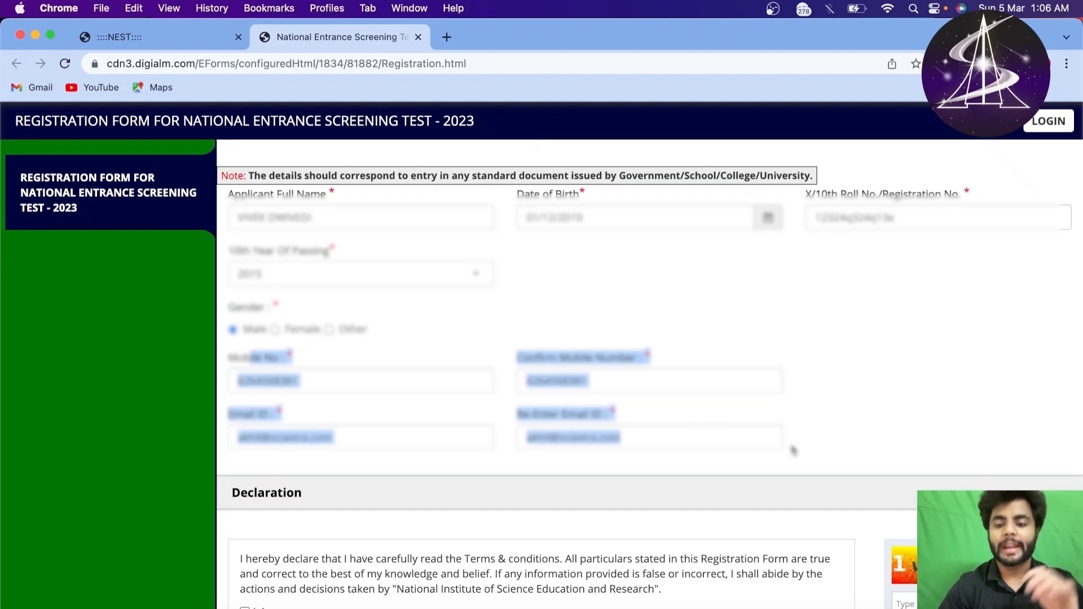
pyautogui.click(824, 436)
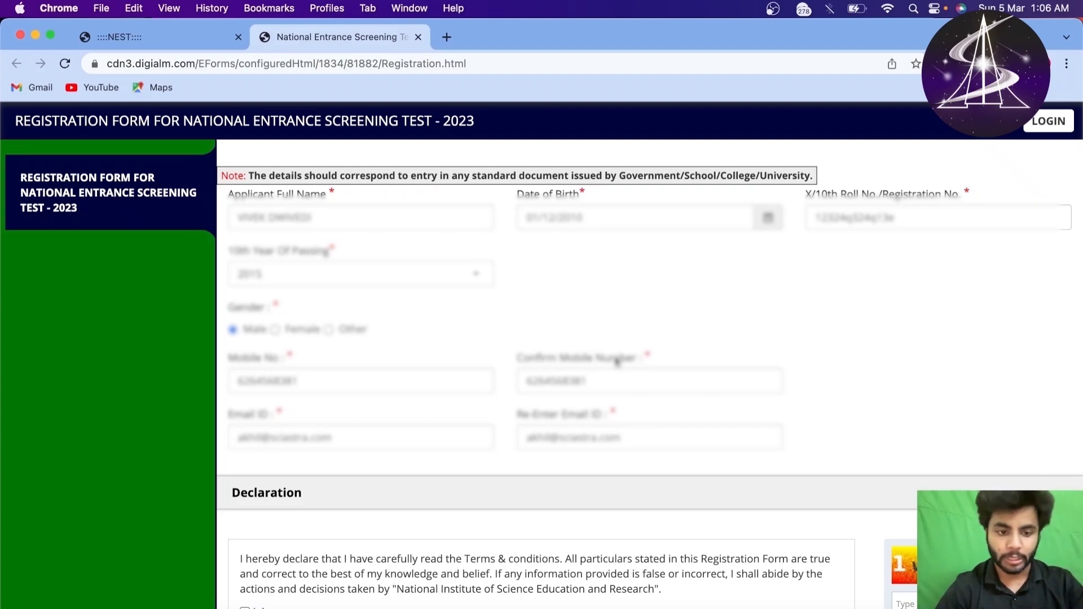
pyautogui.scroll(-3, 450, 447)
pyautogui.click(245, 460)
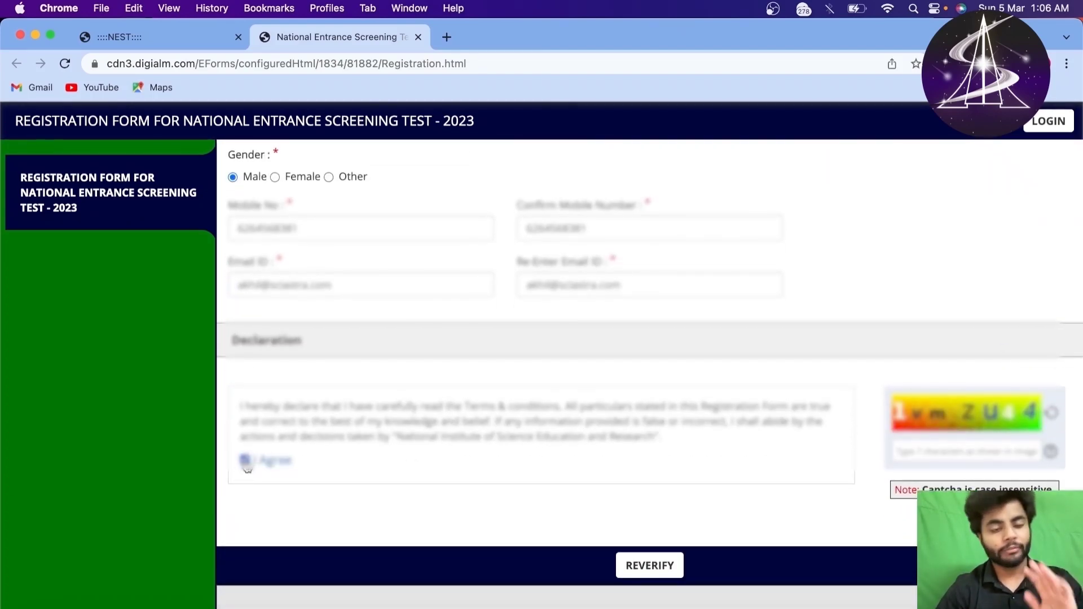
pyautogui.scroll(3, 382, 370)
pyautogui.scroll(-3, 382, 370)
pyautogui.scroll(3, 600, 457)
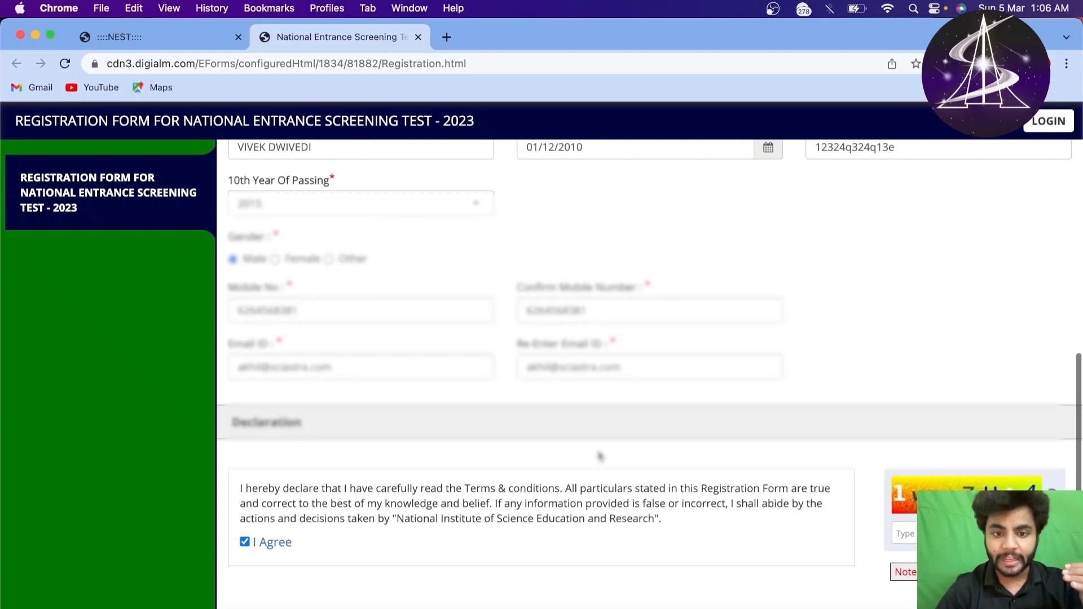
pyautogui.scroll(-3, 600, 457)
# Step: Bring up the verification table with REVERIFY and review the mobile number entry
pyautogui.click(666, 573)
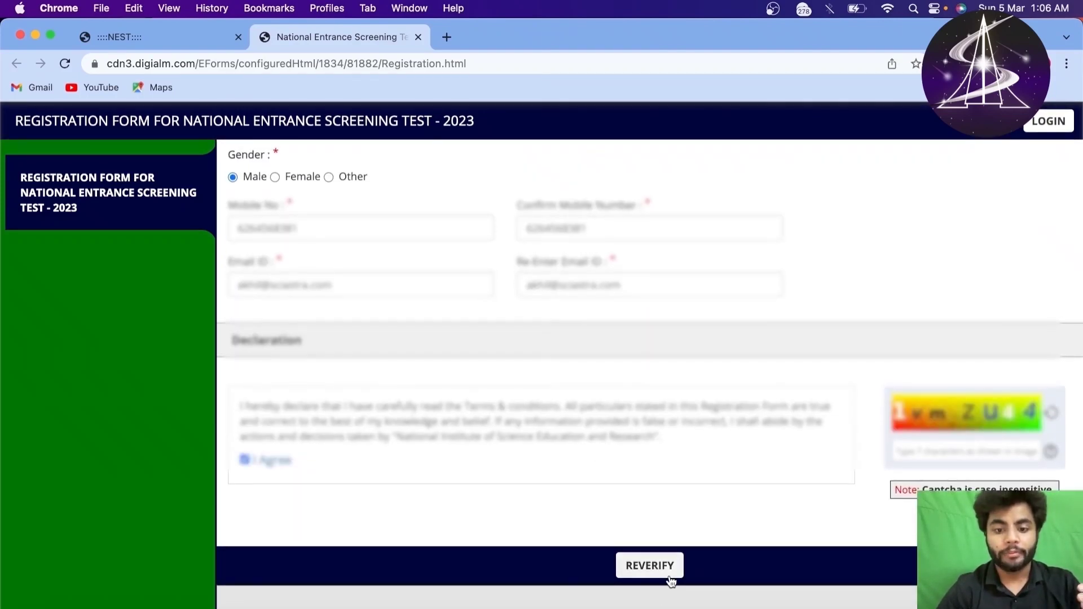
pyautogui.scroll(-5, 670, 574)
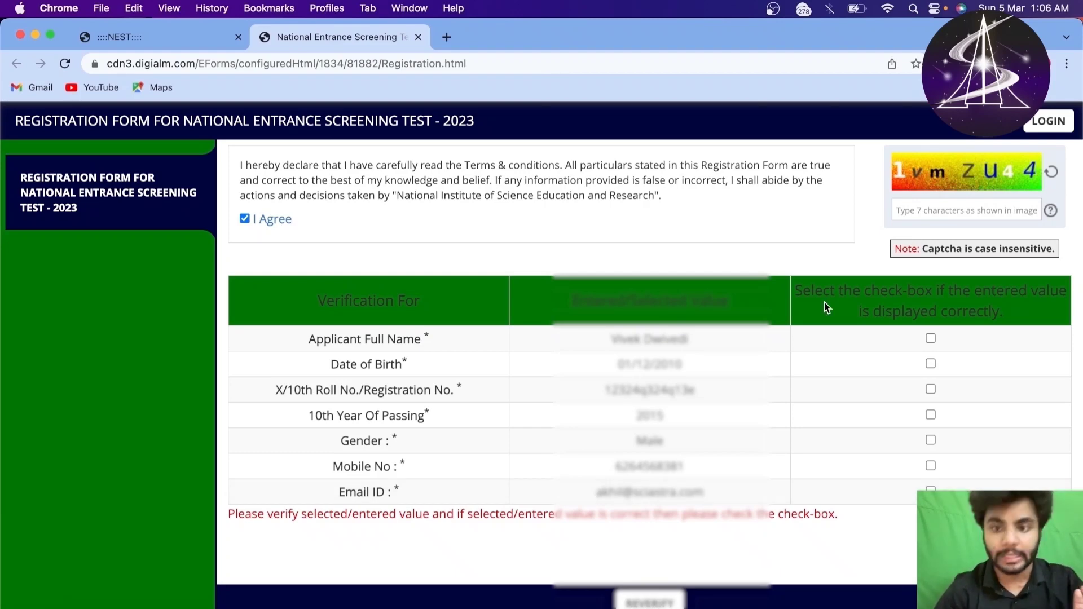
pyautogui.scroll(6, 496, 305)
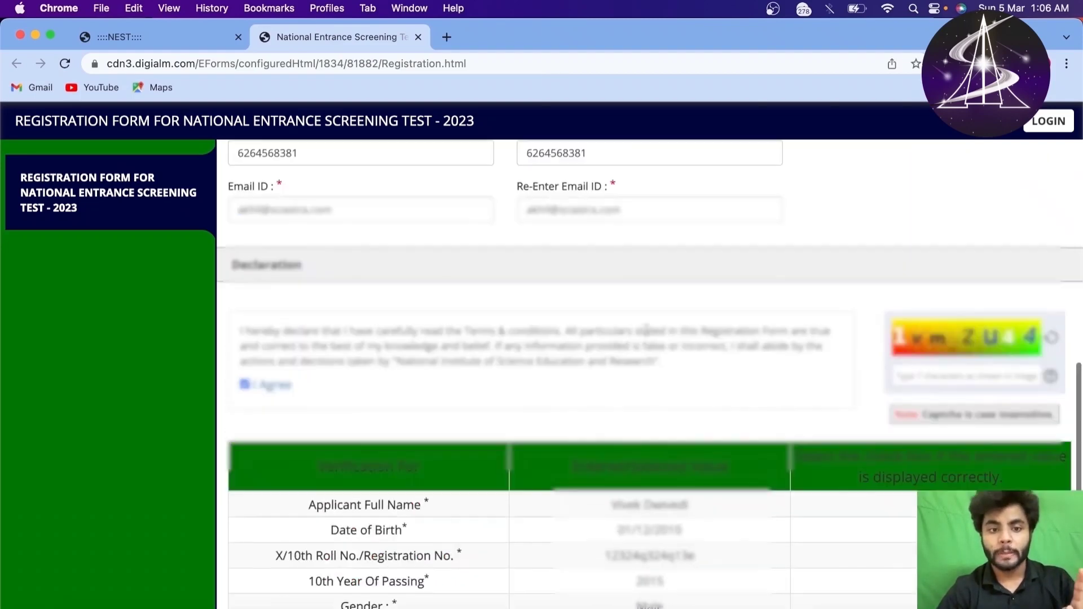
pyautogui.moveTo(495, 305); pyautogui.dragTo(581, 315)
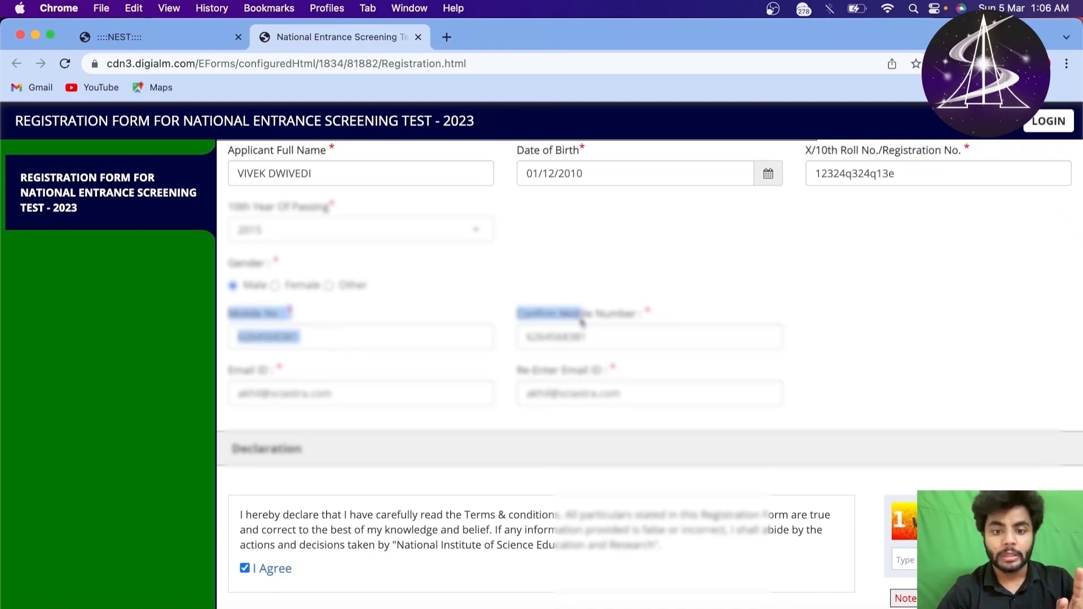
pyautogui.scroll(-6, 612, 385)
pyautogui.moveTo(612, 386); pyautogui.dragTo(720, 504)
pyautogui.click(720, 504)
pyautogui.scroll(-1, 720, 504)
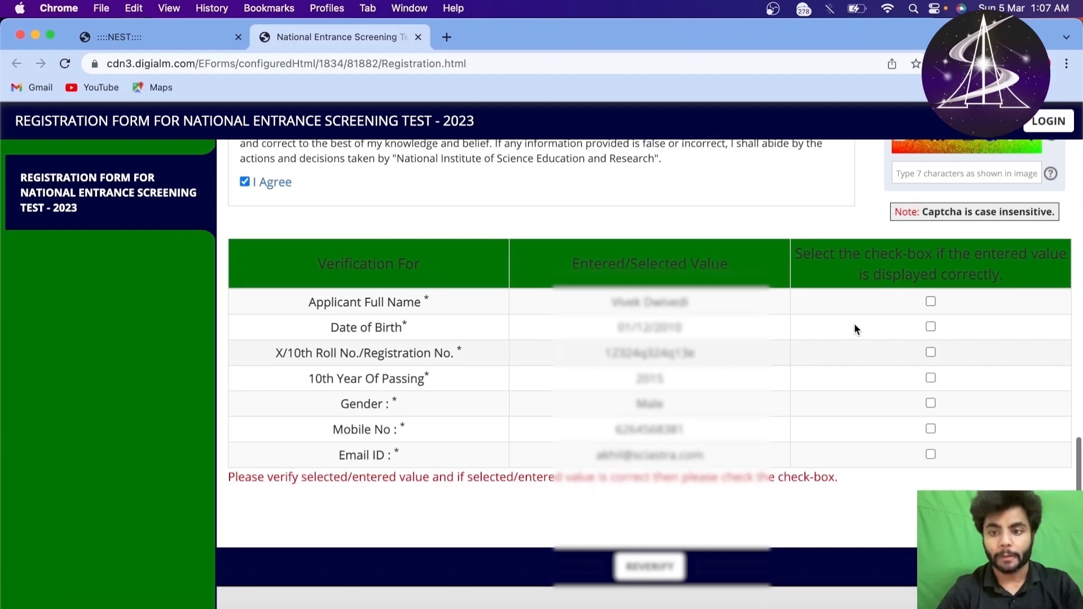
# Step: Tick the verification checkboxes for name, birth date, roll number, passing year, mobile and e-mail
pyautogui.click(930, 303)
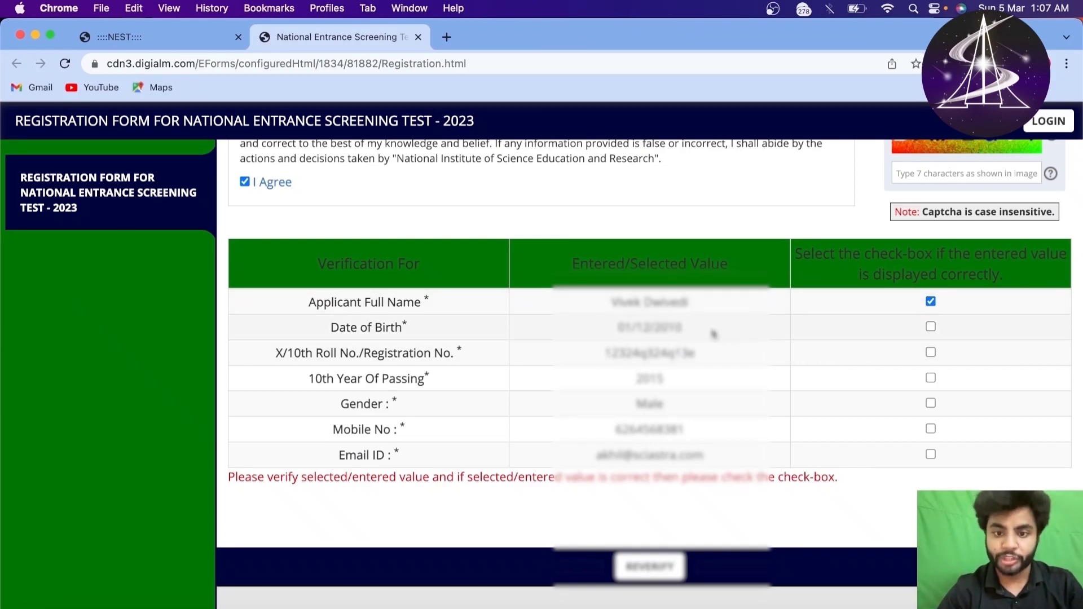
pyautogui.click(931, 328)
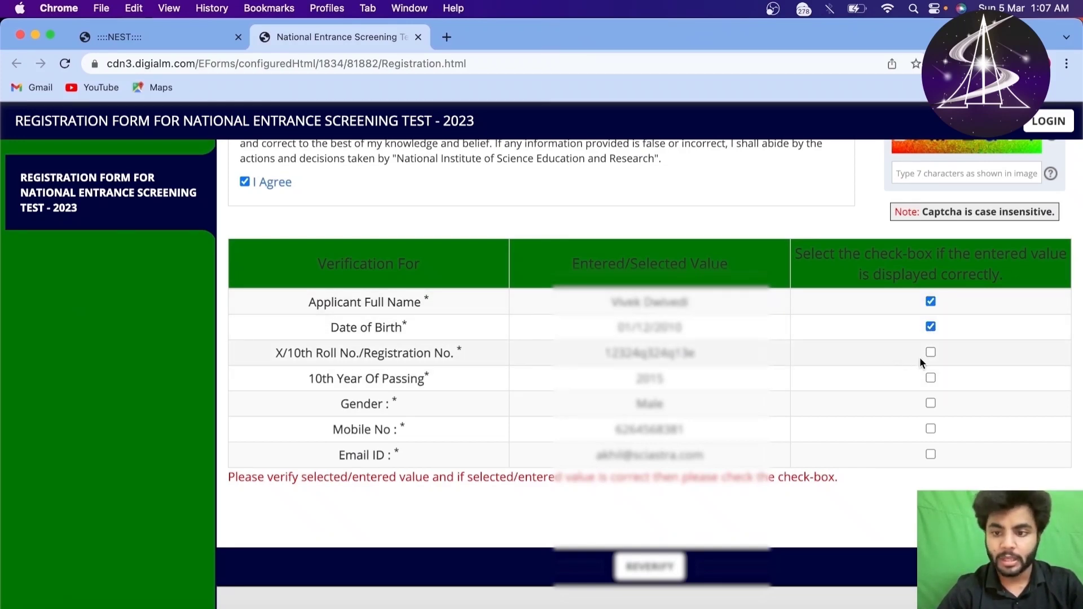
pyautogui.click(931, 353)
pyautogui.click(931, 378)
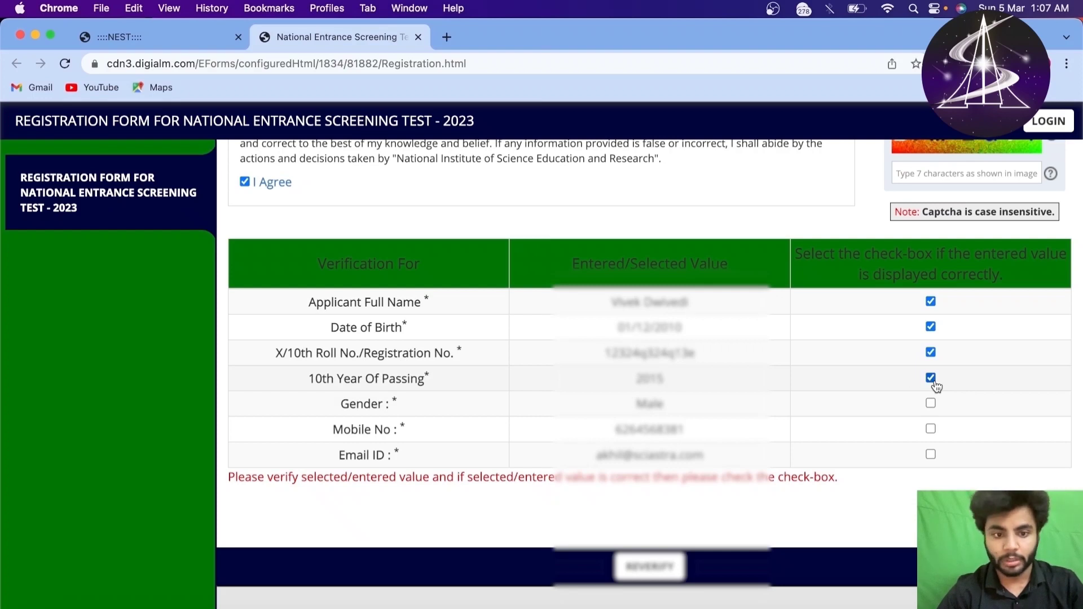
pyautogui.click(931, 430)
pyautogui.click(931, 455)
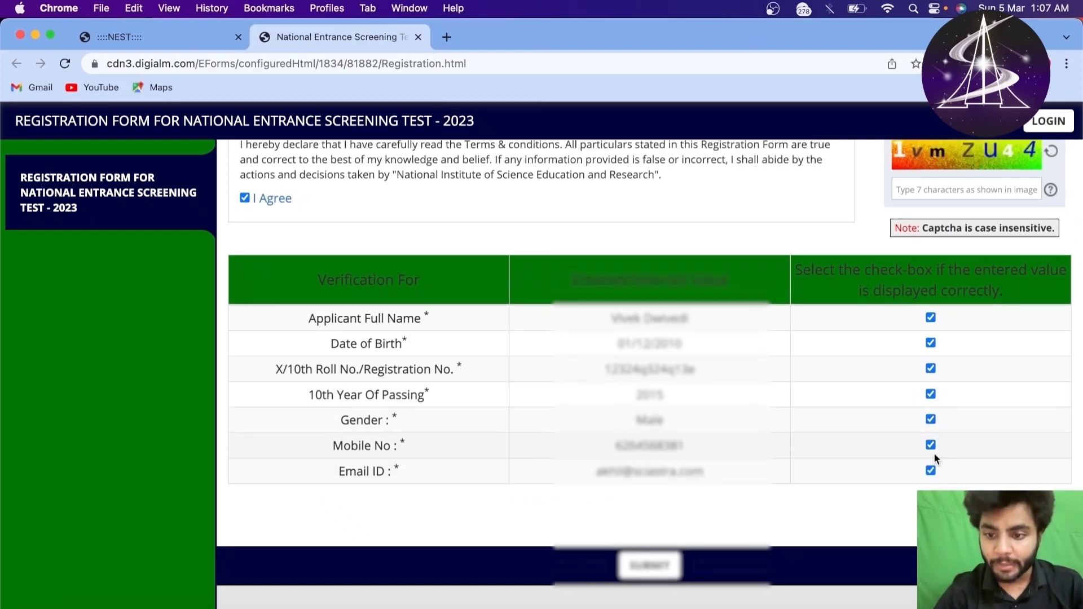
pyautogui.scroll(2, 810, 469)
pyautogui.scroll(-2, 810, 469)
pyautogui.scroll(5, 811, 474)
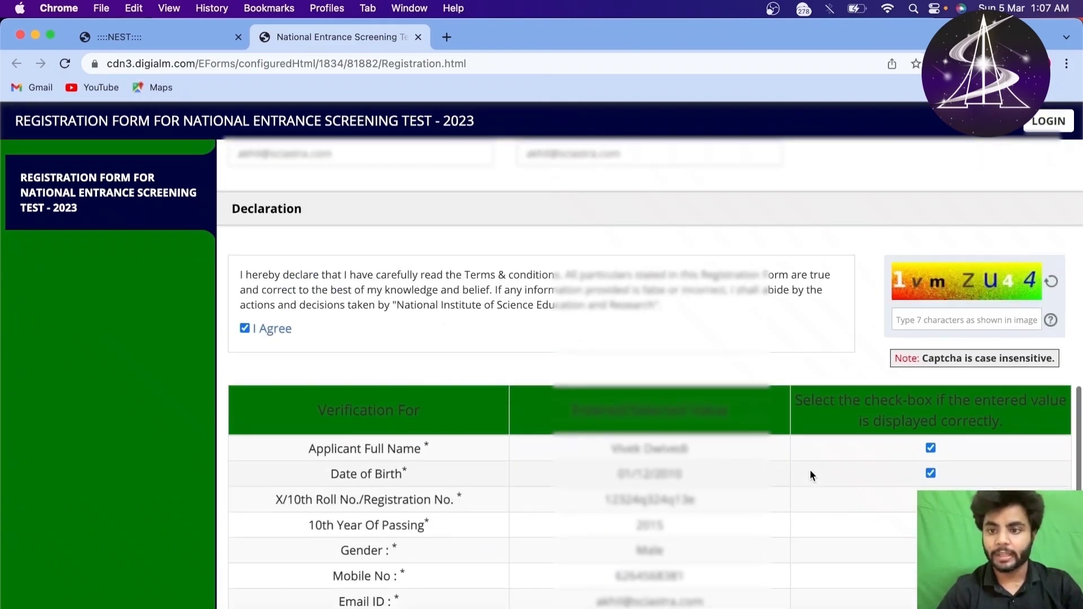
# Step: Type the captcha characters and press SUBMIT, reviewing the cannot-be-modified alert
pyautogui.click(930, 339)
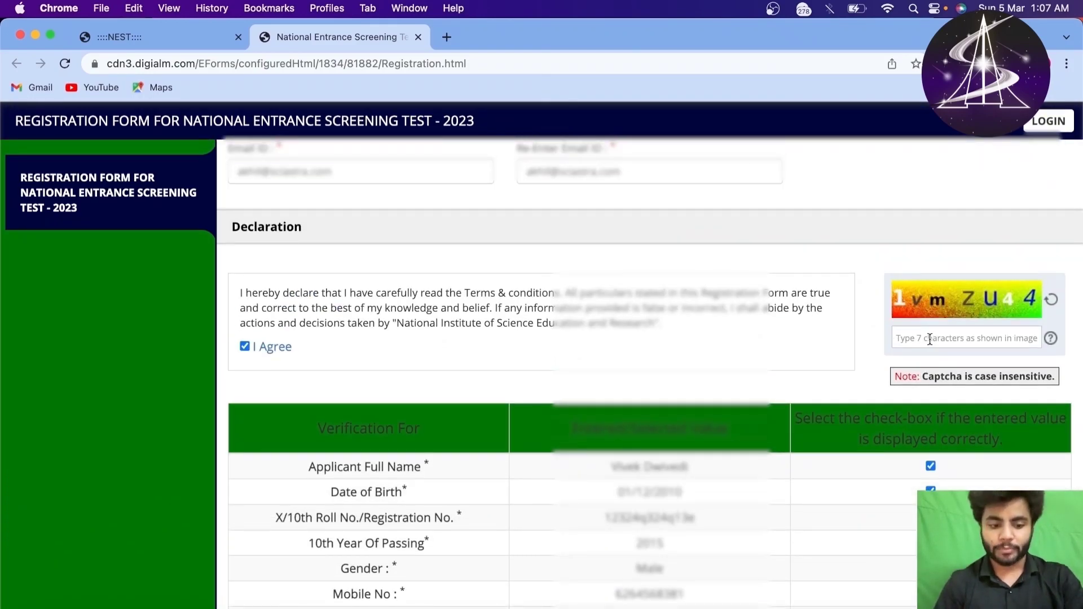
pyautogui.write('1vm')
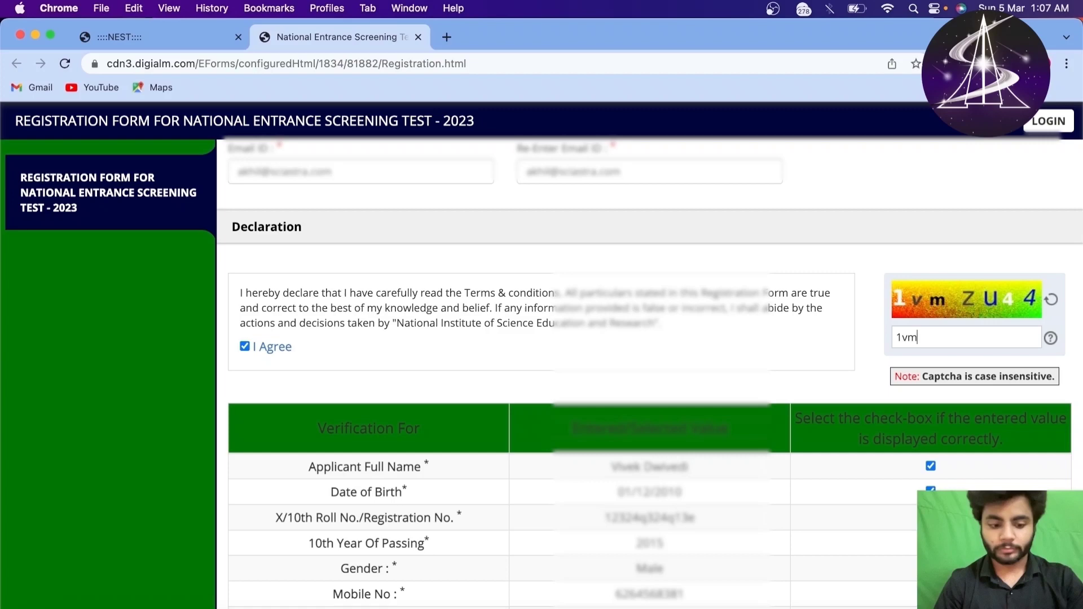
pyautogui.write('zu44')
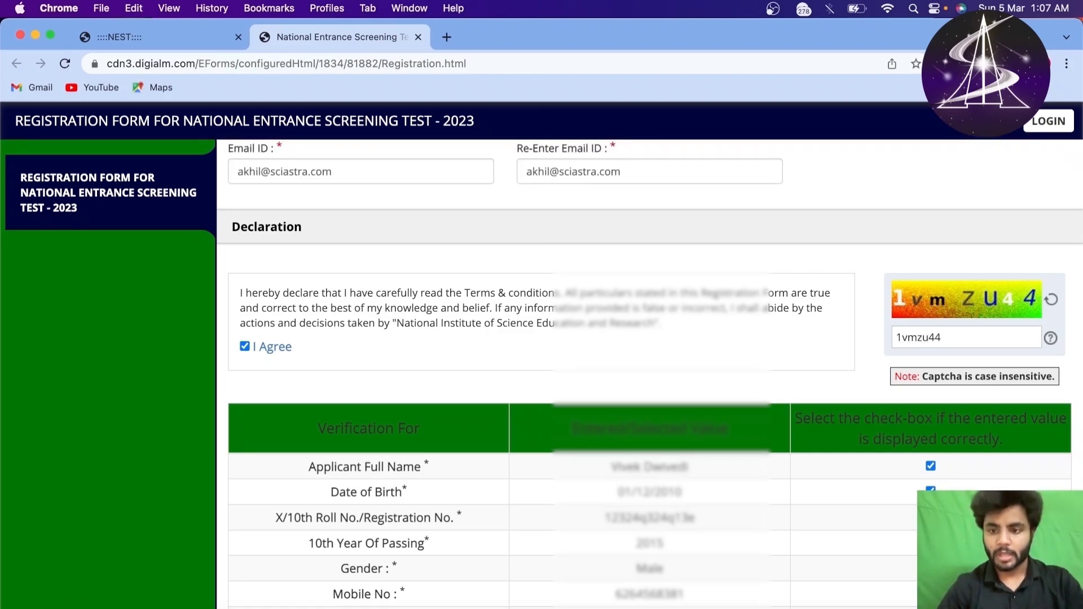
pyautogui.scroll(-3, 855, 389)
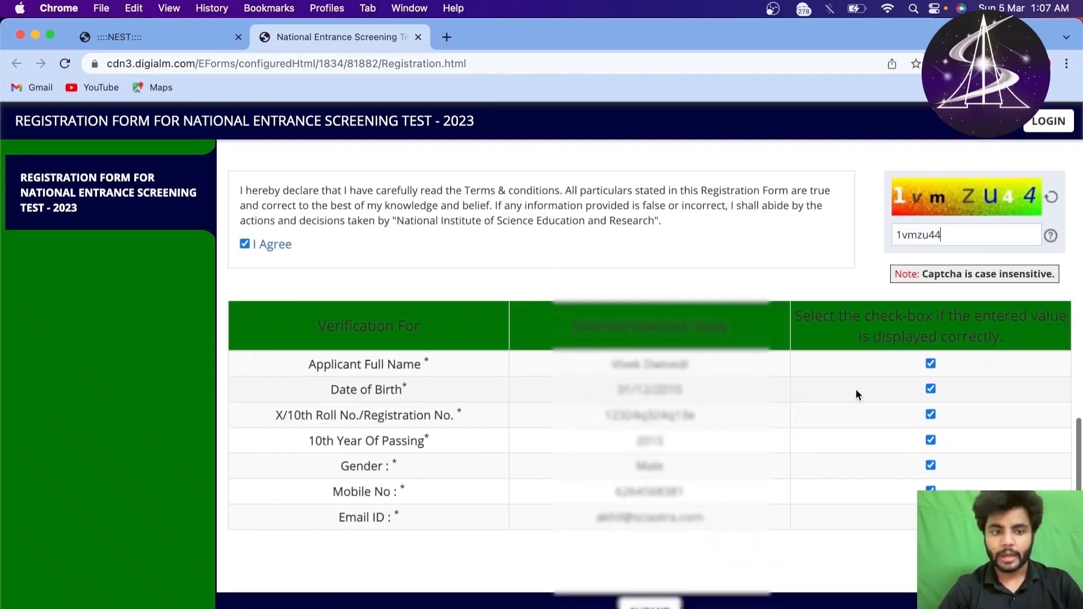
pyautogui.click(650, 566)
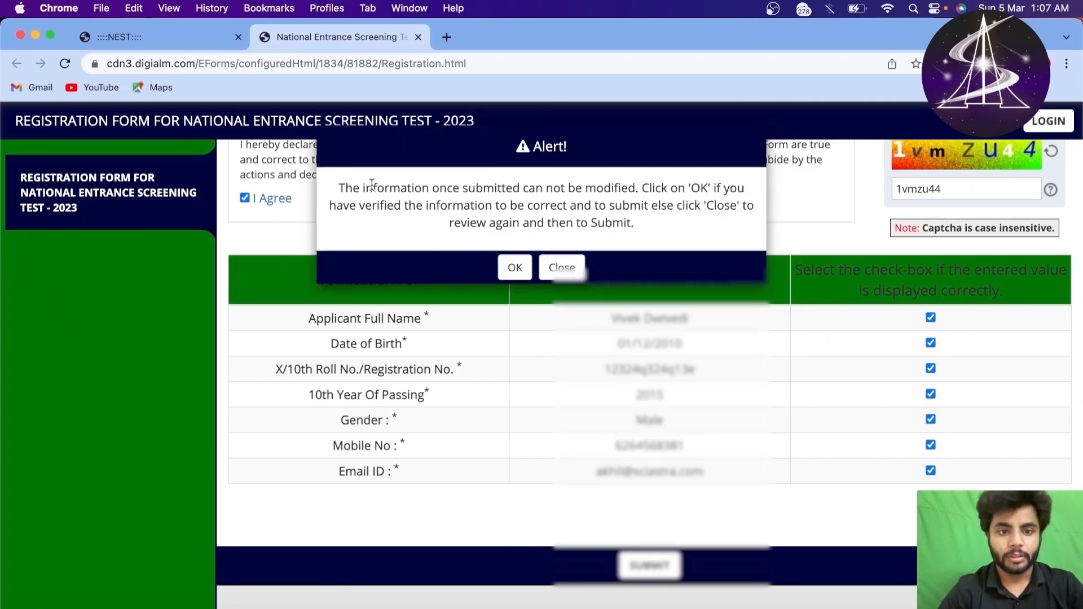
pyautogui.moveTo(337, 188); pyautogui.dragTo(626, 242)
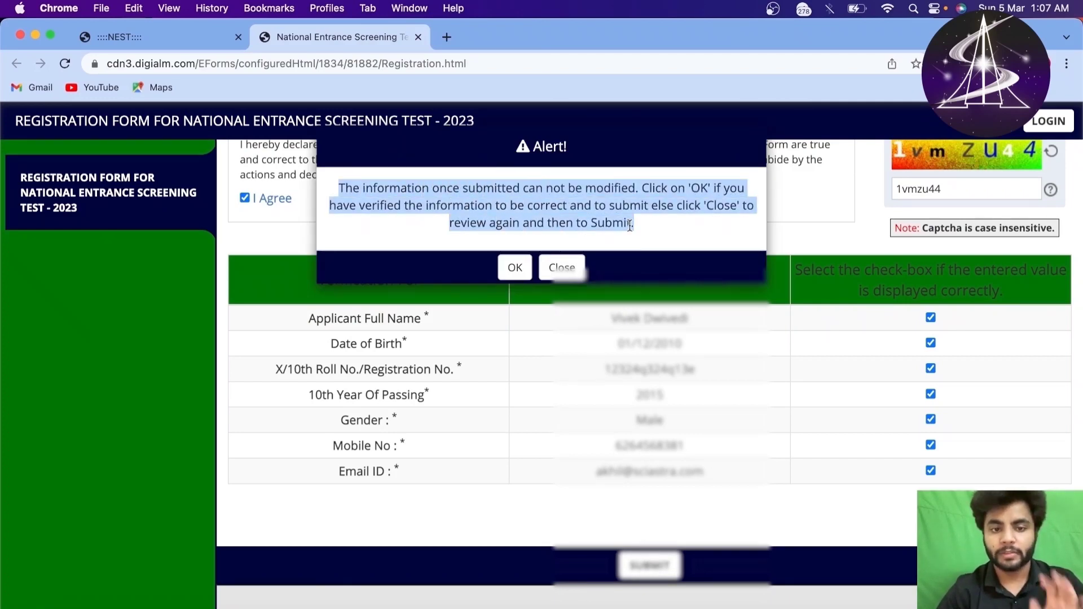
pyautogui.click(603, 206)
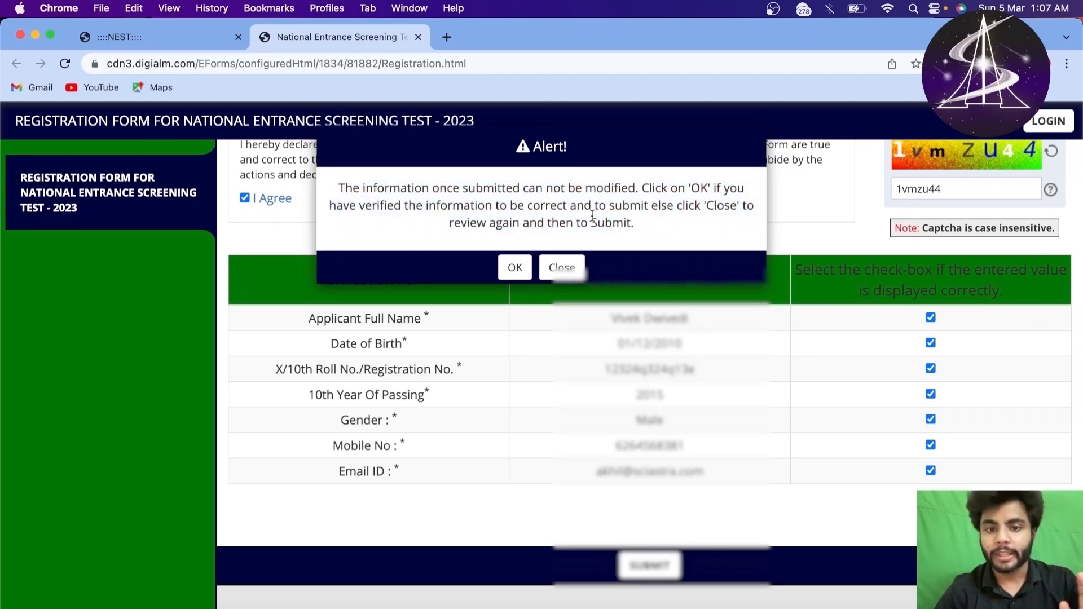
# Step: Confirm the alert with OK and close the success note to reach Personal Details with the new registration number
pyautogui.click(513, 277)
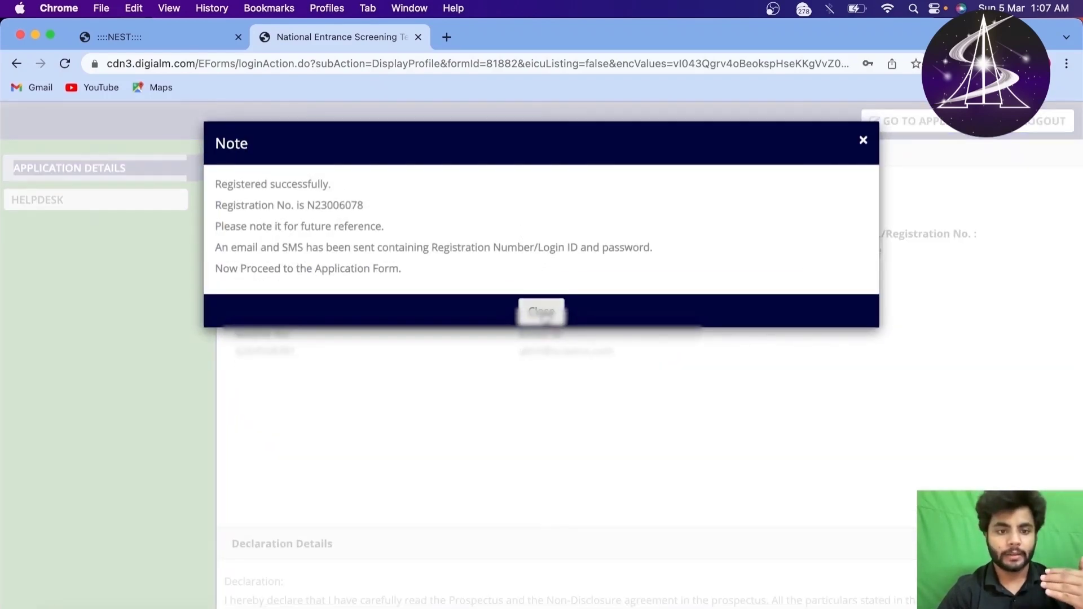
pyautogui.click(536, 315)
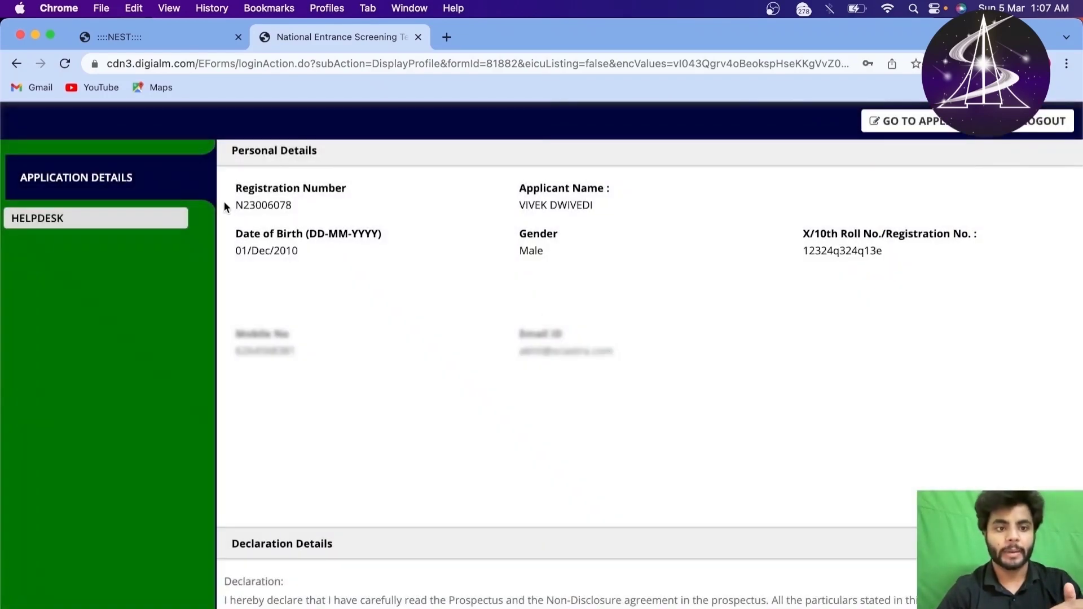
pyautogui.moveTo(225, 207); pyautogui.dragTo(320, 205)
pyautogui.click(392, 219)
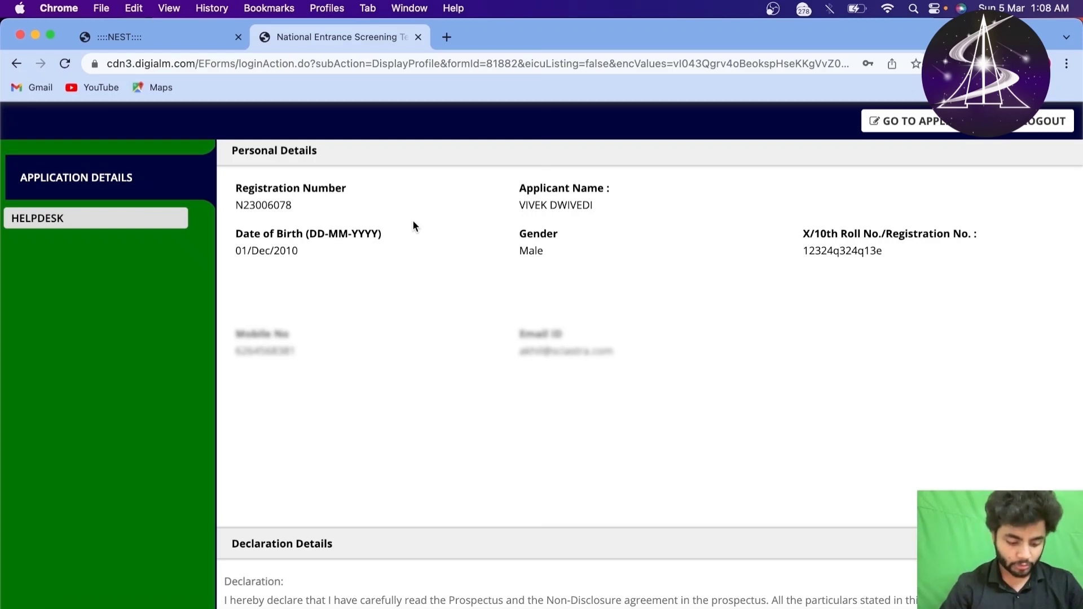
pyautogui.scroll(3, 440, 271)
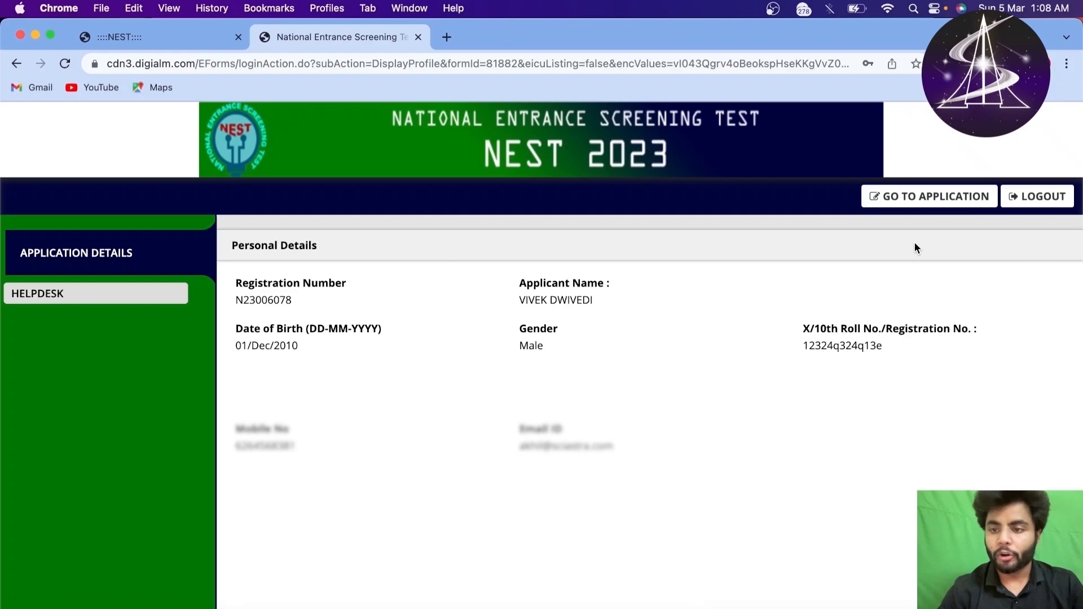
pyautogui.scroll(-5, 596, 357)
pyautogui.scroll(5, 526, 346)
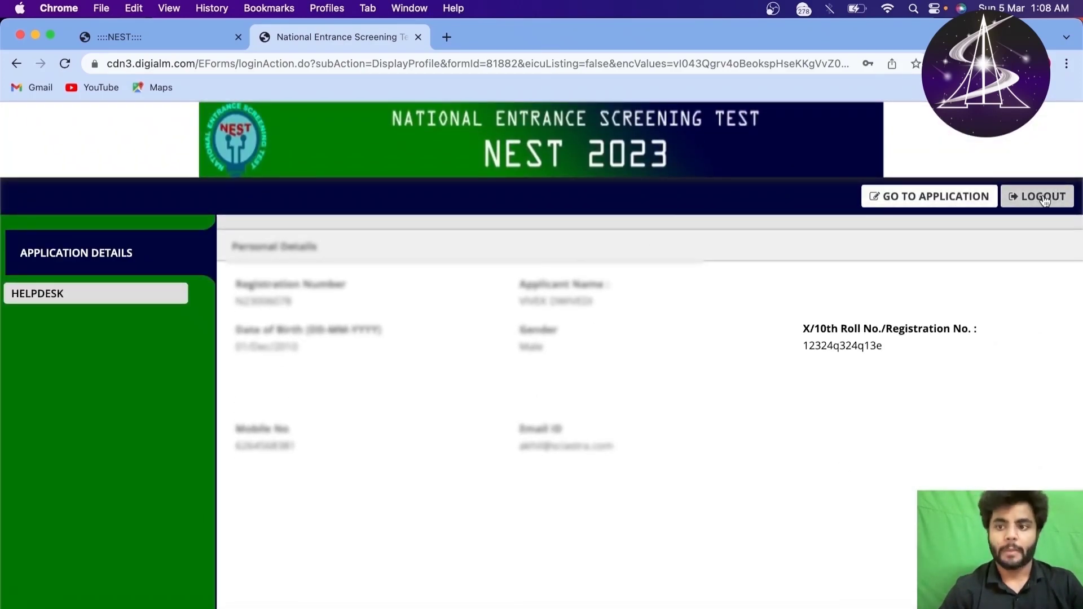
# Step: Bring up the logout link options, then return to the NEST website tab
pyautogui.click(1032, 205)
pyautogui.rightClick(1031, 205)
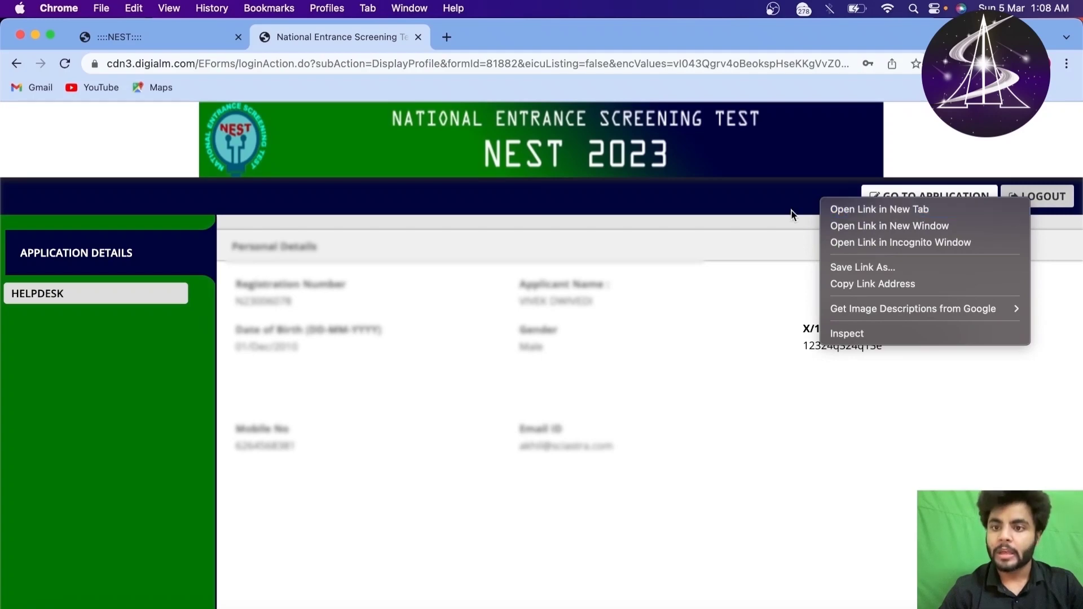
pyautogui.click(721, 218)
pyautogui.click(179, 31)
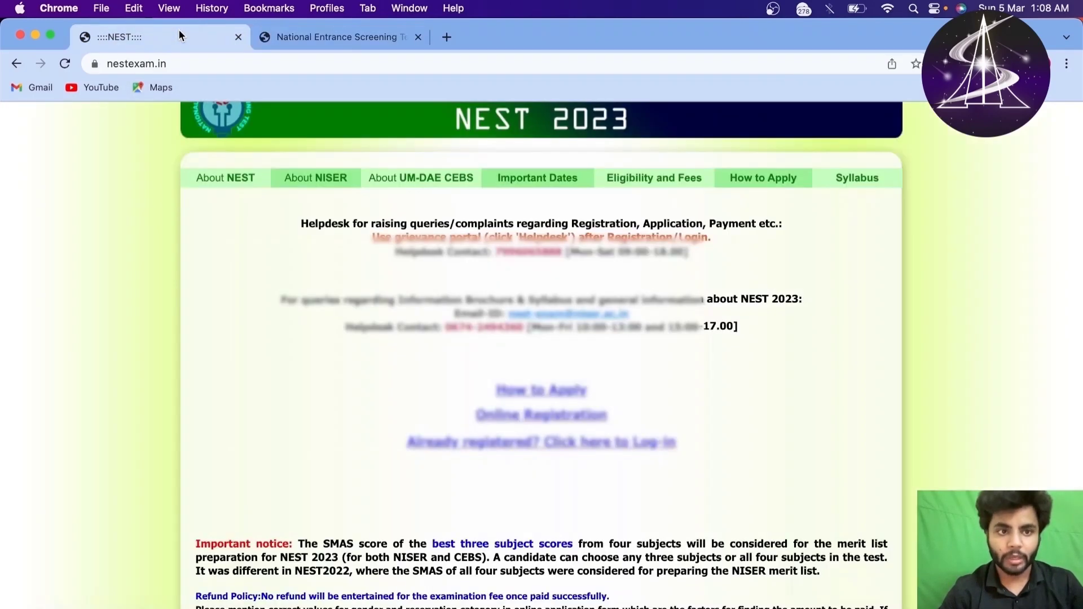
# Step: Open the log-in page in a new tab, then close that extra tab
pyautogui.scroll(-1, 450, 414)
pyautogui.rightClick(472, 420)
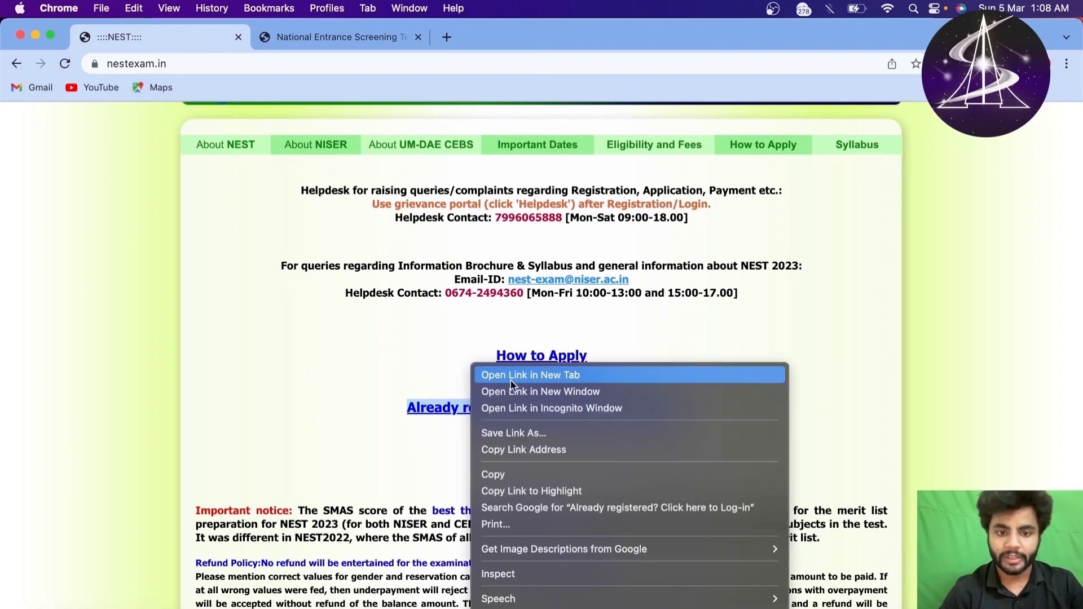
pyautogui.click(510, 381)
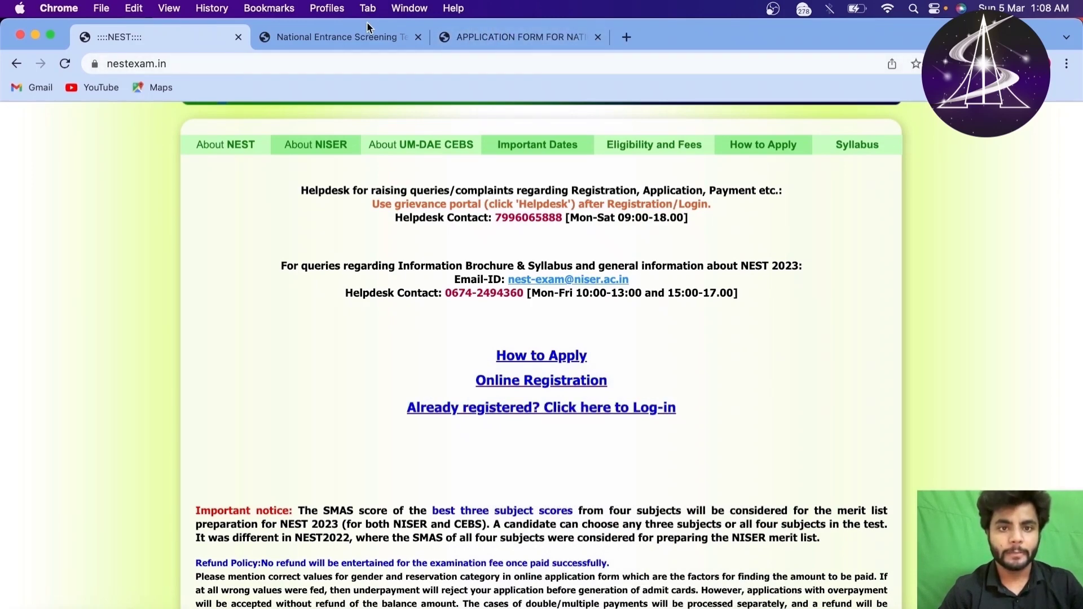
pyautogui.click(480, 36)
pyautogui.click(471, 366)
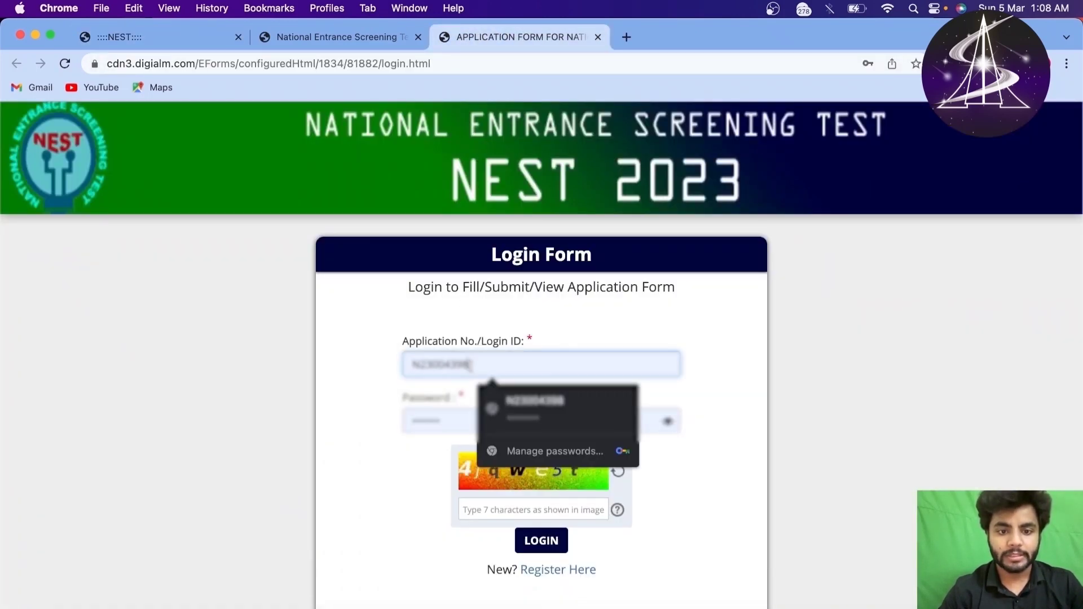
pyautogui.click(351, 394)
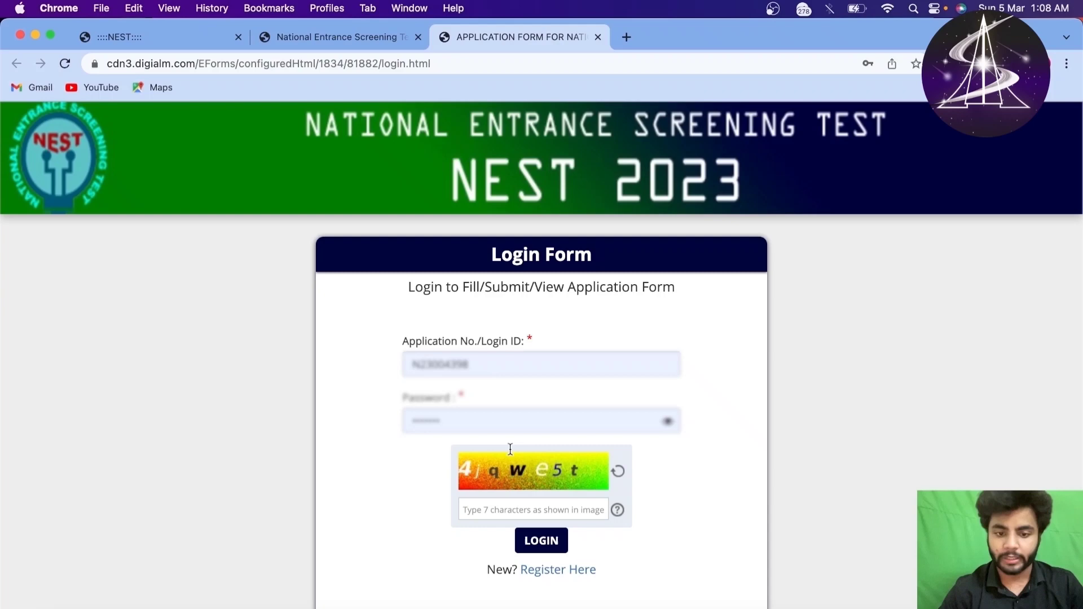
pyautogui.click(598, 37)
# Step: Open the application form with GO TO APPLICATION on the profile page
pyautogui.scroll(-3, 473, 394)
pyautogui.scroll(2, 473, 394)
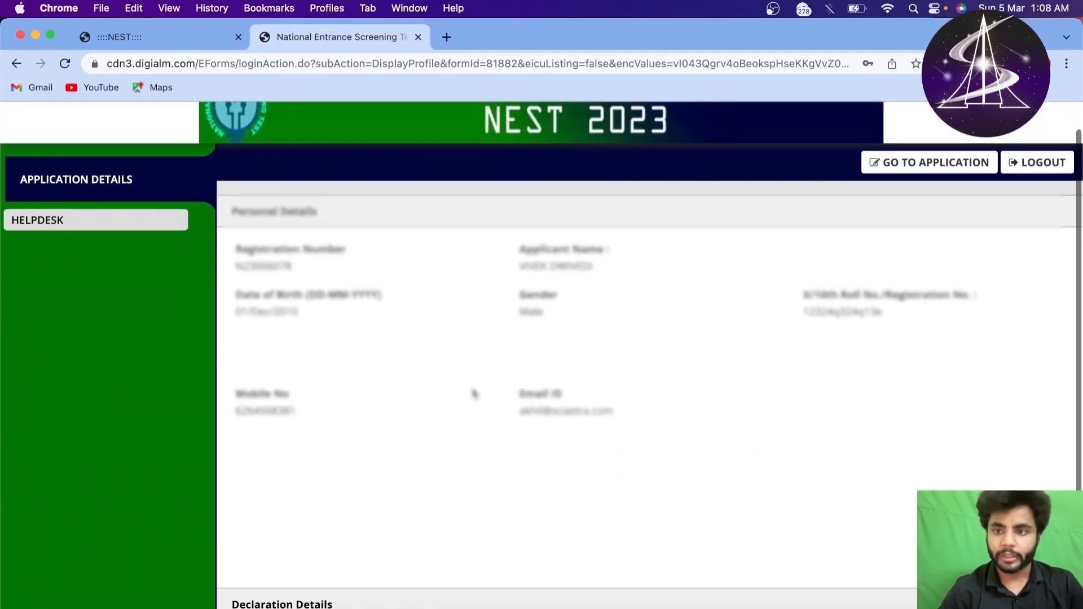
pyautogui.scroll(-4, 471, 391)
pyautogui.scroll(5, 471, 392)
pyautogui.click(920, 198)
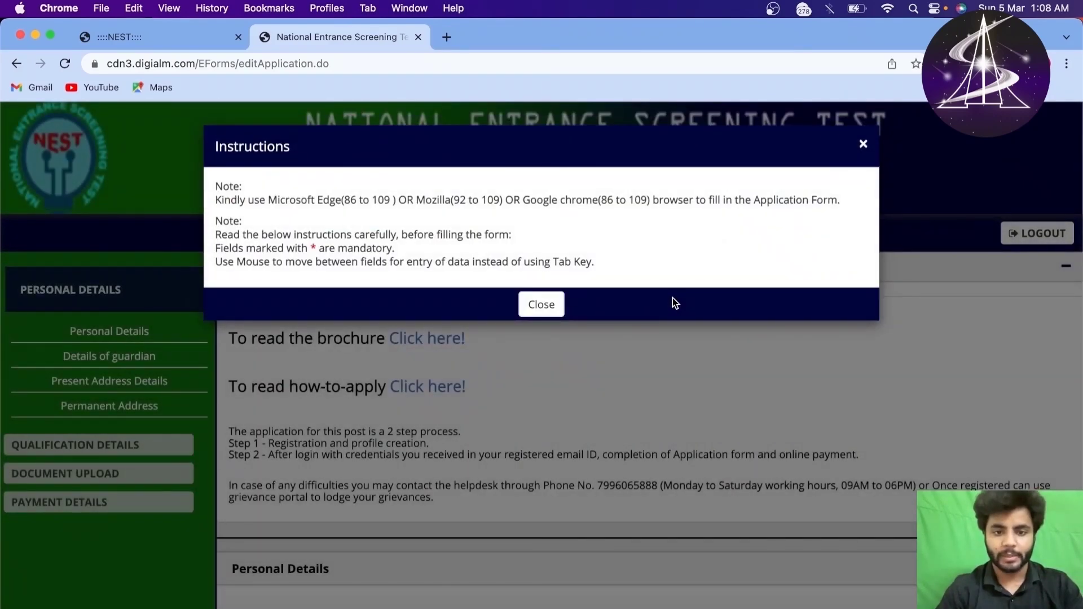
# Step: Dismiss the Instructions notice and review the pre-filled applicant name and birth date
pyautogui.click(546, 305)
pyautogui.scroll(-10, 547, 466)
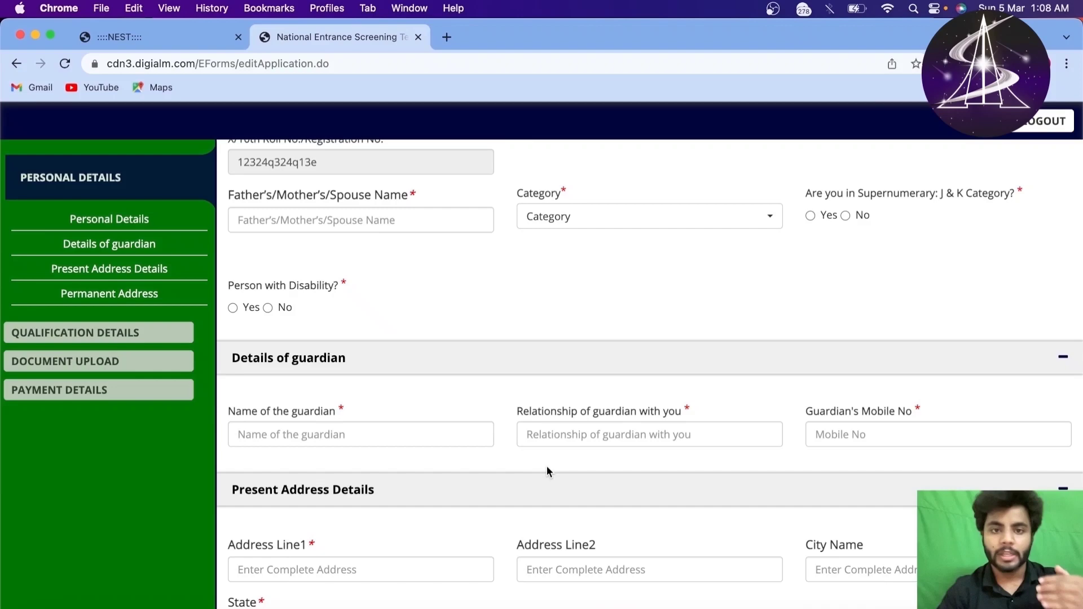
pyautogui.scroll(-2, 547, 466)
pyautogui.click(369, 339)
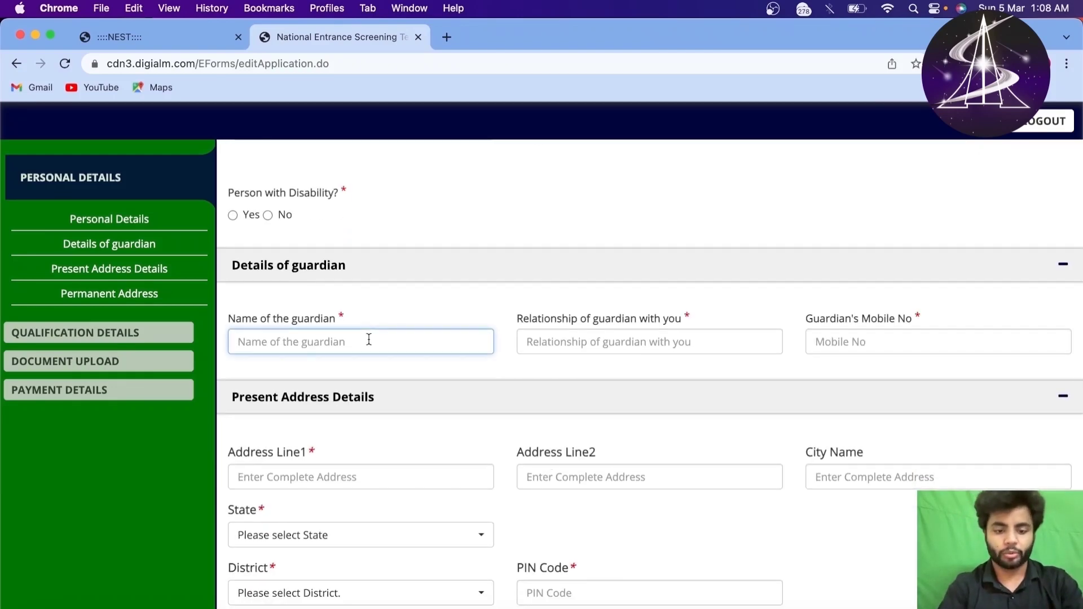
pyautogui.scroll(4, 369, 339)
pyautogui.scroll(1, 389, 317)
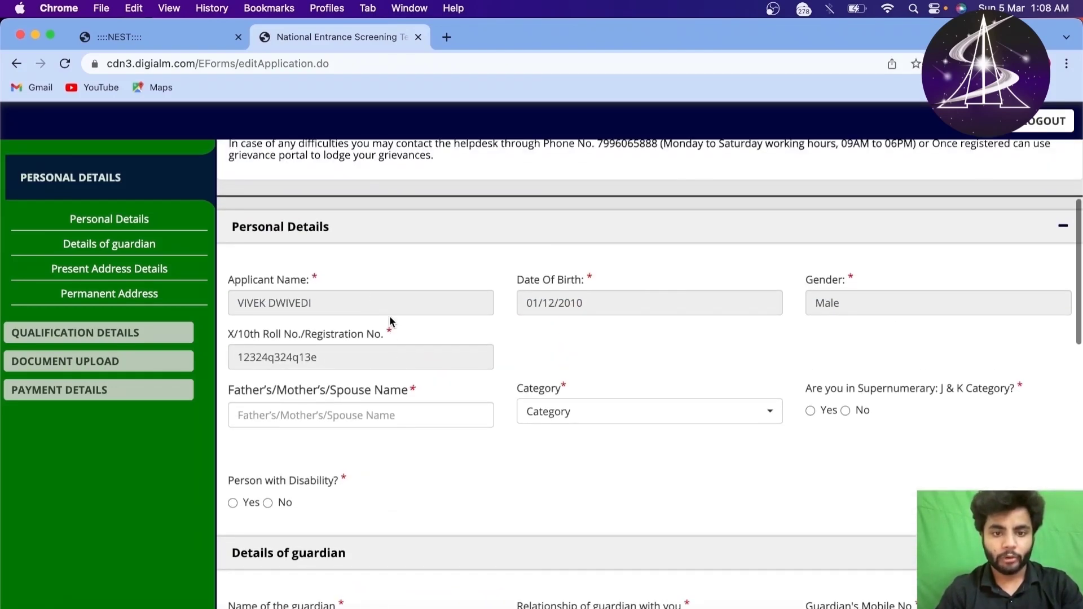
pyautogui.moveTo(467, 307); pyautogui.dragTo(527, 322)
pyautogui.click(527, 323)
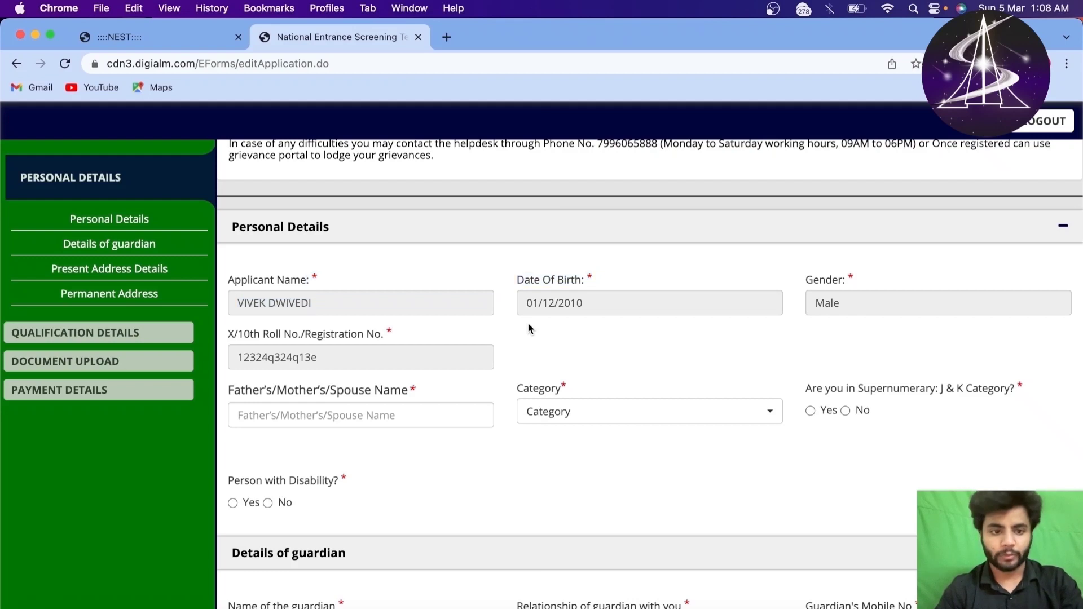
pyautogui.scroll(-1, 527, 322)
# Step: Enter the parent's name, choose General category, and answer No to J&K and disability
pyautogui.click(334, 406)
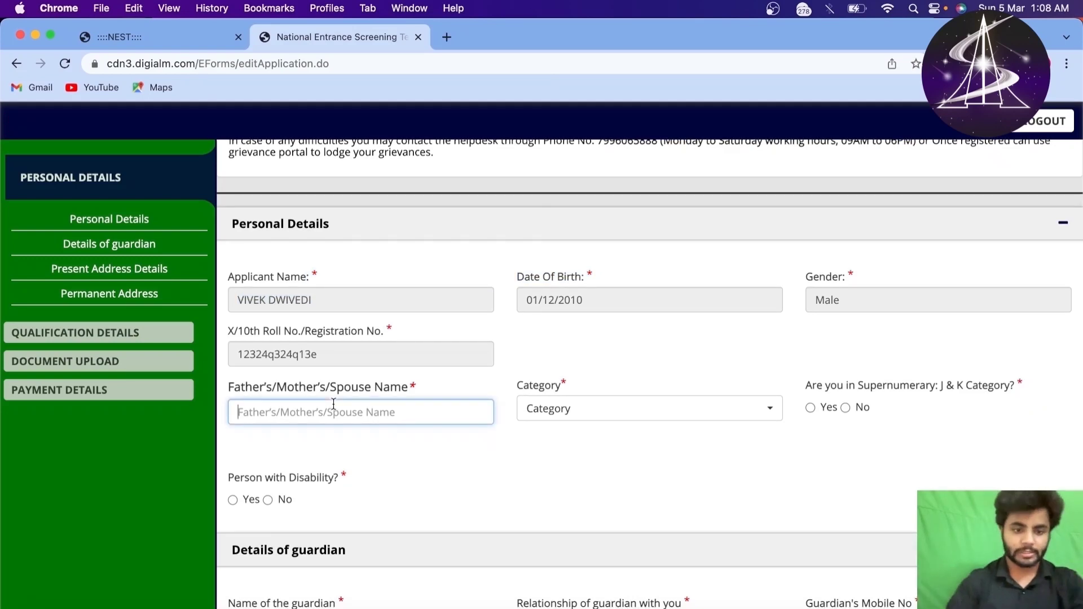
pyautogui.write('rsuYJDFKBIEFHK')
pyautogui.click(591, 410)
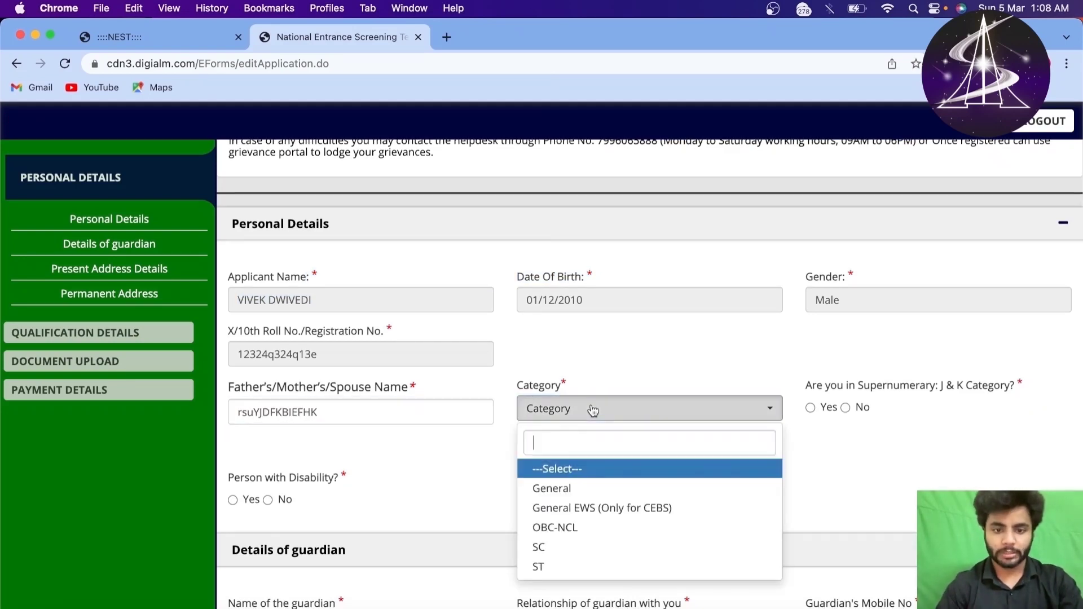
pyautogui.click(550, 489)
pyautogui.click(811, 409)
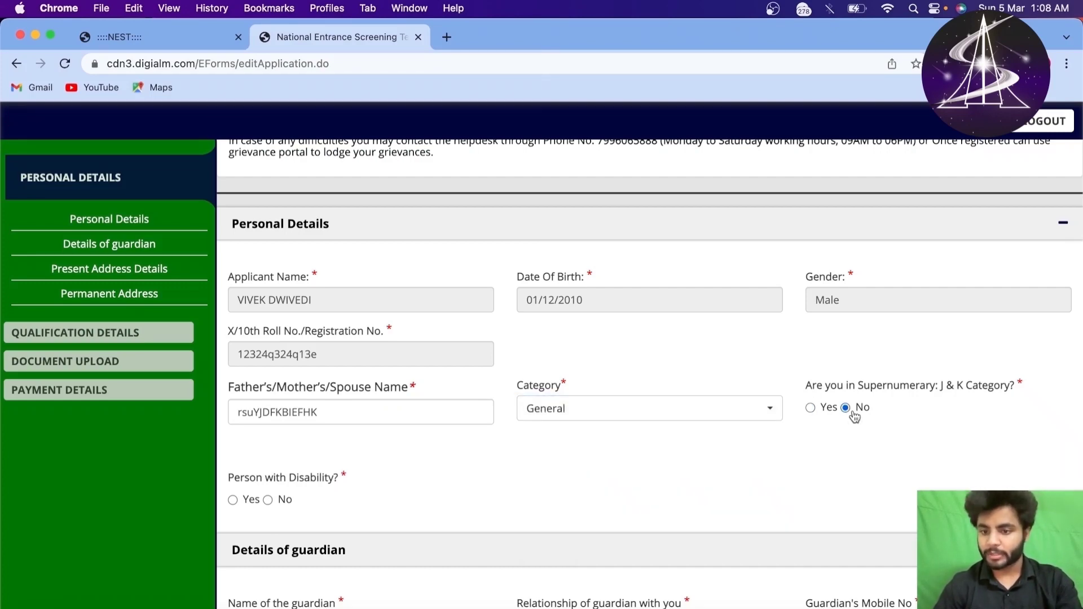
pyautogui.scroll(-3, 656, 385)
pyautogui.click(268, 368)
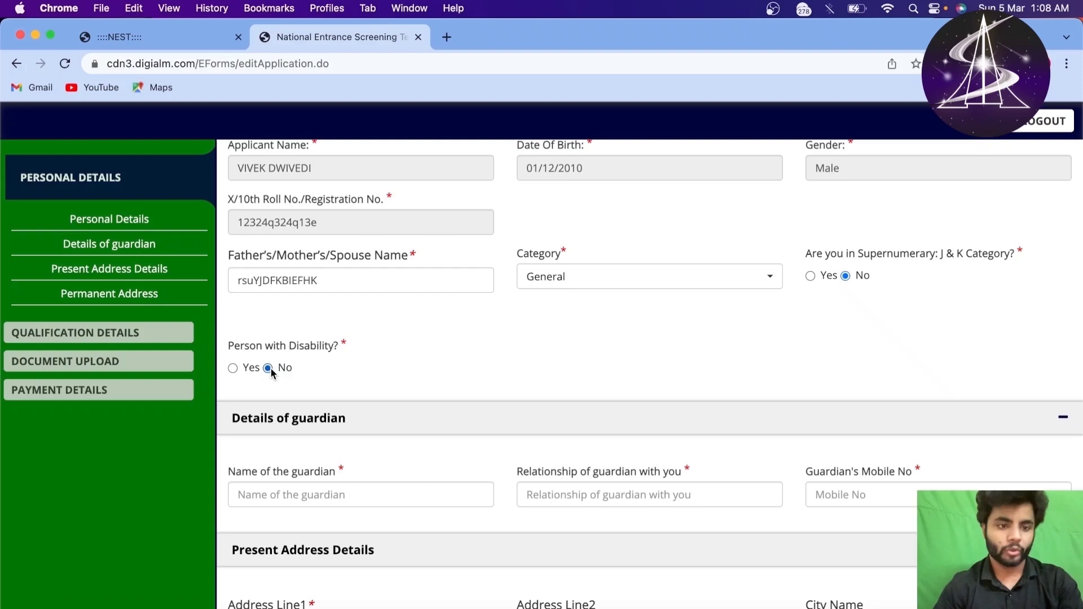
# Step: Fill in the guardian's name, relationship and mobile number
pyautogui.scroll(-2, 269, 368)
pyautogui.click(293, 383)
pyautogui.write('FWEJSHDCVBEFA')
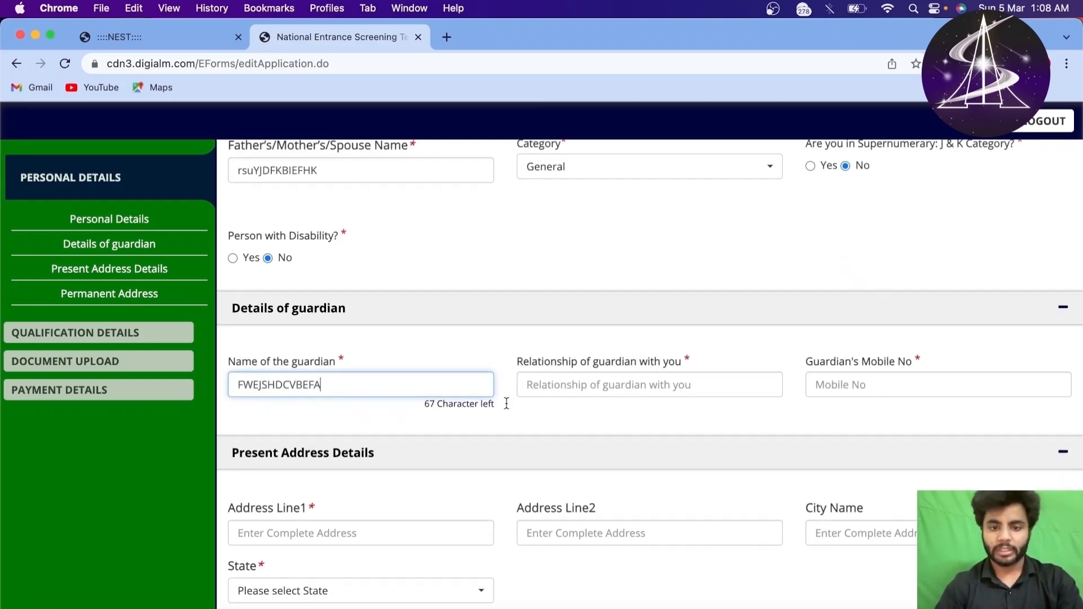
pyautogui.click(563, 384)
pyautogui.write('AFECDHMBFWKCSD')
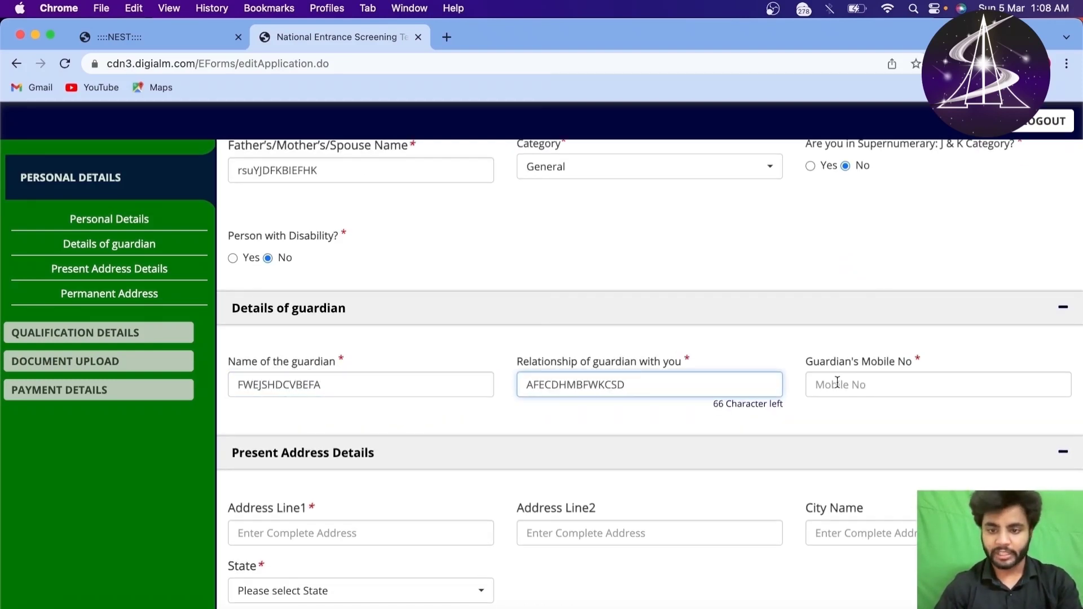
pyautogui.click(837, 383)
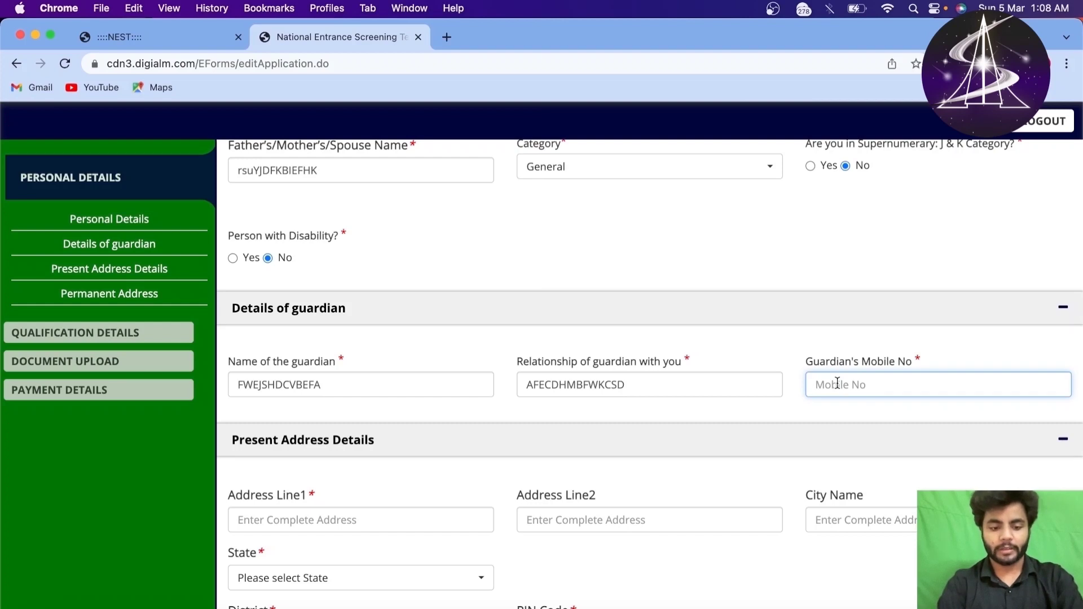
pyautogui.write('125')
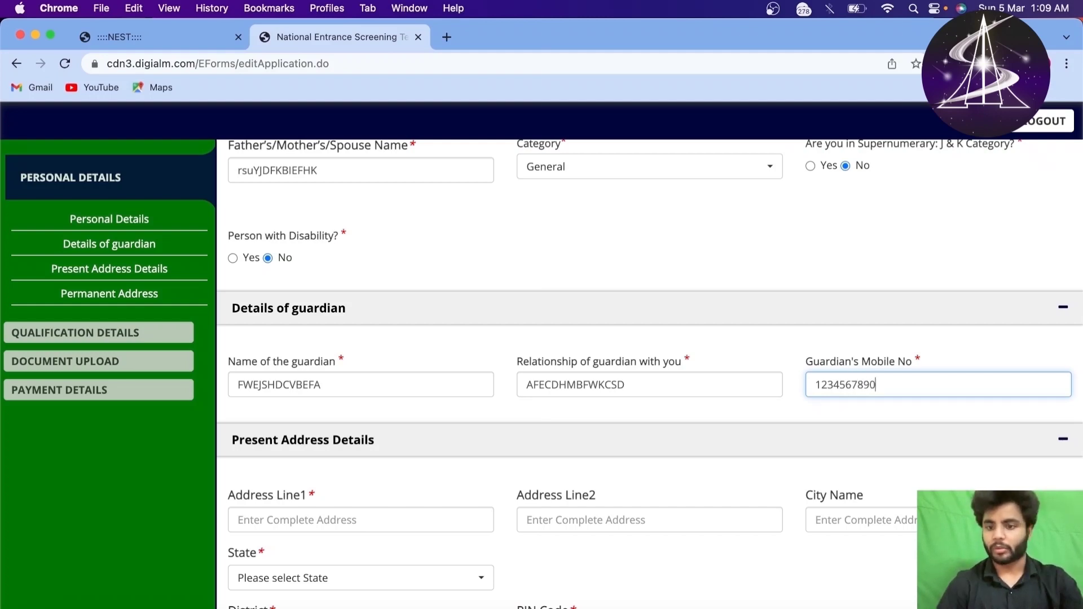
pyautogui.click(803, 403)
pyautogui.scroll(-5, 812, 364)
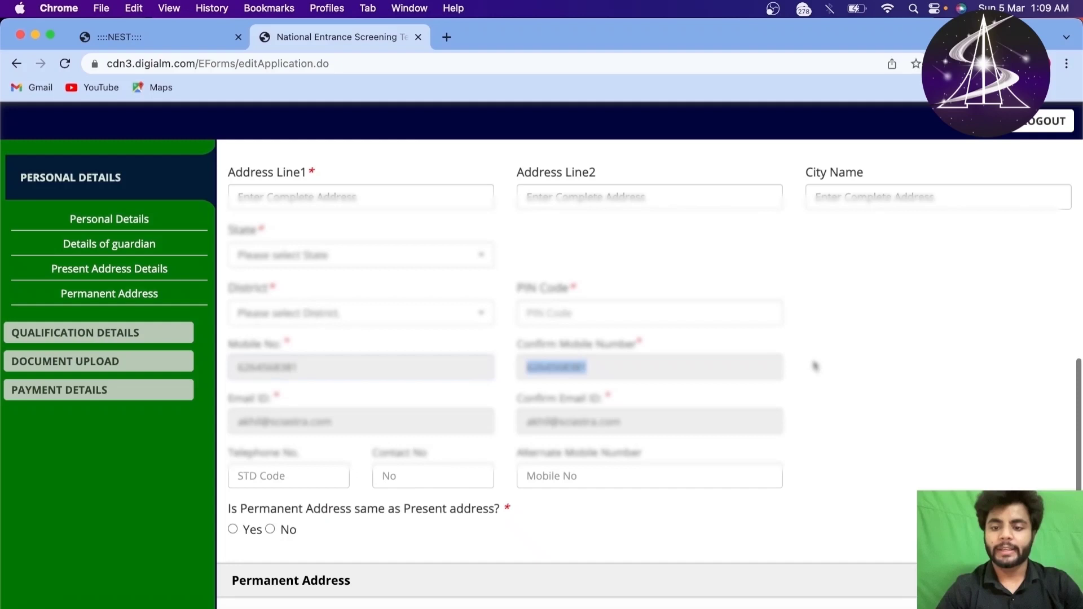
pyautogui.scroll(-2, 812, 365)
pyautogui.scroll(5, 812, 365)
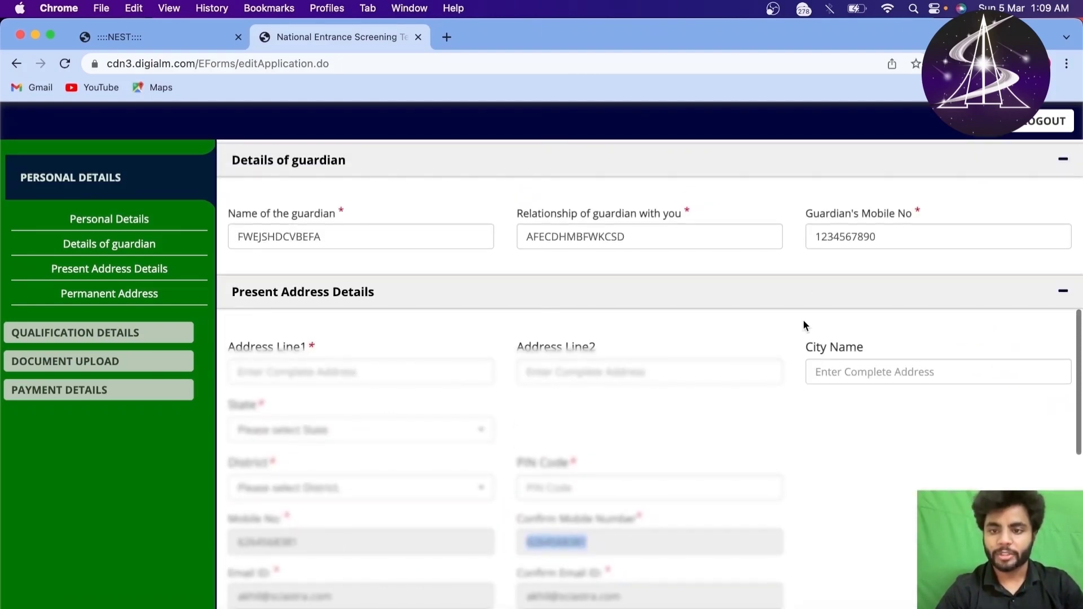
pyautogui.scroll(3, 804, 320)
pyautogui.moveTo(243, 292); pyautogui.dragTo(637, 317)
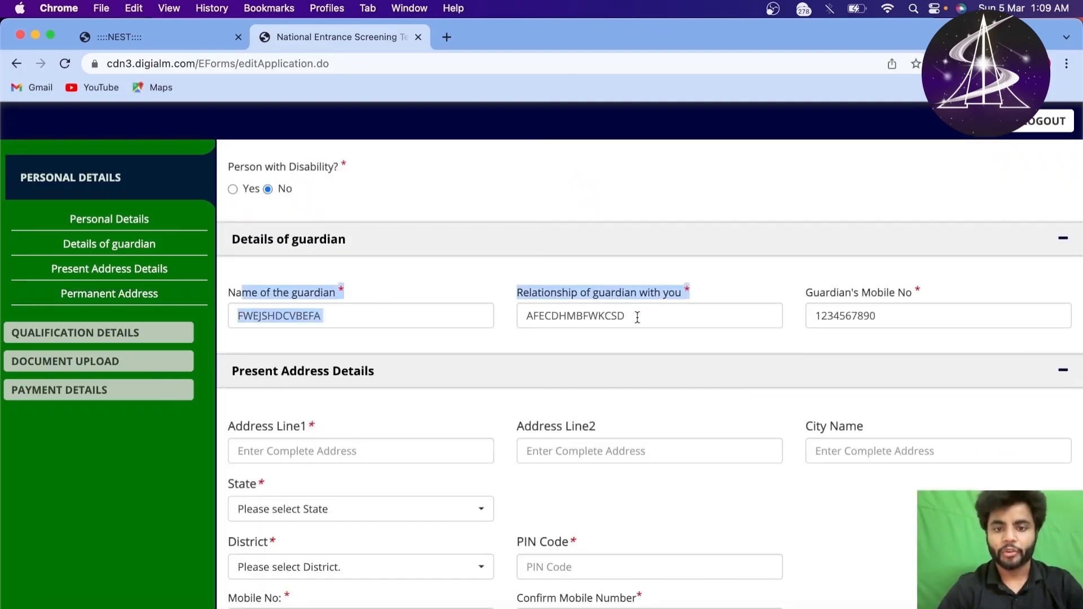
pyautogui.click(691, 290)
pyautogui.doubleClick(621, 293)
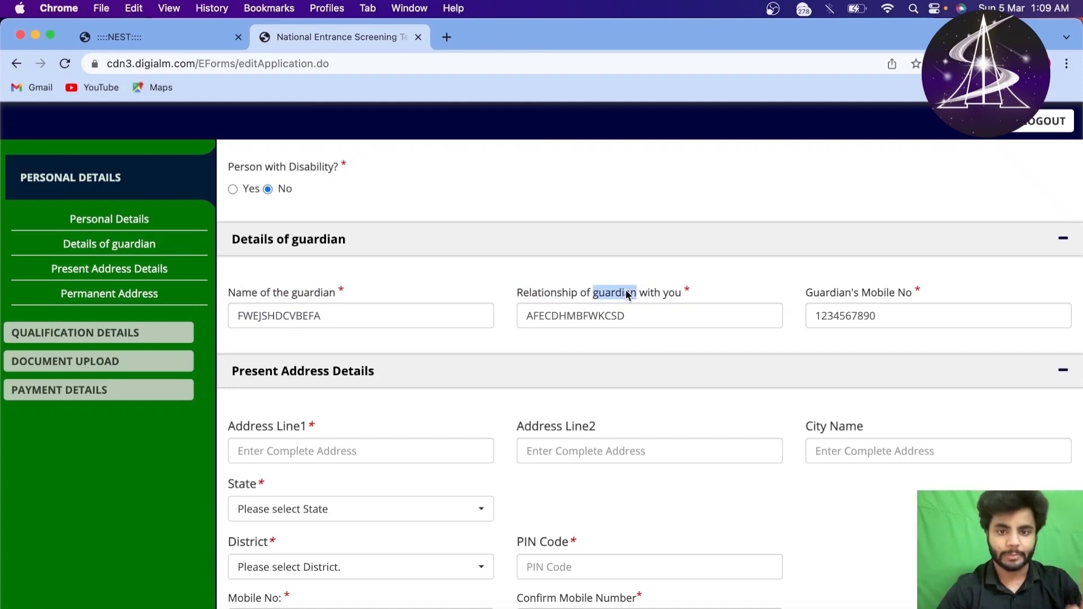
pyautogui.click(325, 303)
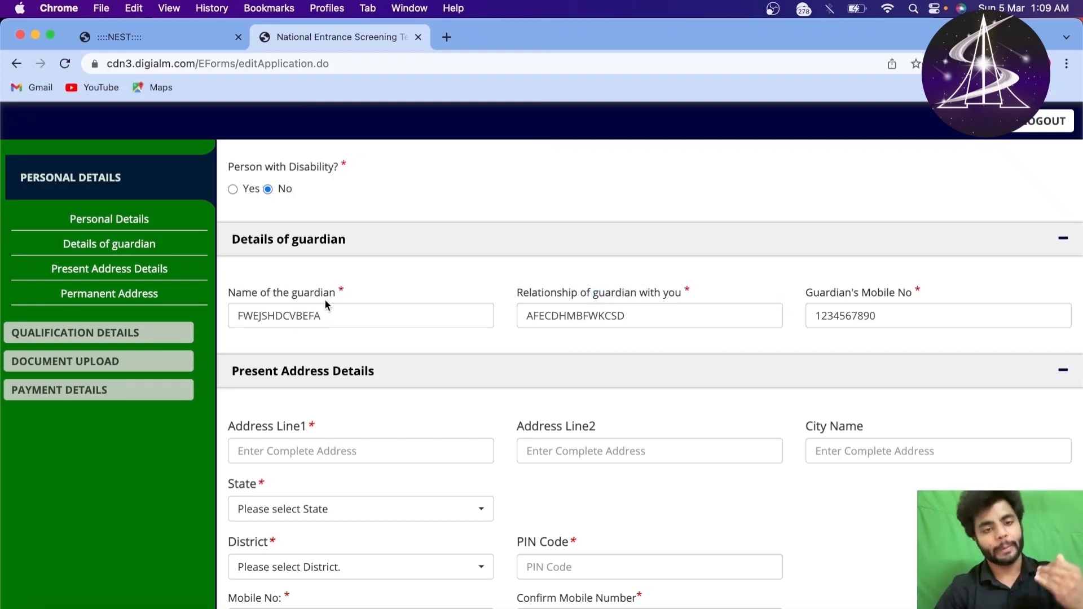
pyautogui.moveTo(286, 293); pyautogui.dragTo(367, 296)
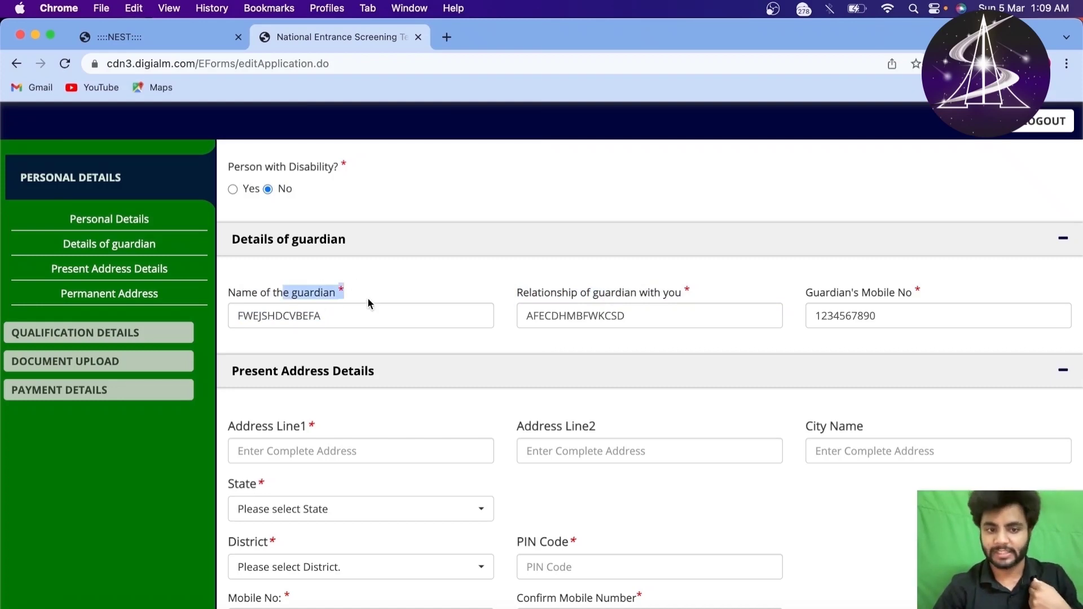
pyautogui.click(376, 289)
pyautogui.scroll(-5, 375, 282)
# Step: Enter the two present-address lines and the city name
pyautogui.click(368, 242)
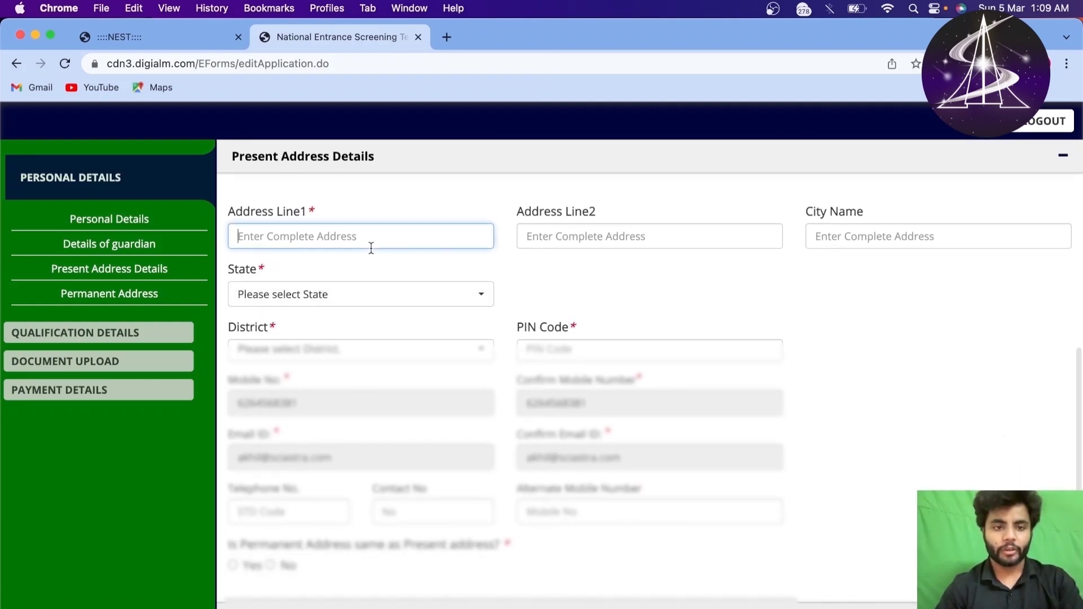
pyautogui.write('RWJSVDZHKBJKRWVS')
pyautogui.click(584, 234)
pyautogui.write('DZMVC NDC')
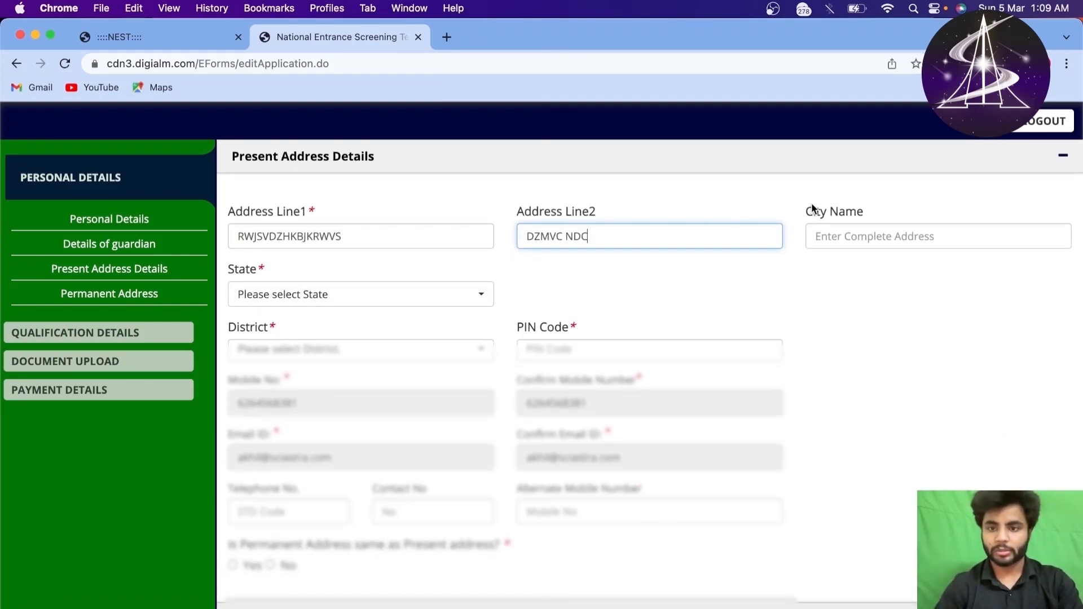
pyautogui.click(817, 236)
pyautogui.write('VSDCXZ RSD')
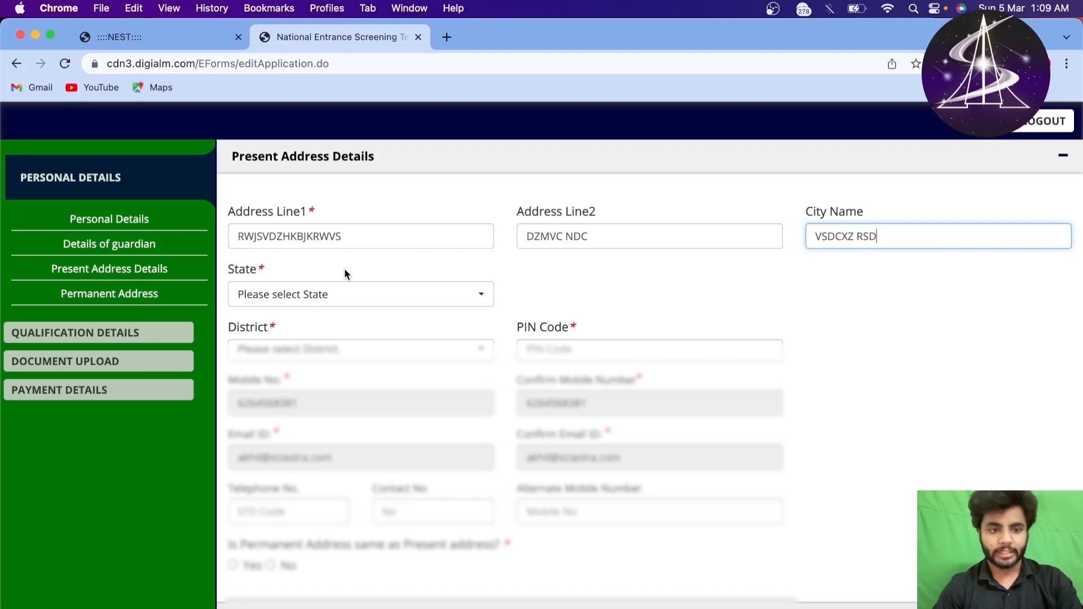
# Step: Set the present-address State to ODISHA by searching the state list
pyautogui.click(349, 296)
pyautogui.scroll(-3, 285, 397)
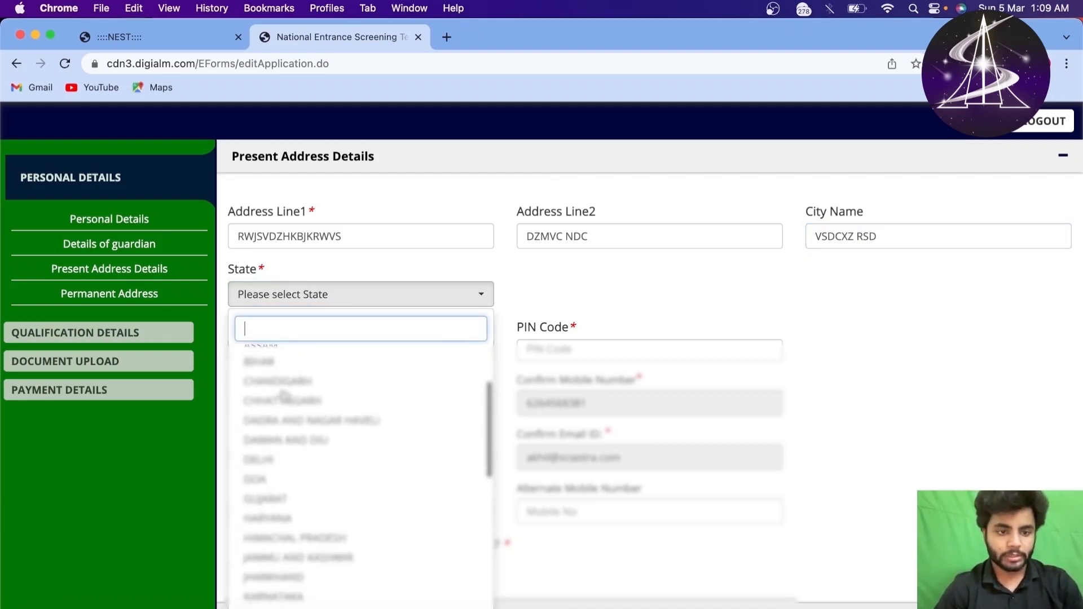
pyautogui.scroll(3, 285, 397)
pyautogui.write('ODU')
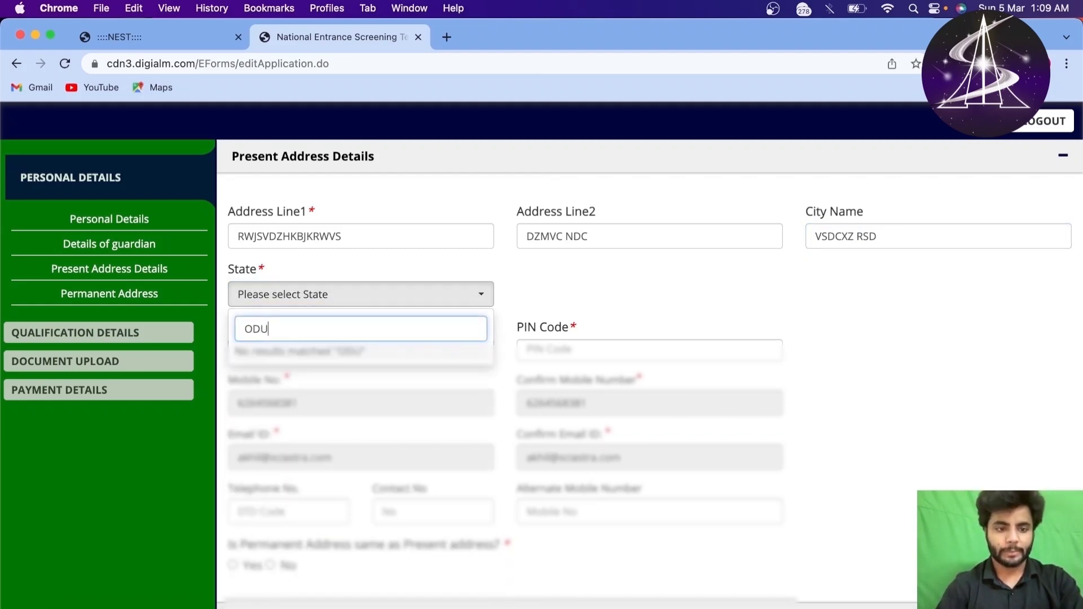
pyautogui.press('BackSpace')
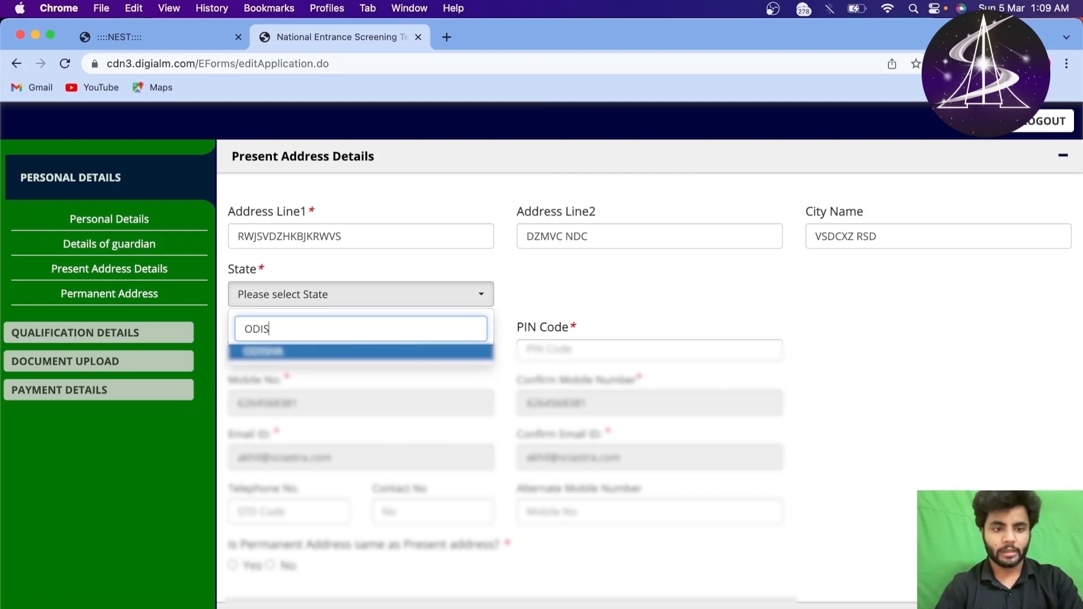
pyautogui.click(339, 353)
# Step: Enter the present-address PIN code and bring the Permanent Address section into view
pyautogui.click(534, 346)
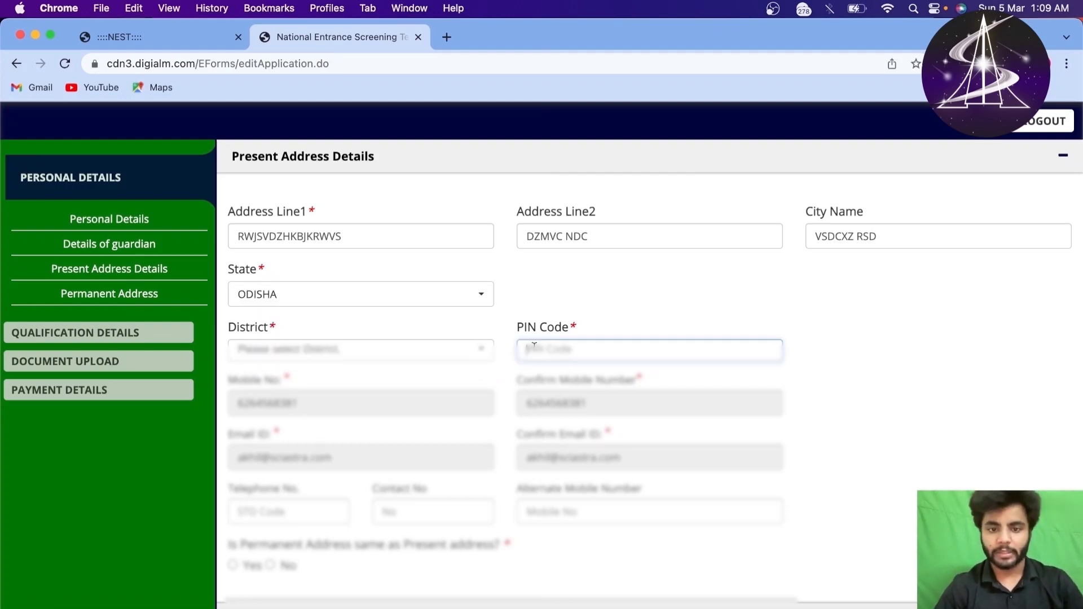
pyautogui.write('235430')
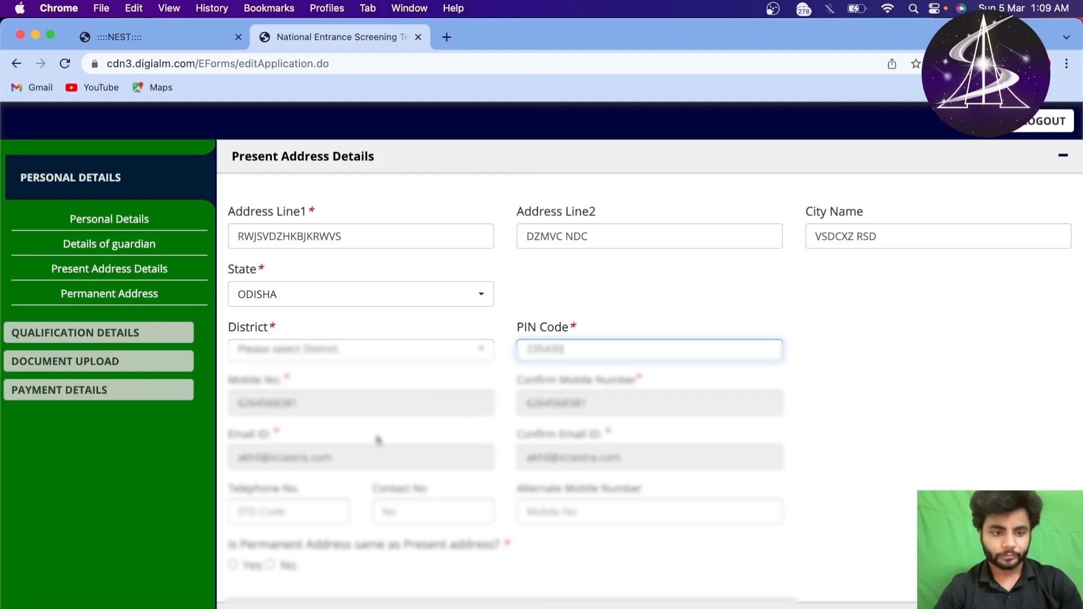
pyautogui.scroll(-5, 380, 438)
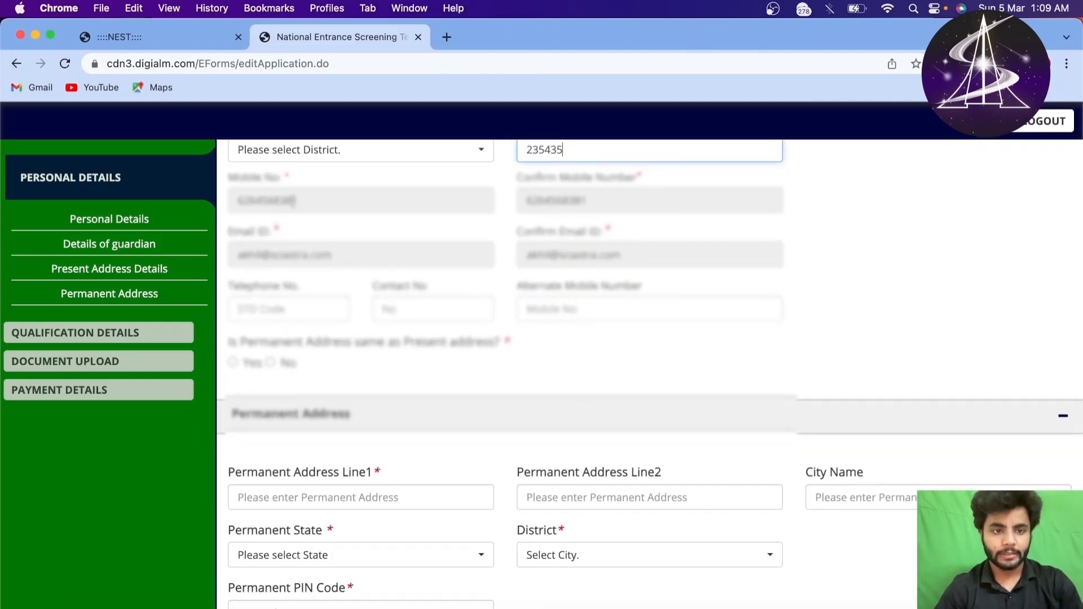
pyautogui.scroll(1, 356, 337)
pyautogui.click(307, 333)
pyautogui.click(543, 408)
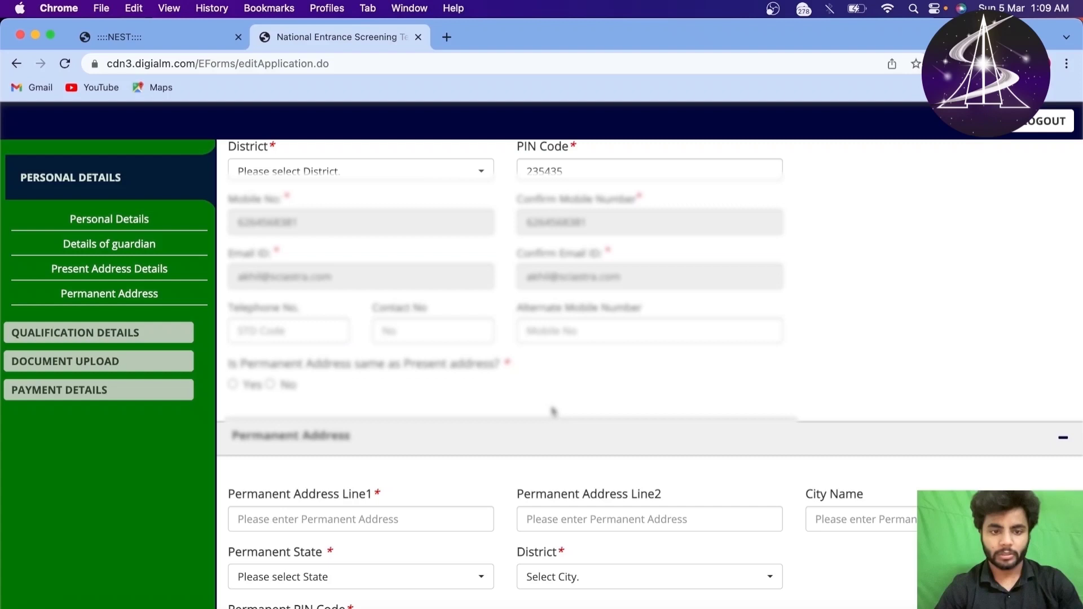
# Step: Mark the permanent address as same as present, copying the present address fields
pyautogui.tripleClick(315, 368)
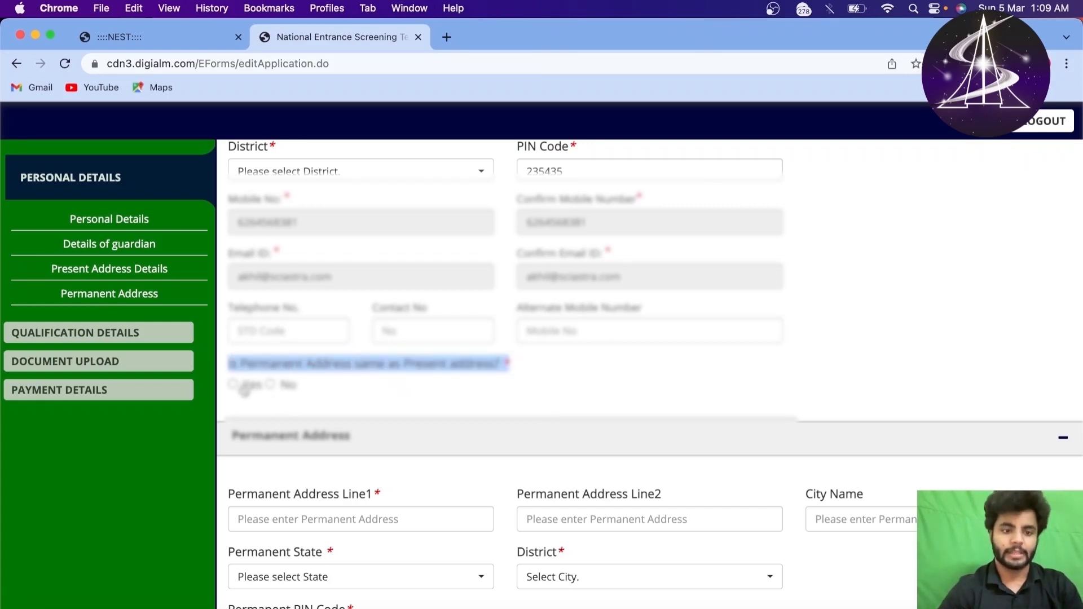
pyautogui.click(277, 387)
pyautogui.scroll(-3, 276, 387)
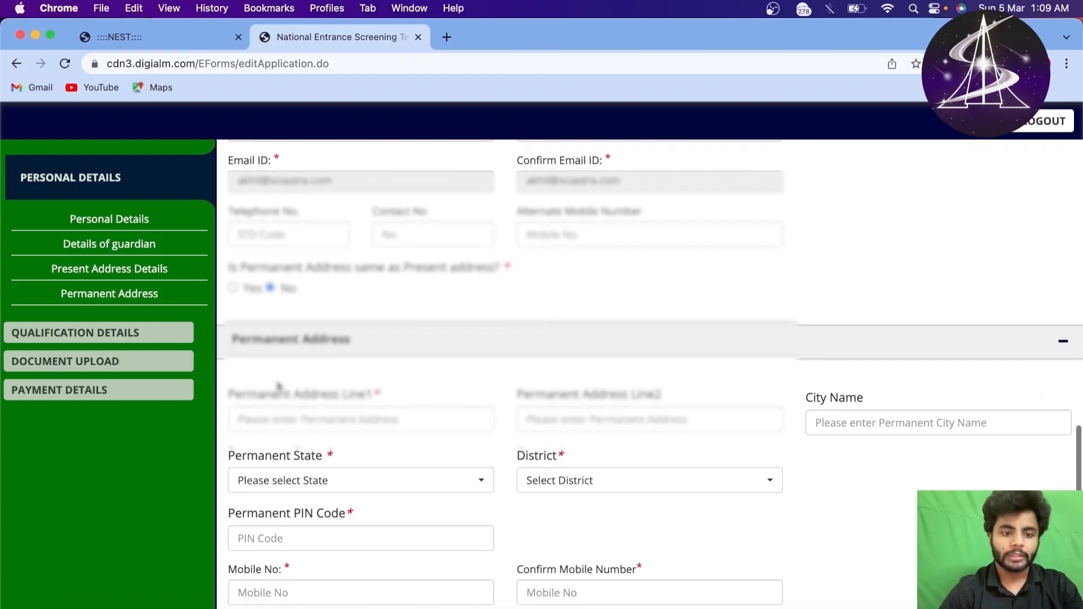
pyautogui.click(332, 420)
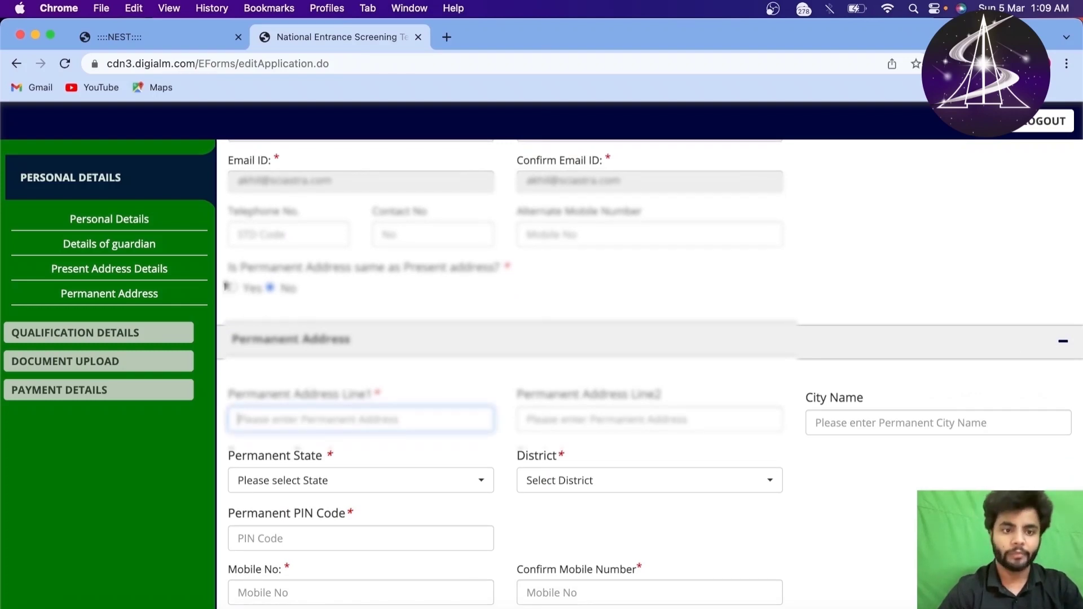
pyautogui.click(233, 288)
pyautogui.scroll(-3, 331, 476)
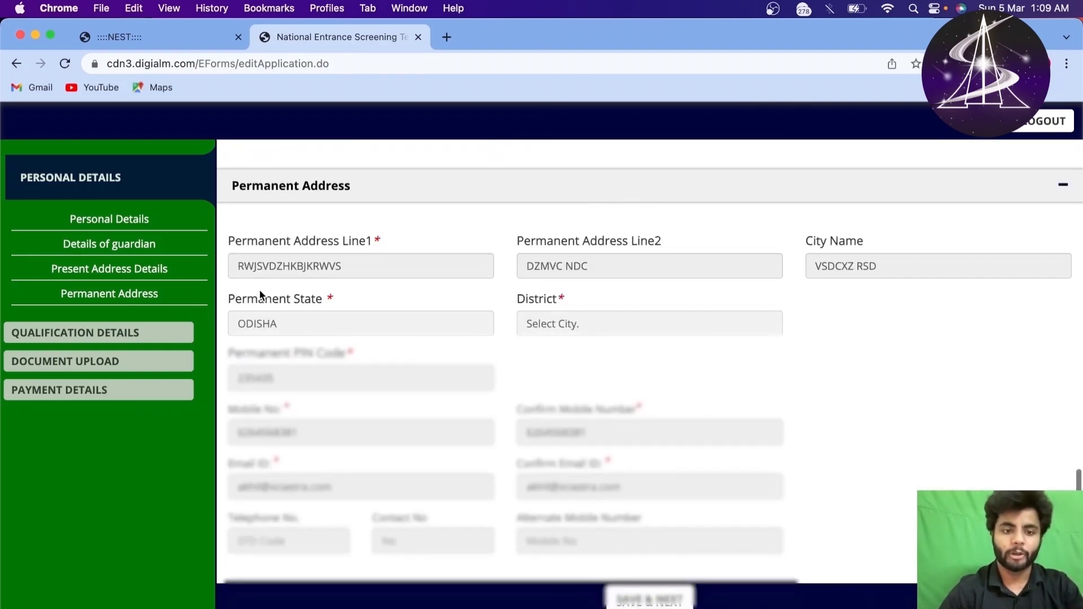
pyautogui.click(249, 260)
# Step: Attempt SAVE & NEXT and dismiss the mobile number format alert
pyautogui.scroll(-2, 527, 460)
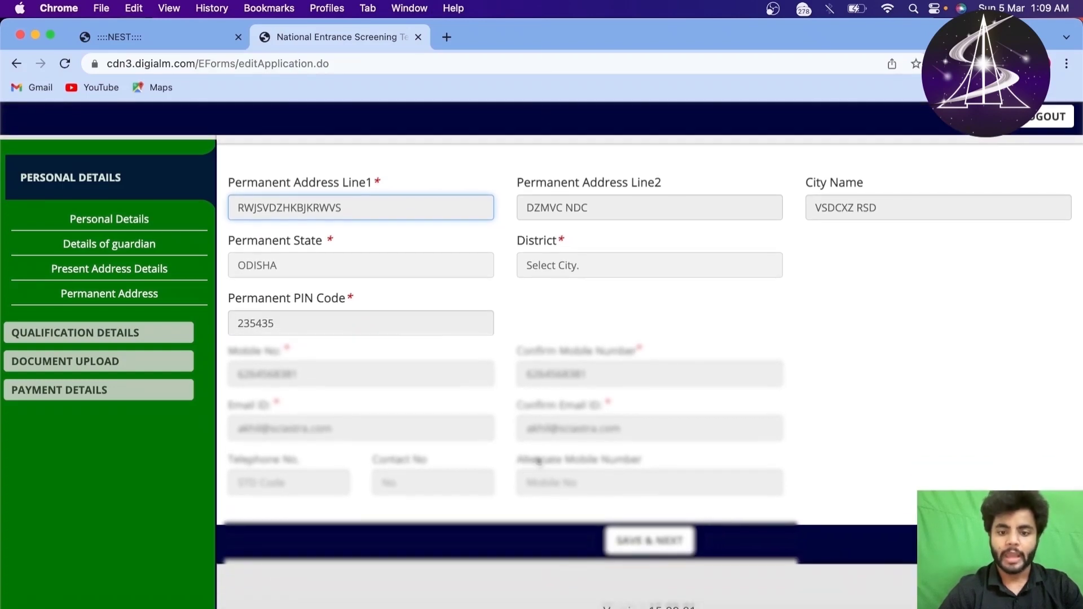
pyautogui.click(664, 545)
pyautogui.click(664, 545)
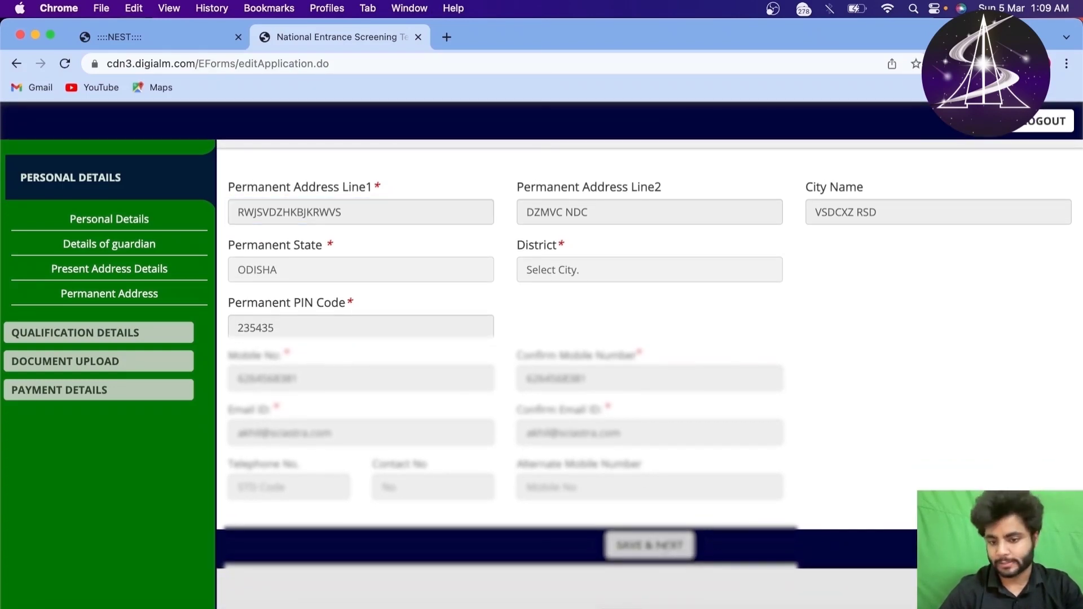
pyautogui.moveTo(521, 192); pyautogui.dragTo(544, 235)
pyautogui.click(542, 250)
# Step: Re-enter the guardian's mobile number, retry saving, and close the 'Please select District' alert
pyautogui.scroll(15, 644, 269)
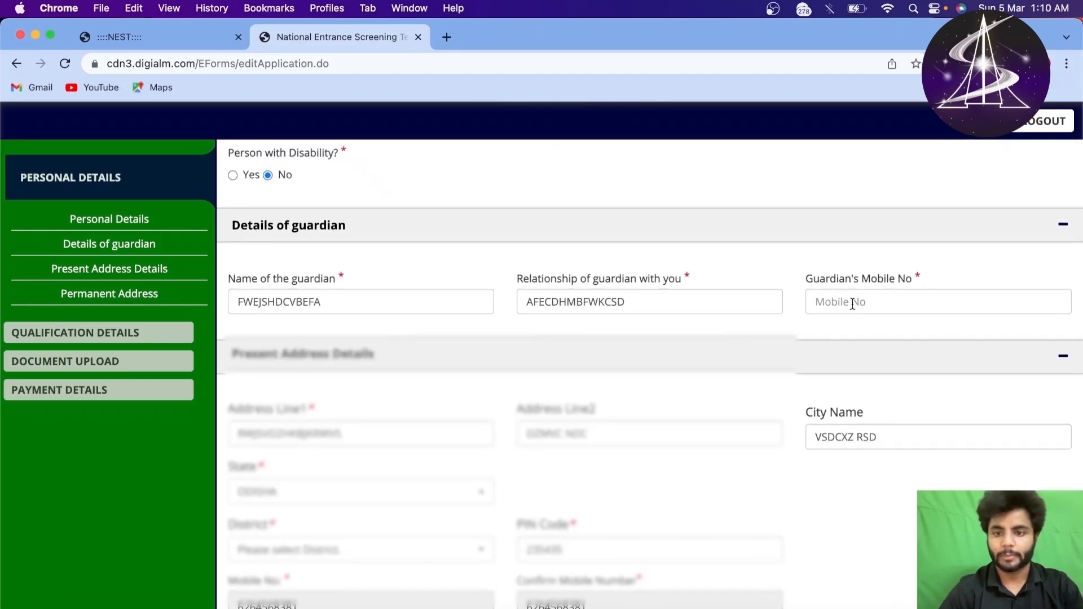
pyautogui.click(853, 304)
pyautogui.write('611')
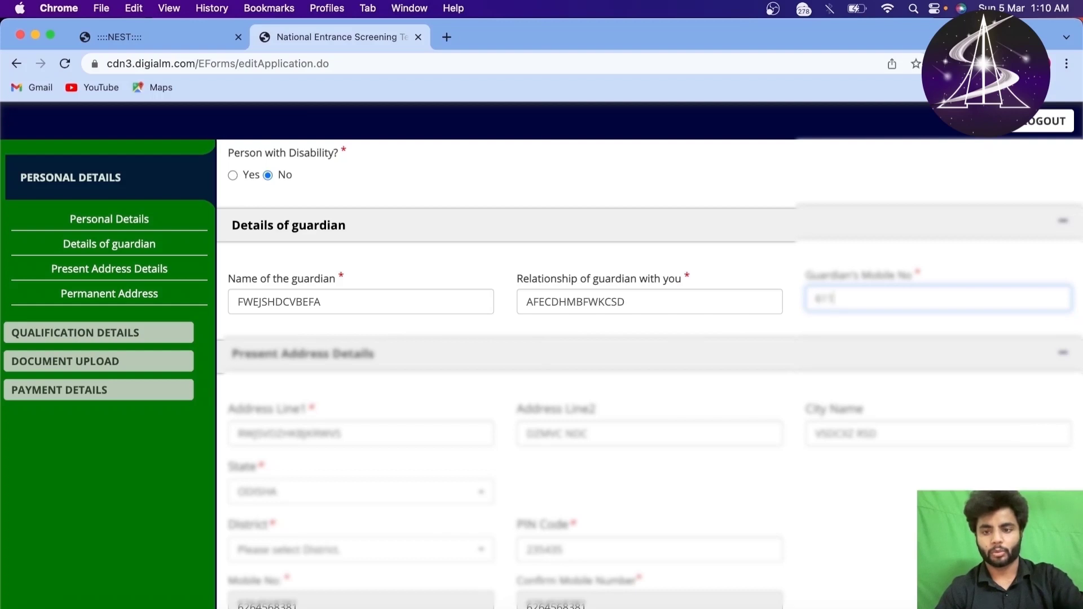
pyautogui.write('343454')
pyautogui.scroll(-10, 810, 307)
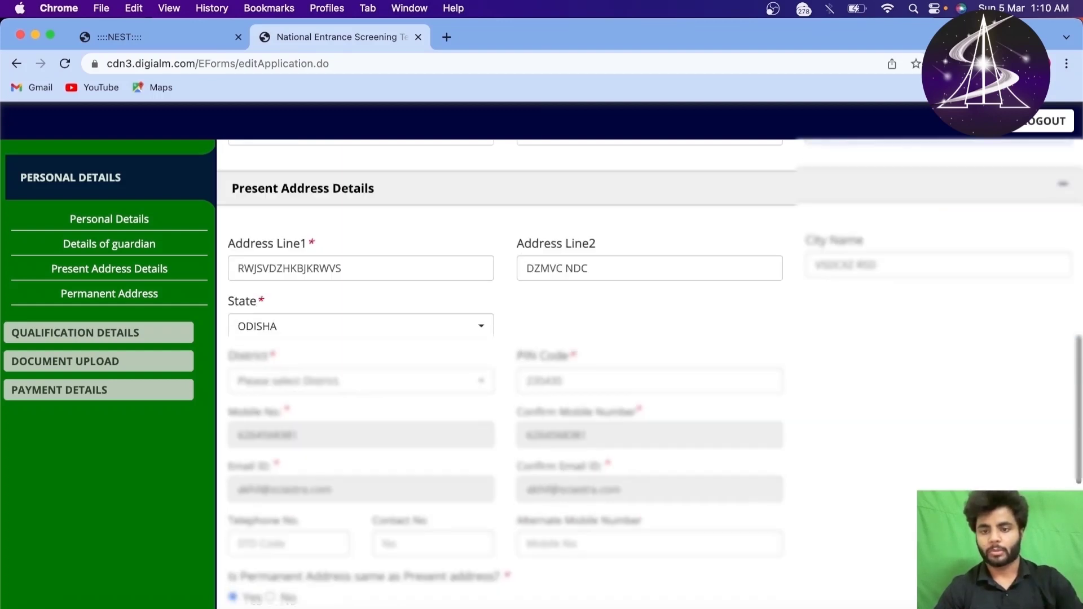
pyautogui.click(650, 545)
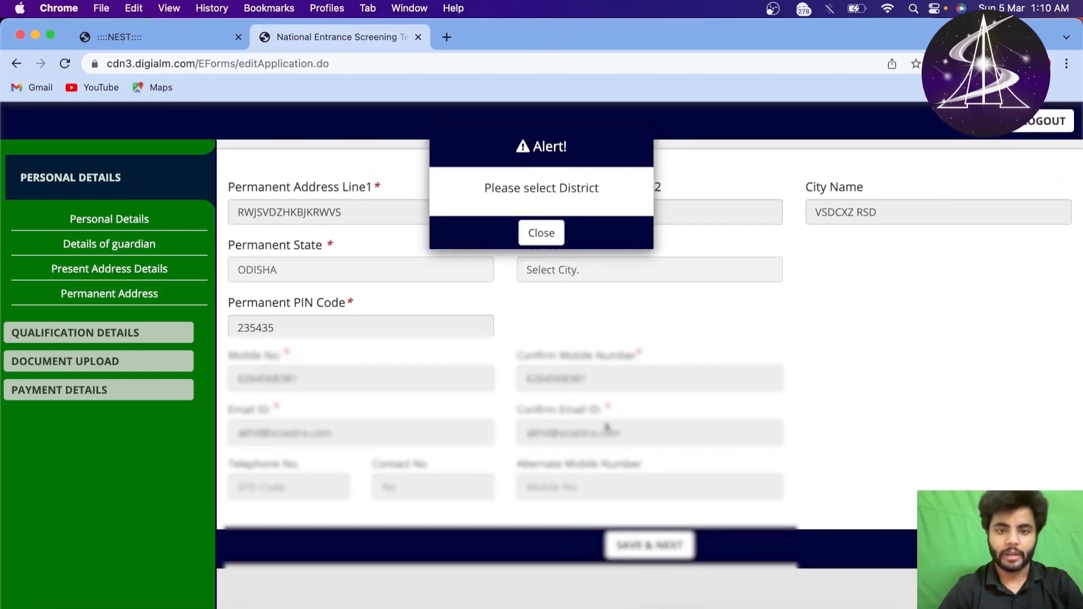
pyautogui.click(542, 233)
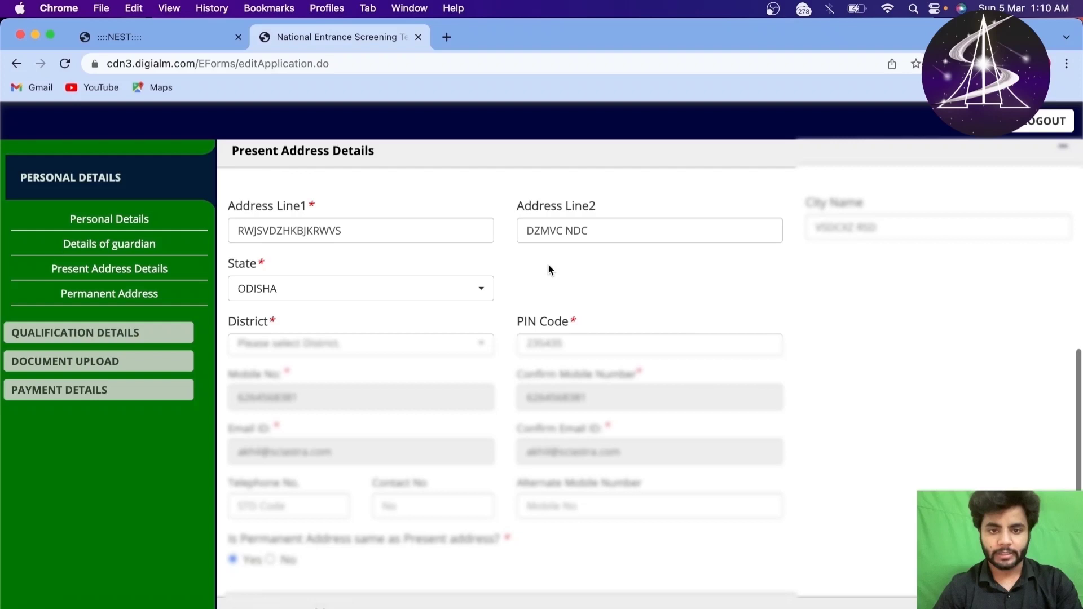
# Step: Choose Khurda as the present-address District from the Odisha districts list
pyautogui.click(358, 345)
pyautogui.click(361, 346)
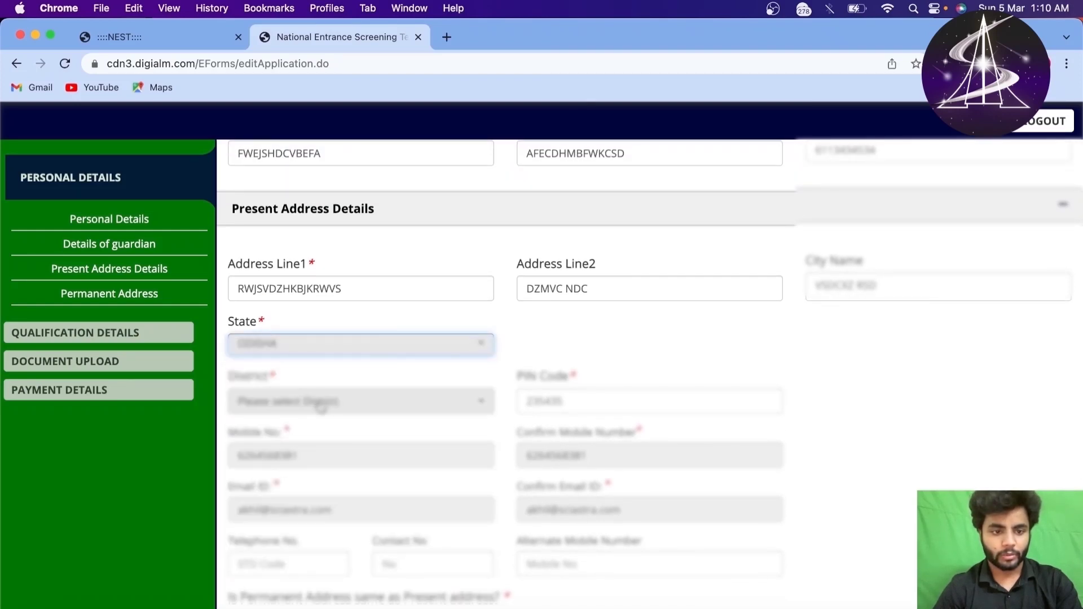
pyautogui.click(357, 401)
pyautogui.write('bh')
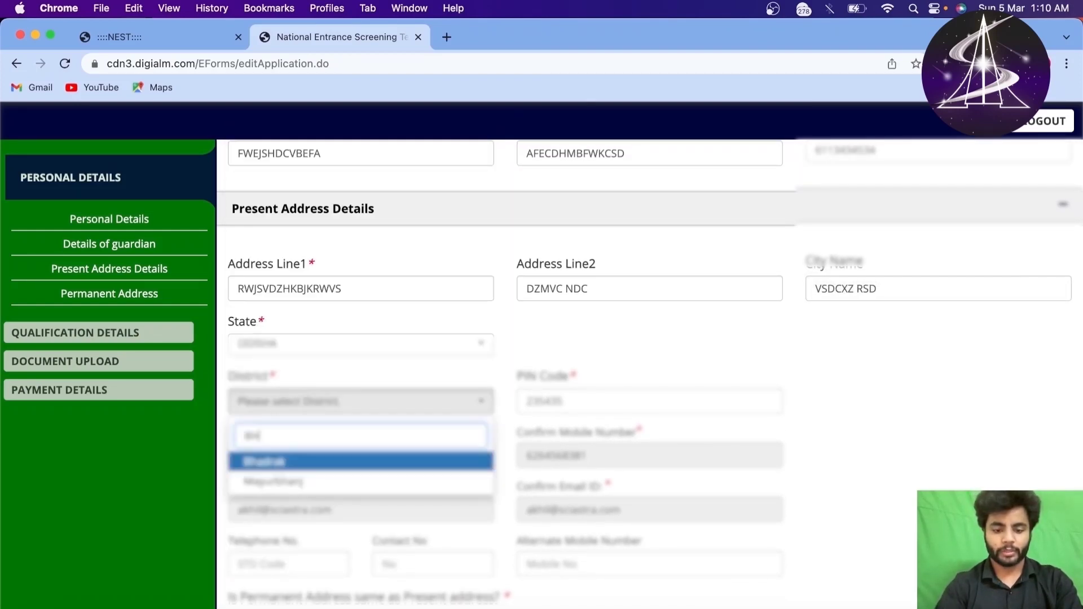
pyautogui.write('u')
pyautogui.press('BackSpace')
pyautogui.press('BackSpace')
pyautogui.press('BackSpace')
pyautogui.write('khor')
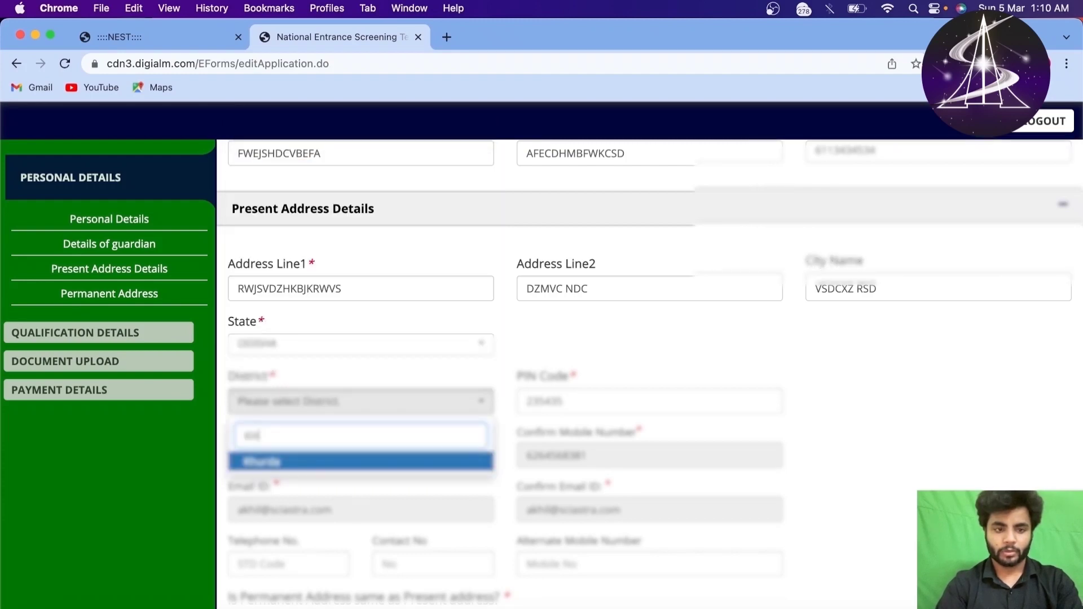
pyautogui.press('BackSpace')
pyautogui.press('BackSpace')
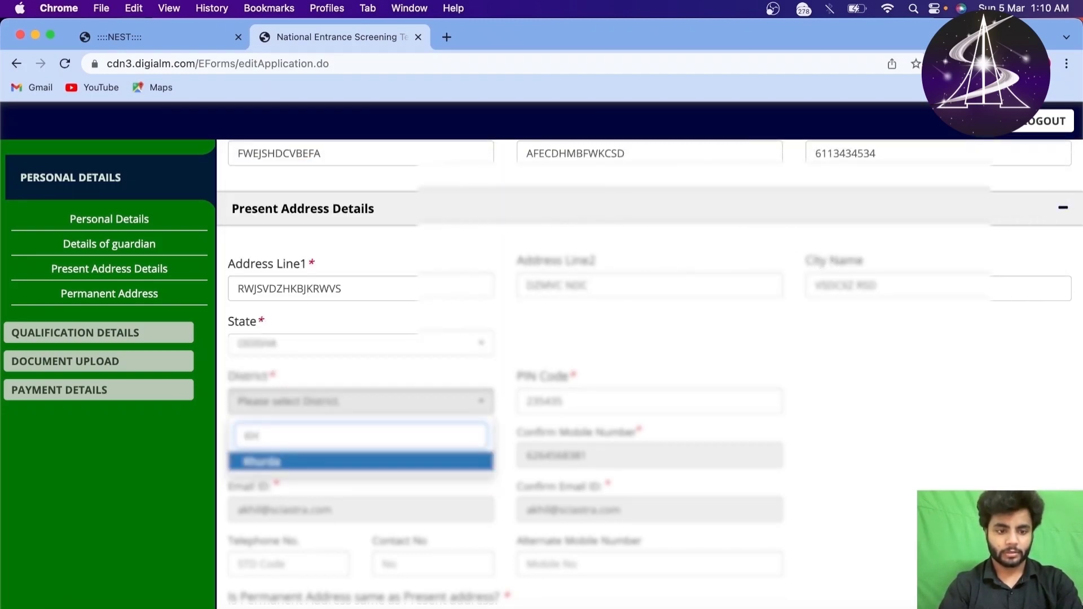
pyautogui.click(306, 462)
# Step: Save the personal details, past the same-address reminder, to reach Qualification Details
pyautogui.scroll(-10, 305, 462)
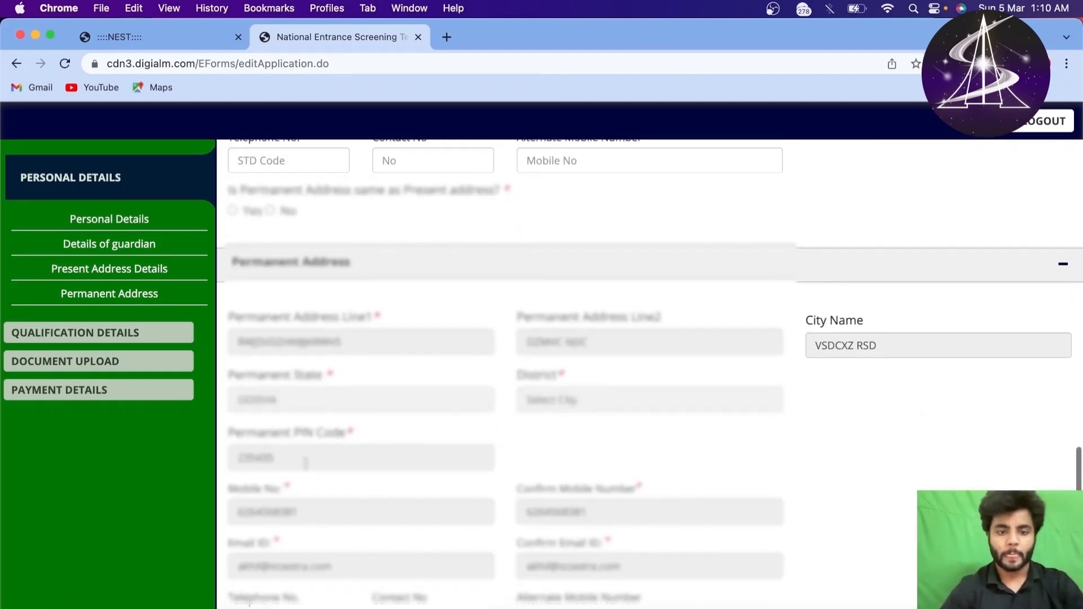
pyautogui.click(648, 545)
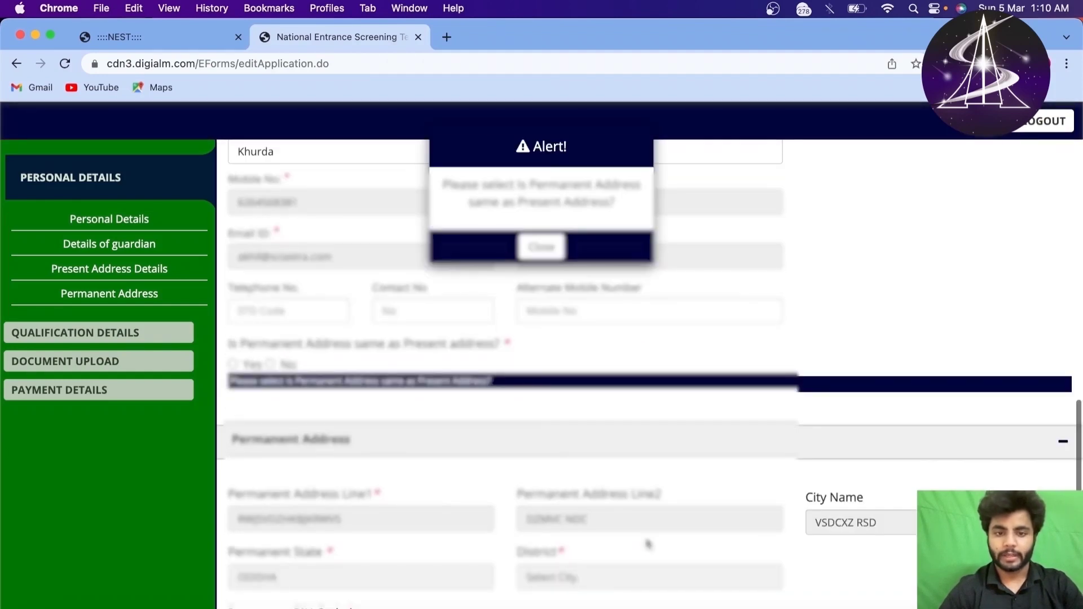
pyautogui.click(542, 247)
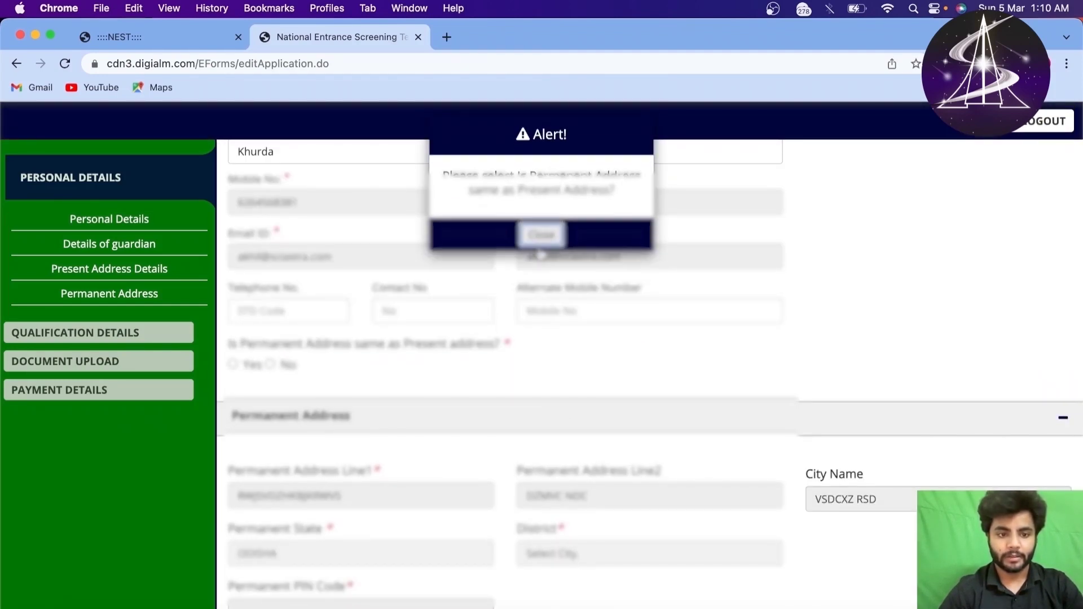
pyautogui.scroll(-5, 503, 425)
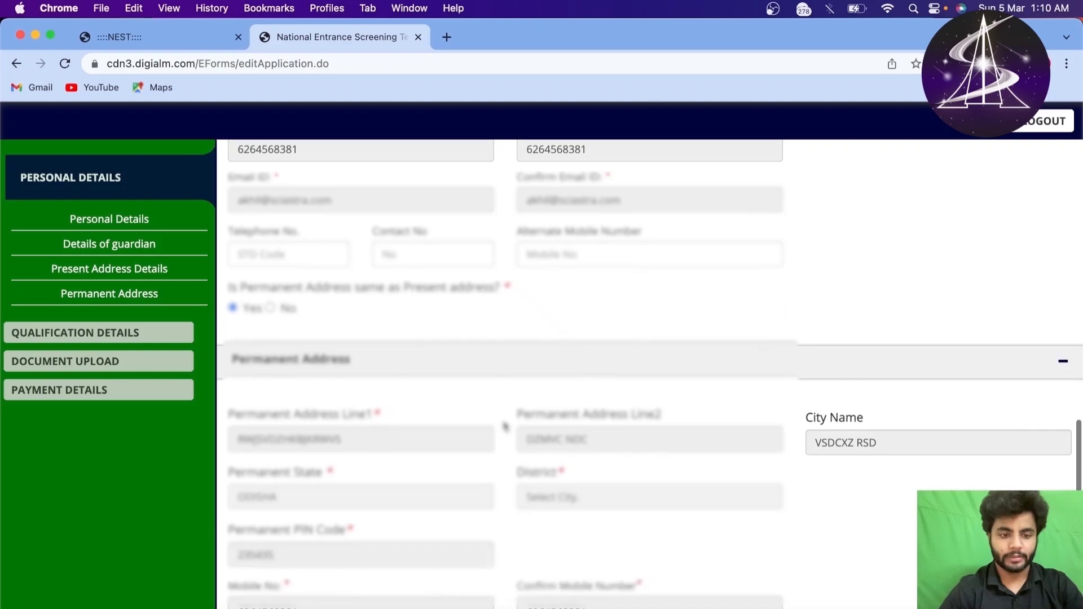
pyautogui.click(641, 556)
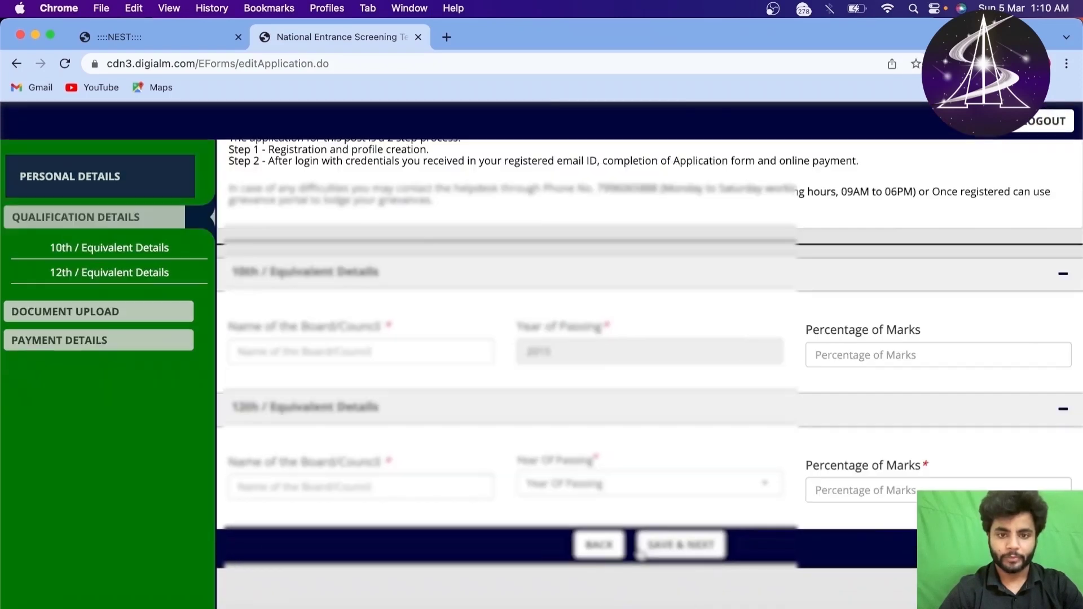
# Step: Enter the 10th board name and 96 as the 10th Percentage of Marks
pyautogui.click(666, 149)
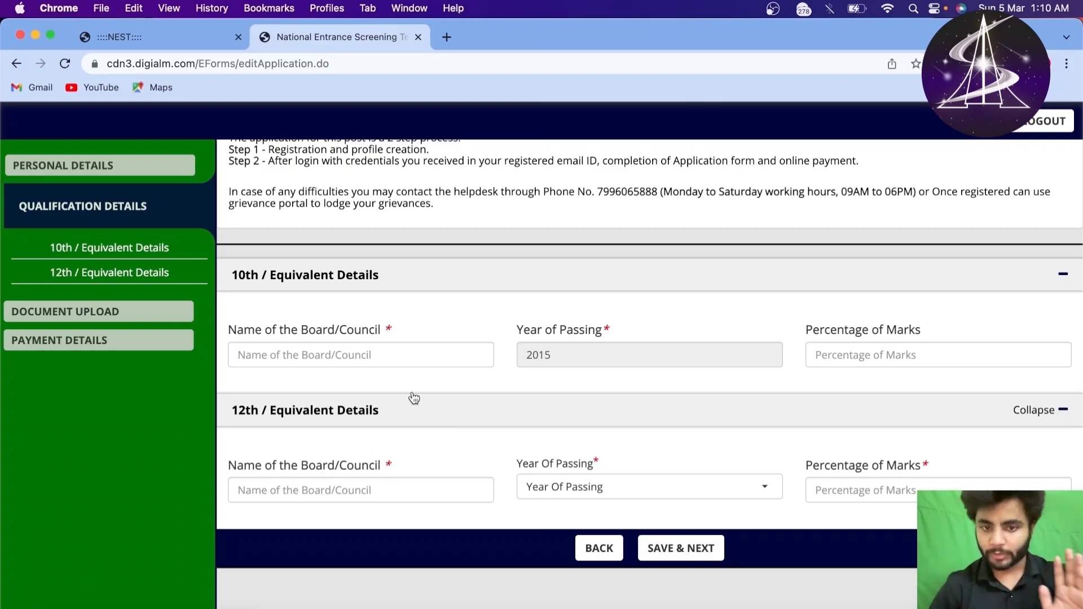
pyautogui.click(409, 362)
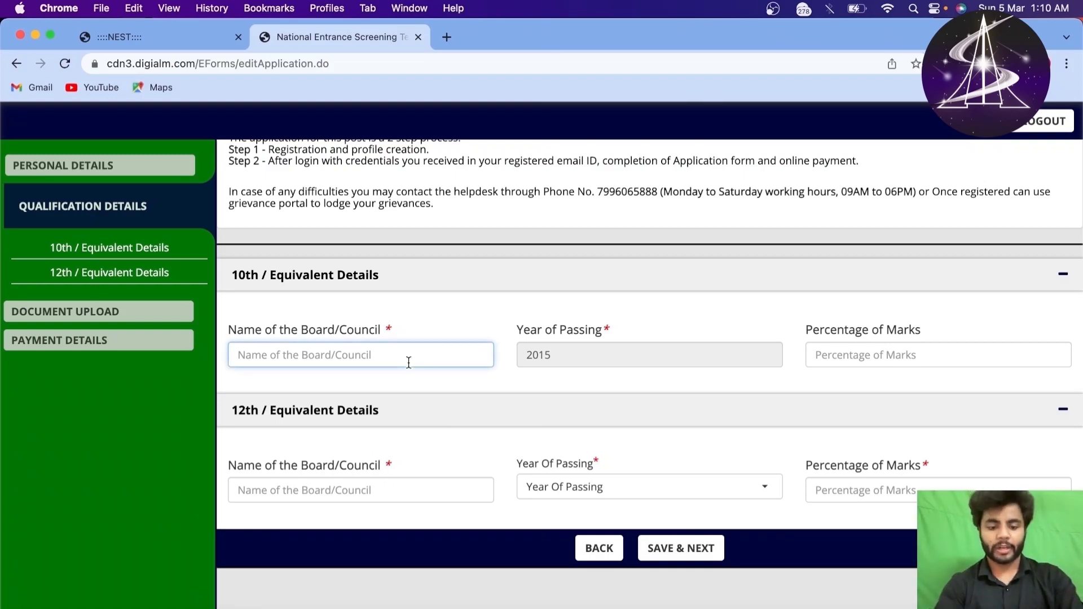
pyautogui.write('C')
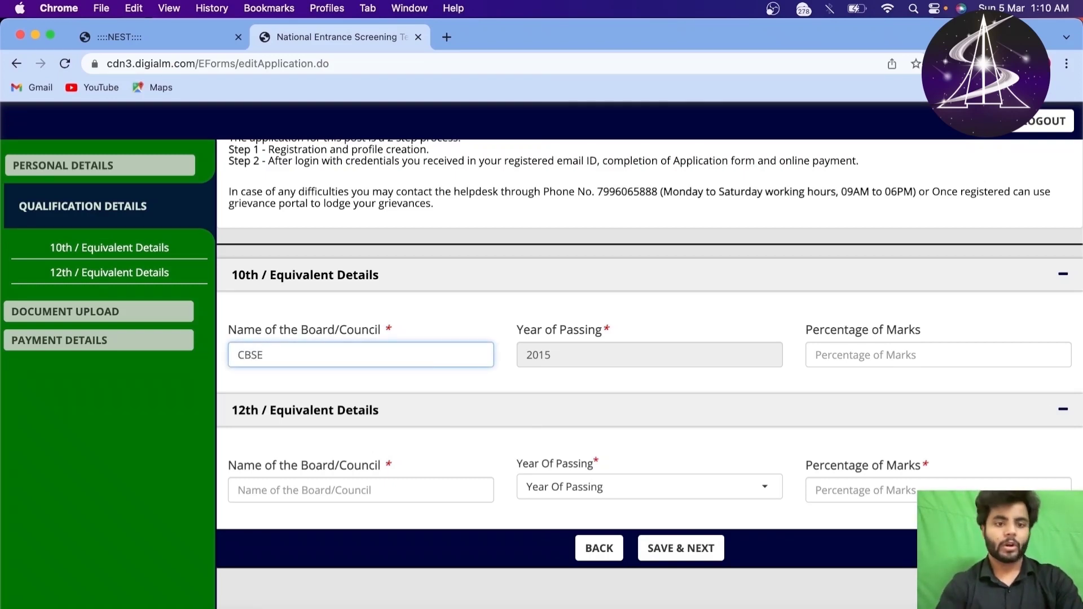
pyautogui.write('ENTRE')
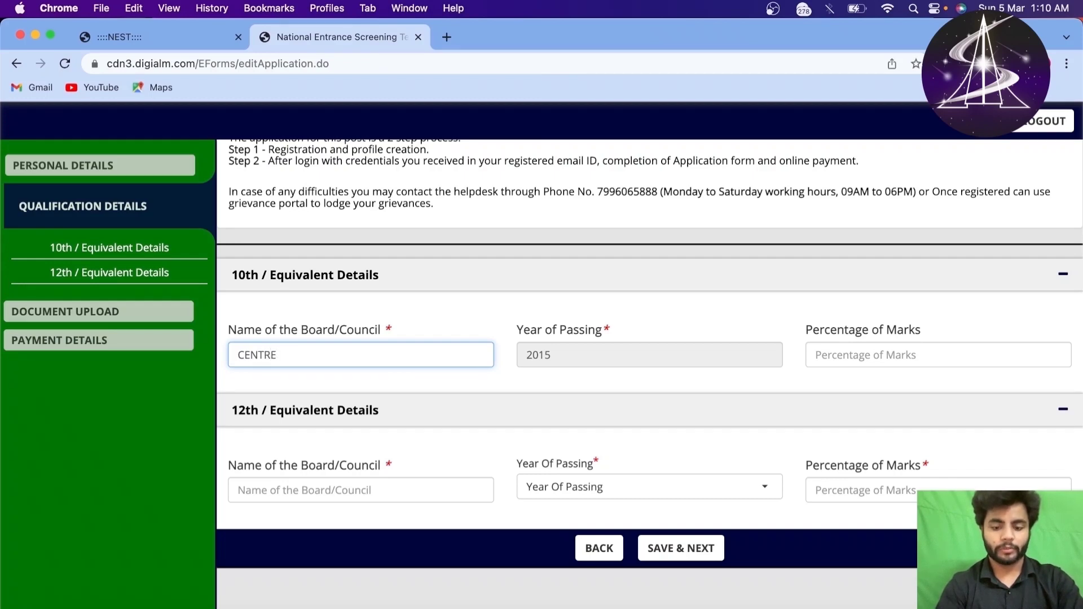
pyautogui.press('BackSpace')
pyautogui.write('AL BOARD OF SECONDARY')
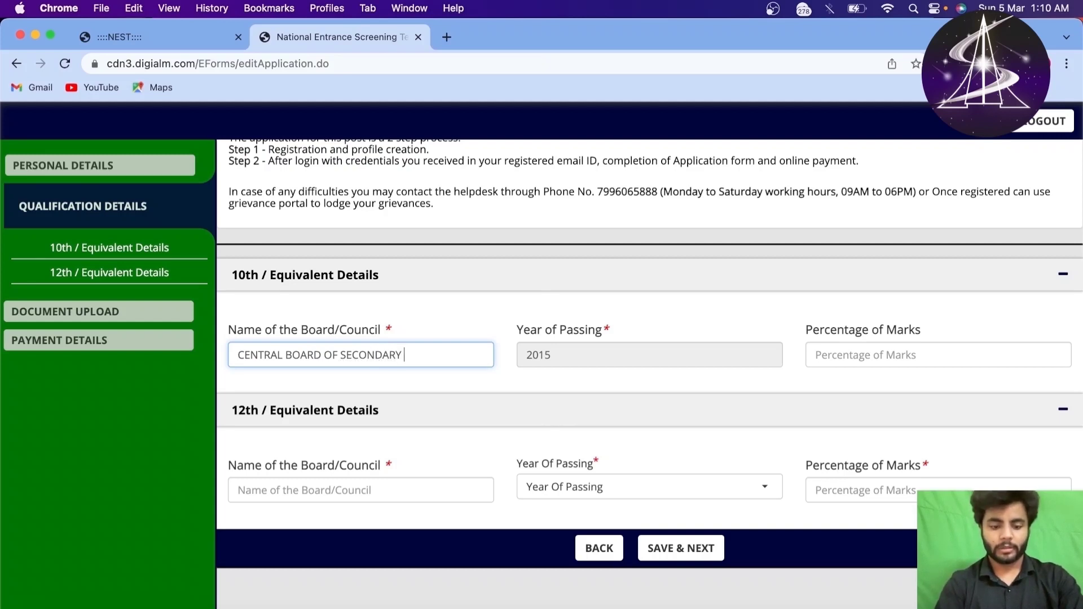
pyautogui.write('EDUCATION')
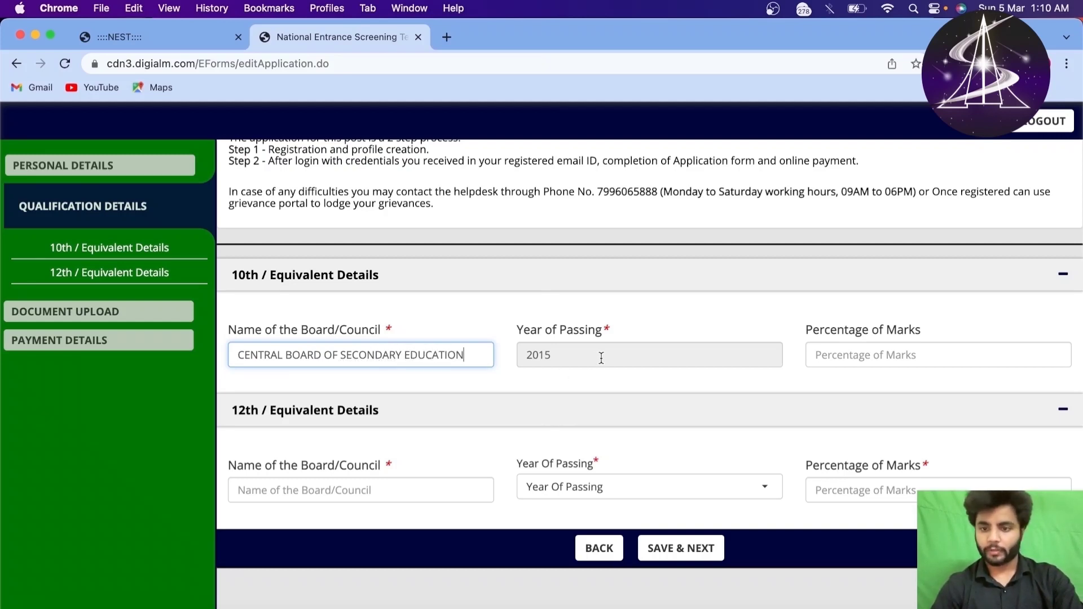
pyautogui.click(885, 354)
pyautogui.write('96.48')
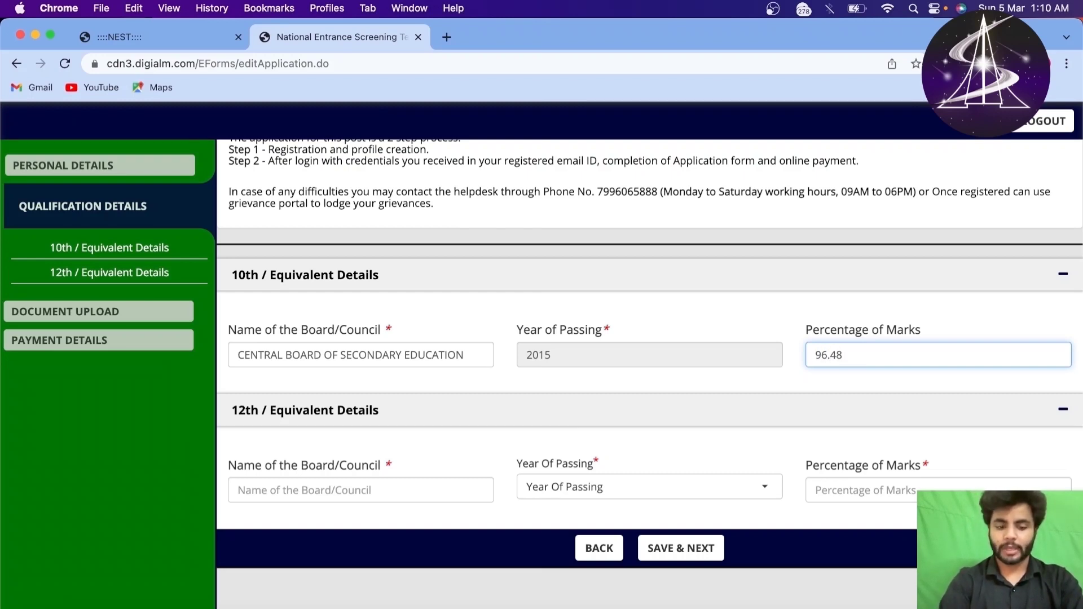
# Step: Enter 12th board Central Board of Secondary Education with passing year 2023 (results awaited)
pyautogui.click(266, 499)
pyautogui.write('CENTR')
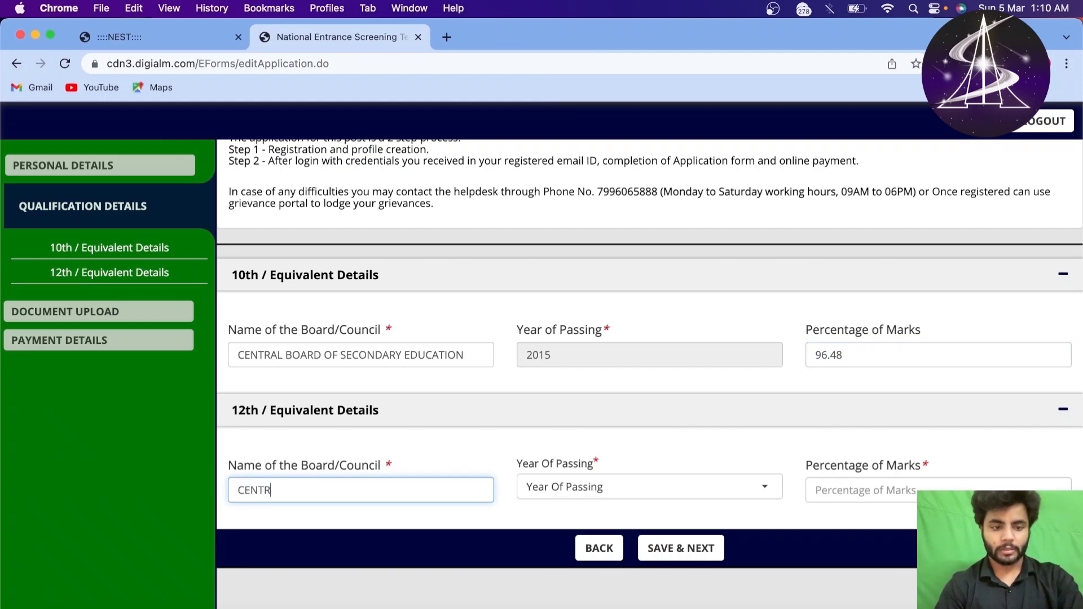
pyautogui.write('AL BOARD OF SECON')
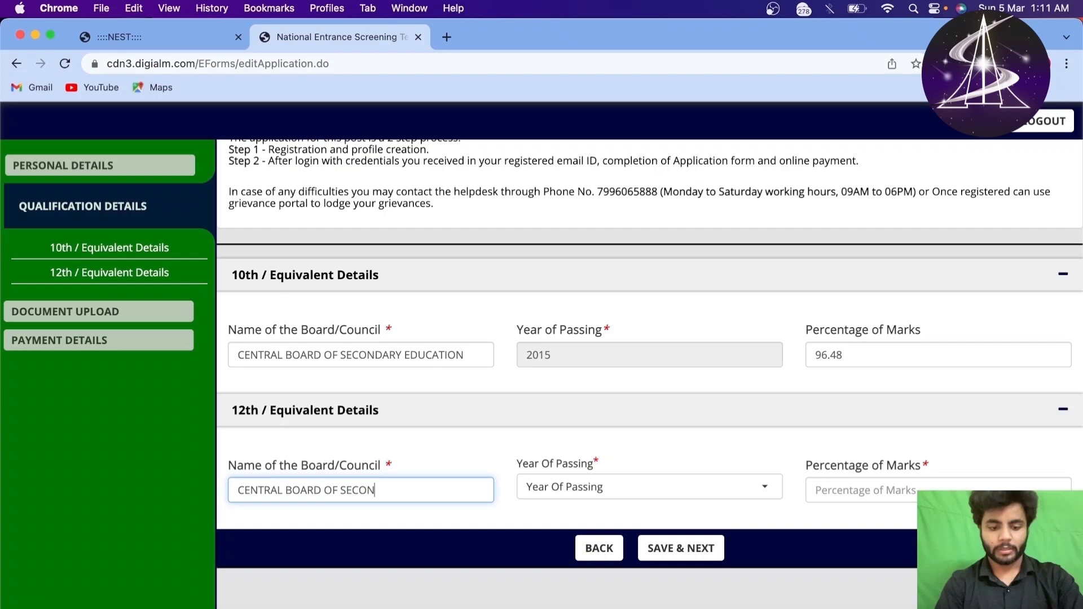
pyautogui.write('DARY EDUCATION')
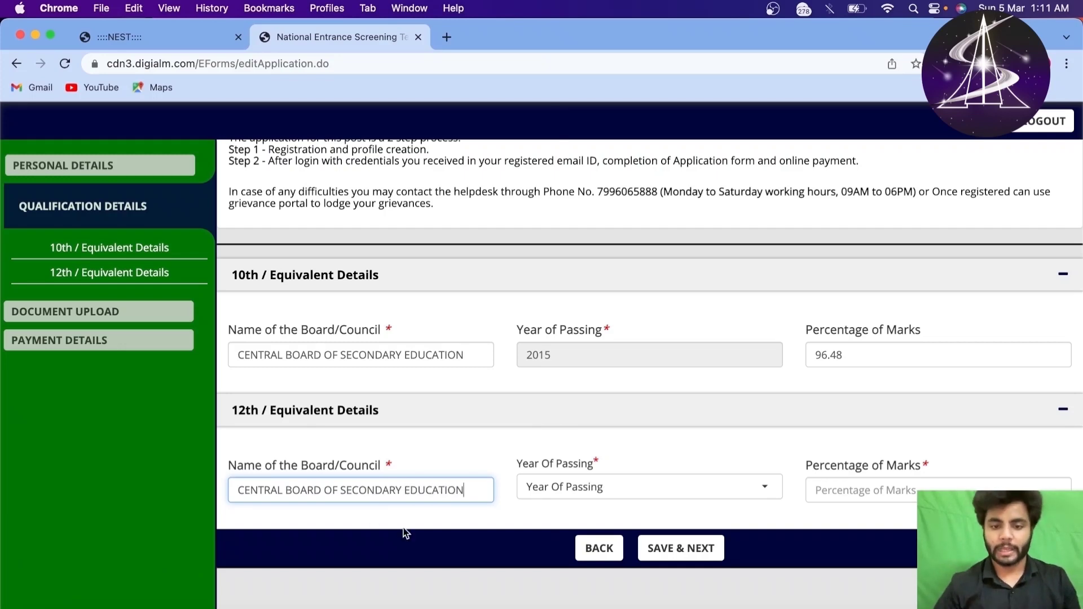
pyautogui.click(566, 489)
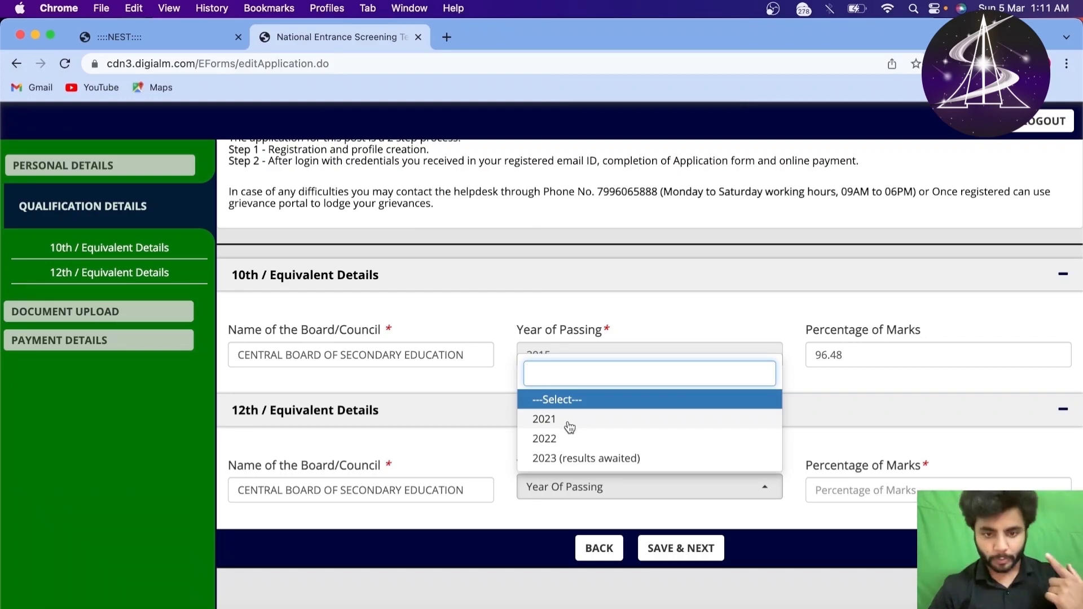
pyautogui.click(569, 427)
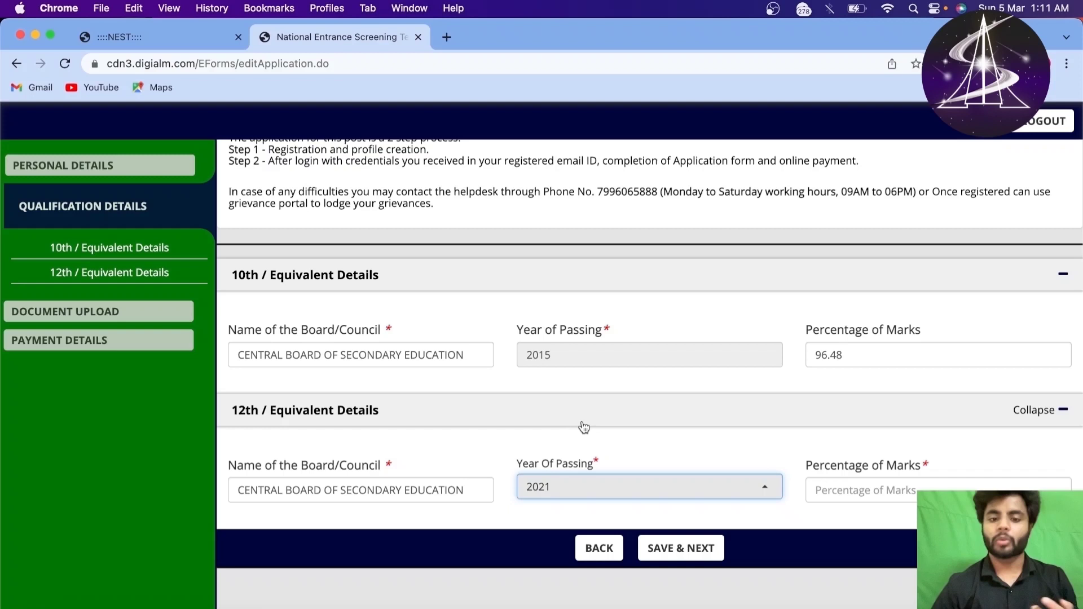
pyautogui.click(856, 493)
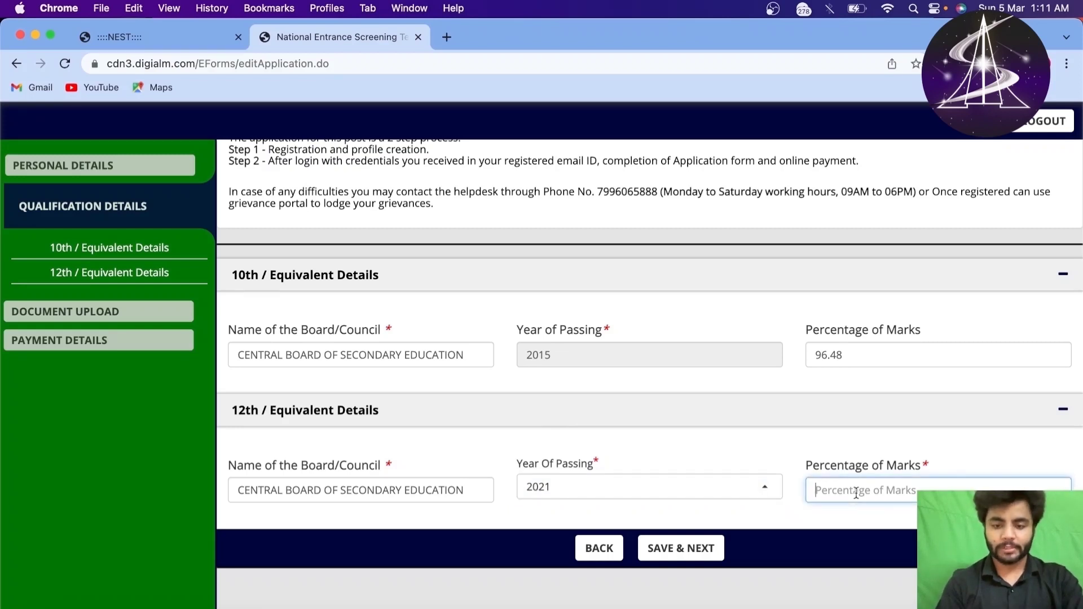
pyautogui.click(764, 486)
pyautogui.click(621, 455)
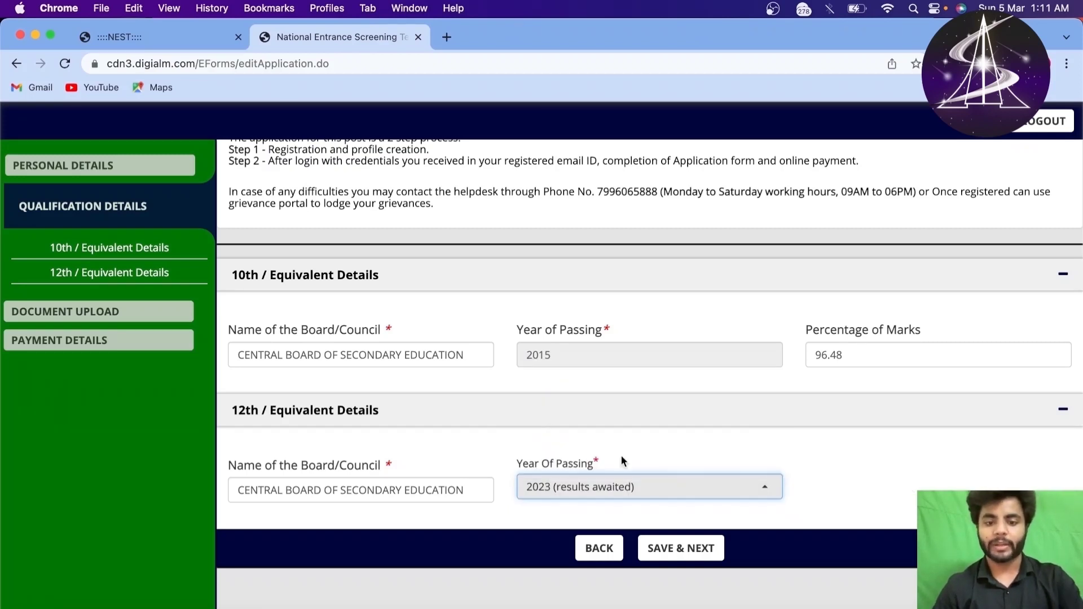
pyautogui.click(766, 487)
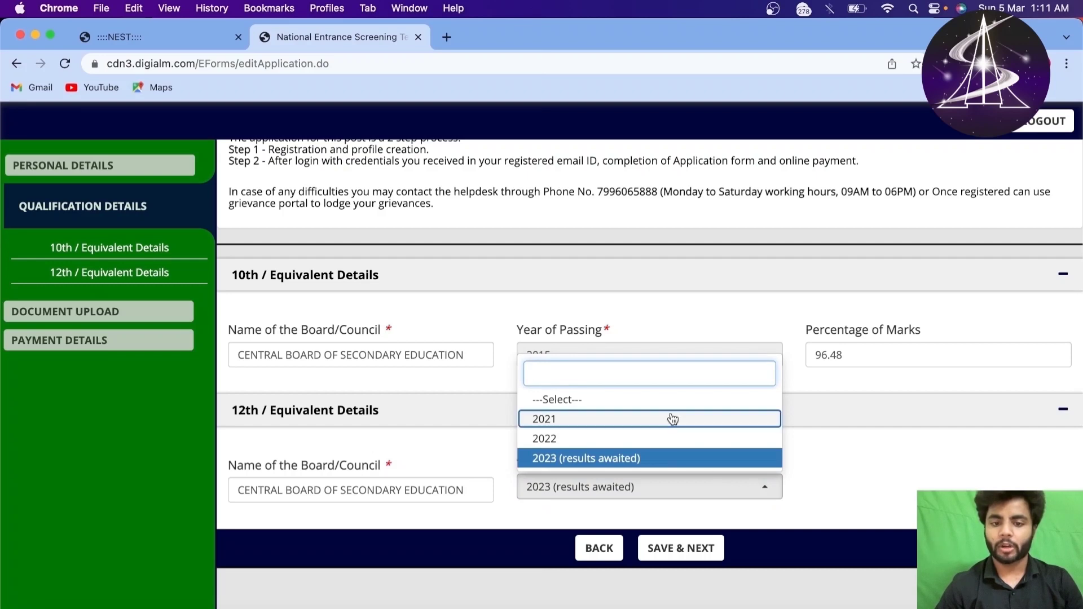
pyautogui.click(670, 415)
pyautogui.click(689, 494)
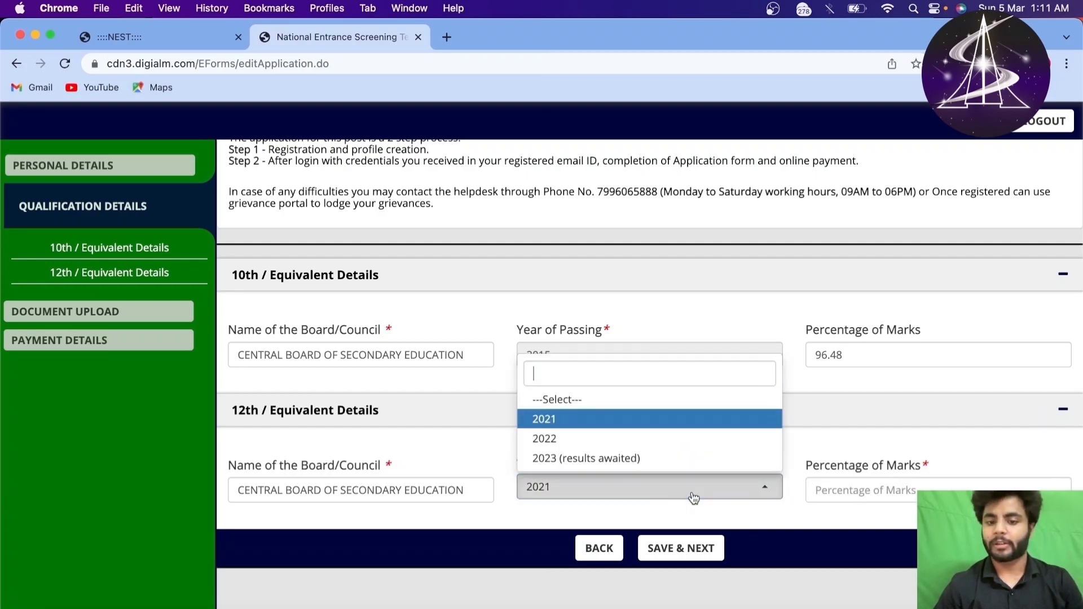
pyautogui.click(577, 460)
pyautogui.click(686, 548)
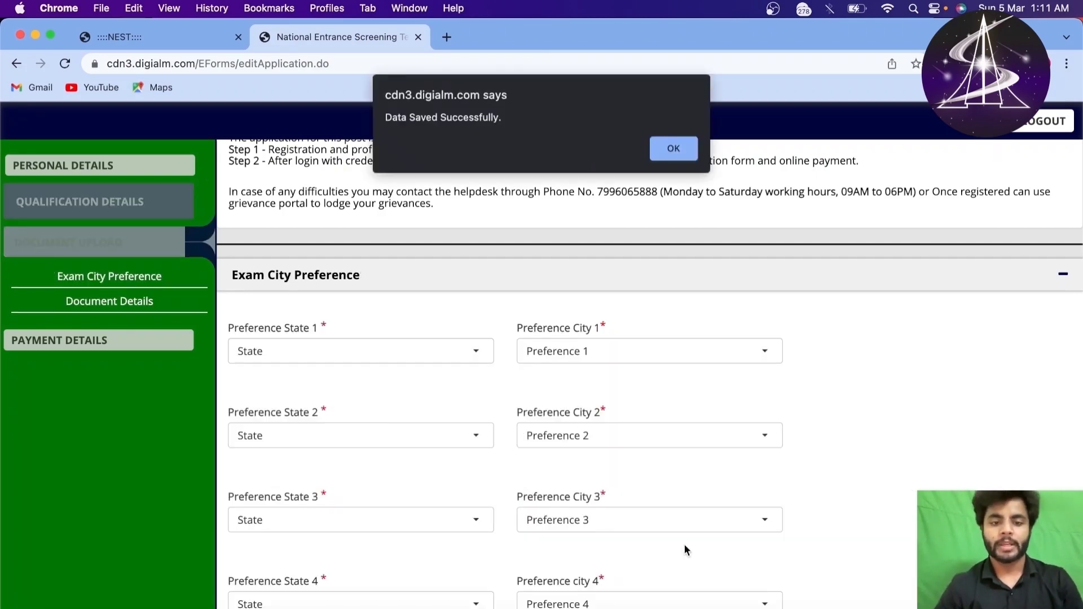
pyautogui.click(695, 157)
pyautogui.scroll(-4, 545, 338)
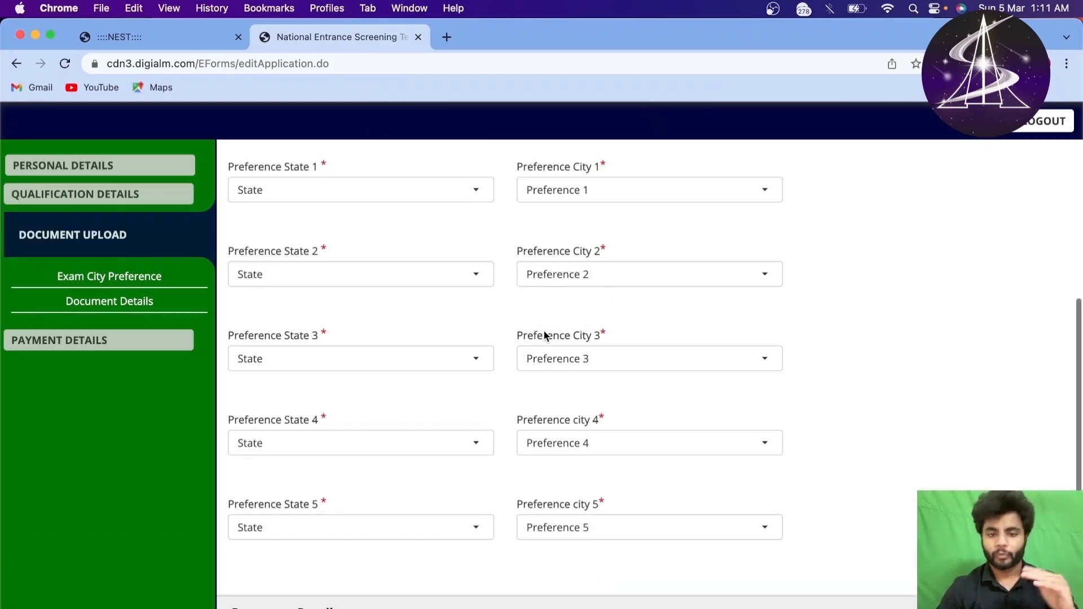
pyautogui.scroll(3, 546, 337)
pyautogui.scroll(-5, 543, 333)
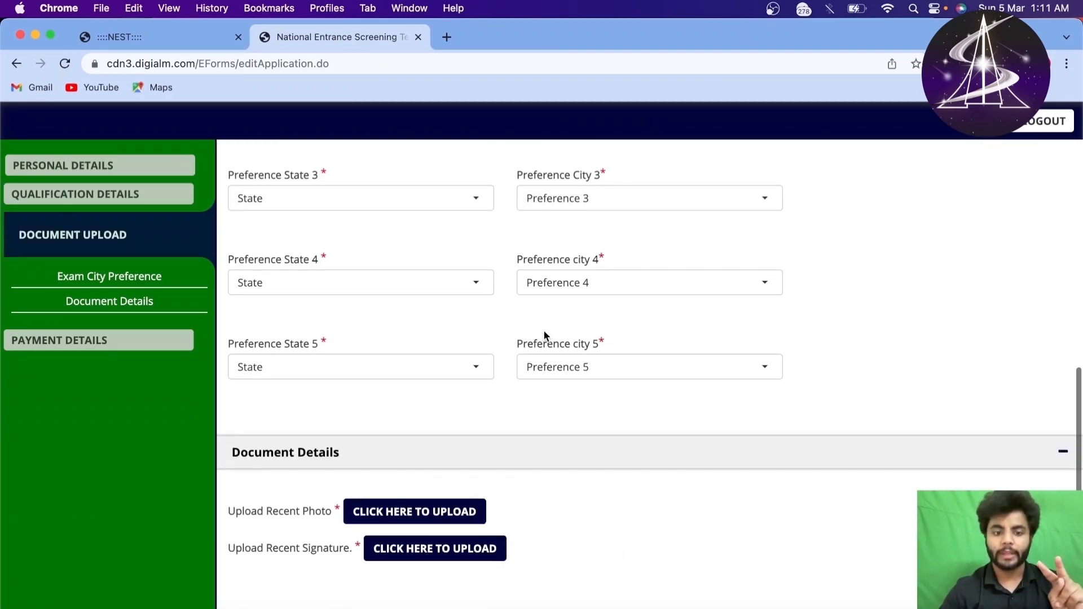
pyautogui.scroll(4, 410, 412)
pyautogui.scroll(-6, 409, 412)
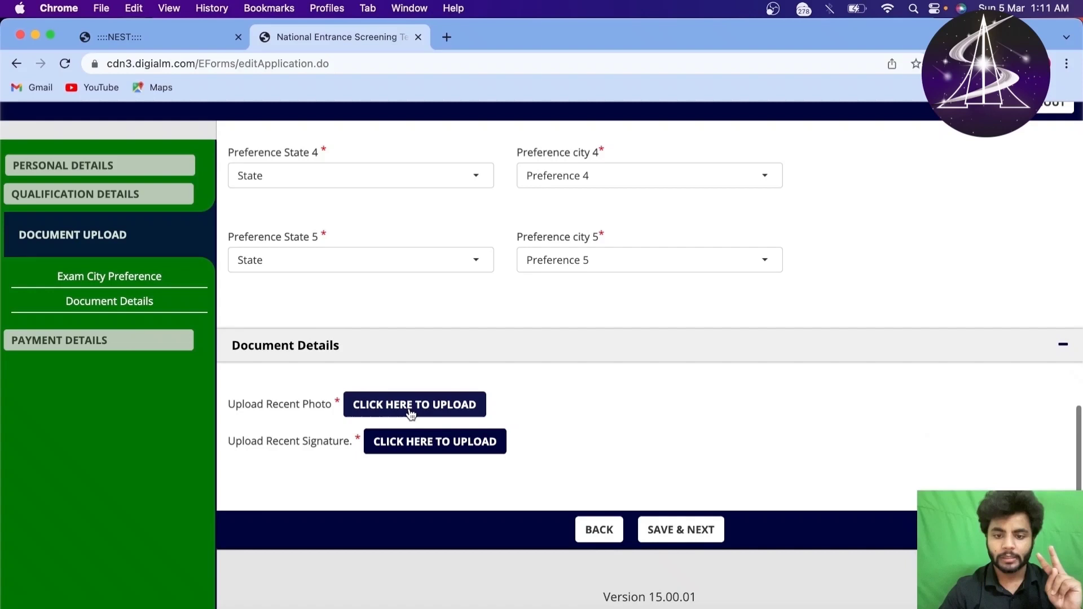
pyautogui.click(596, 556)
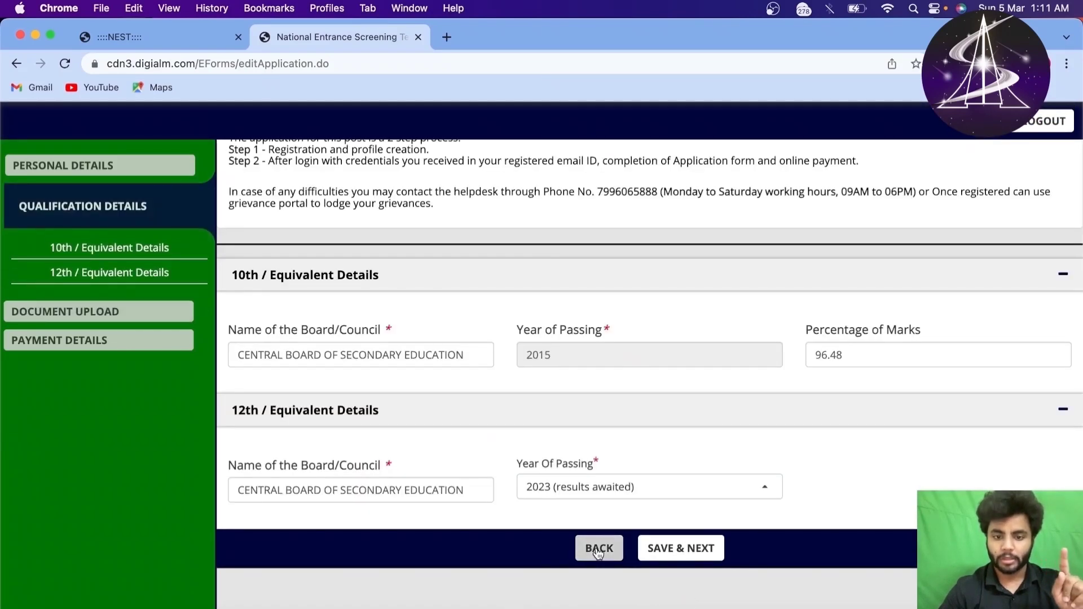
pyautogui.click(597, 550)
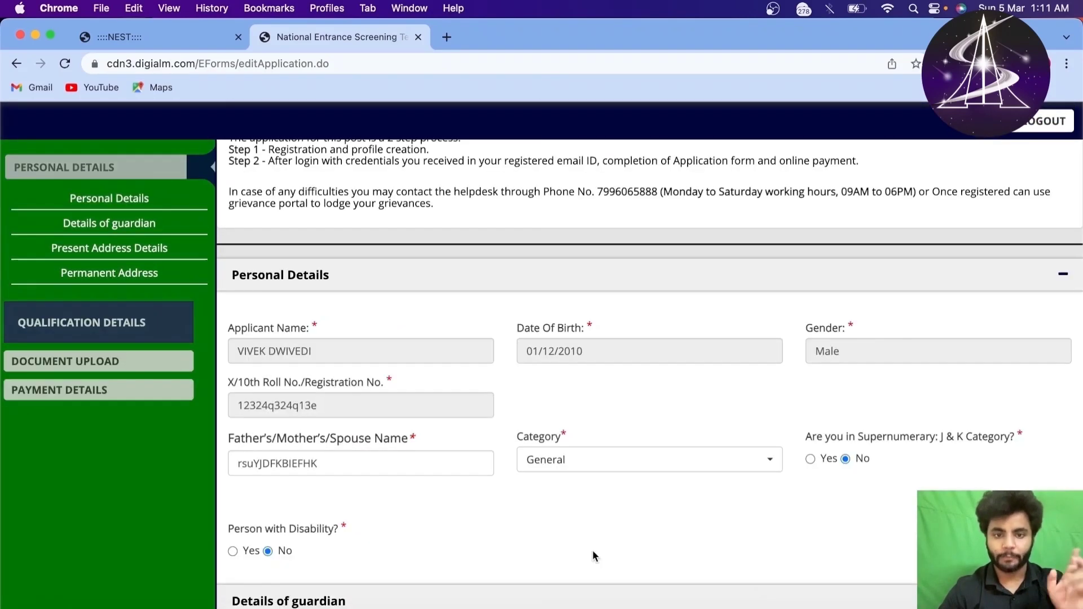
pyautogui.scroll(-3, 569, 458)
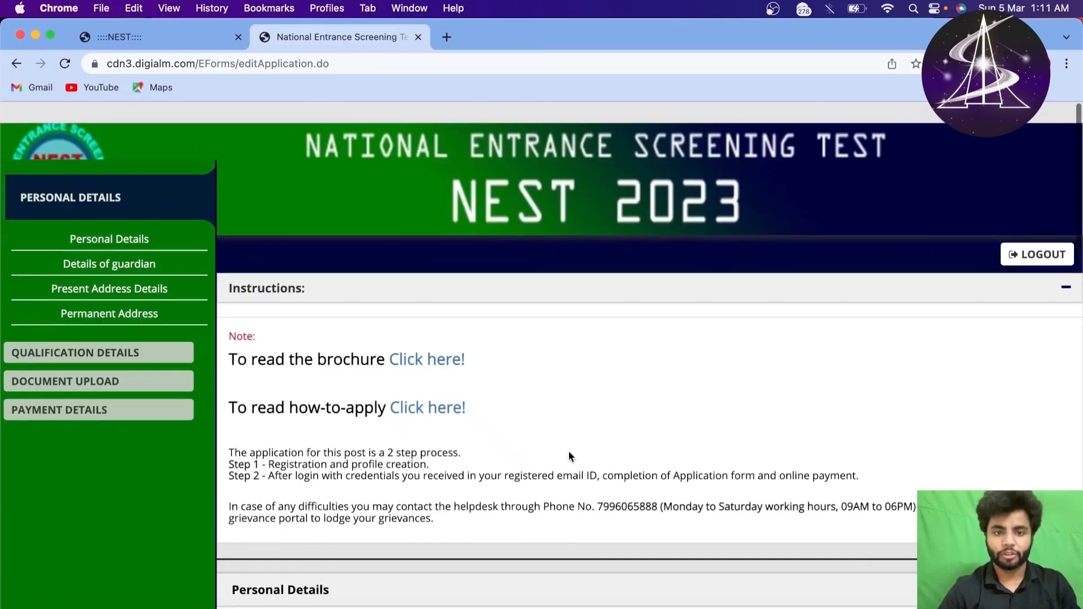
pyautogui.scroll(-10, 569, 454)
pyautogui.scroll(-5, 569, 455)
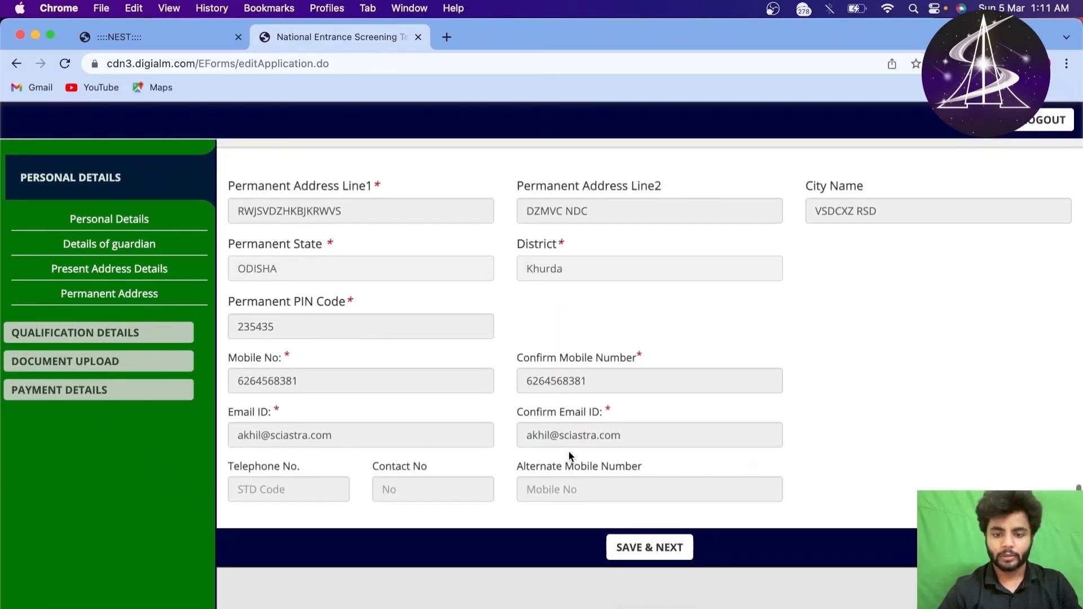
pyautogui.click(659, 546)
pyautogui.click(674, 149)
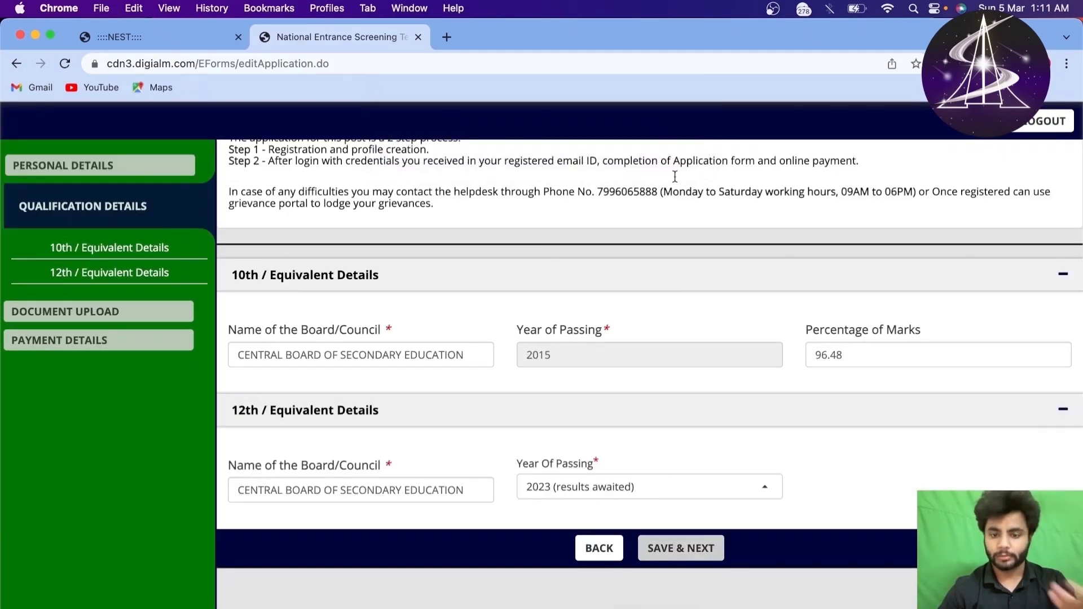
pyautogui.click(686, 549)
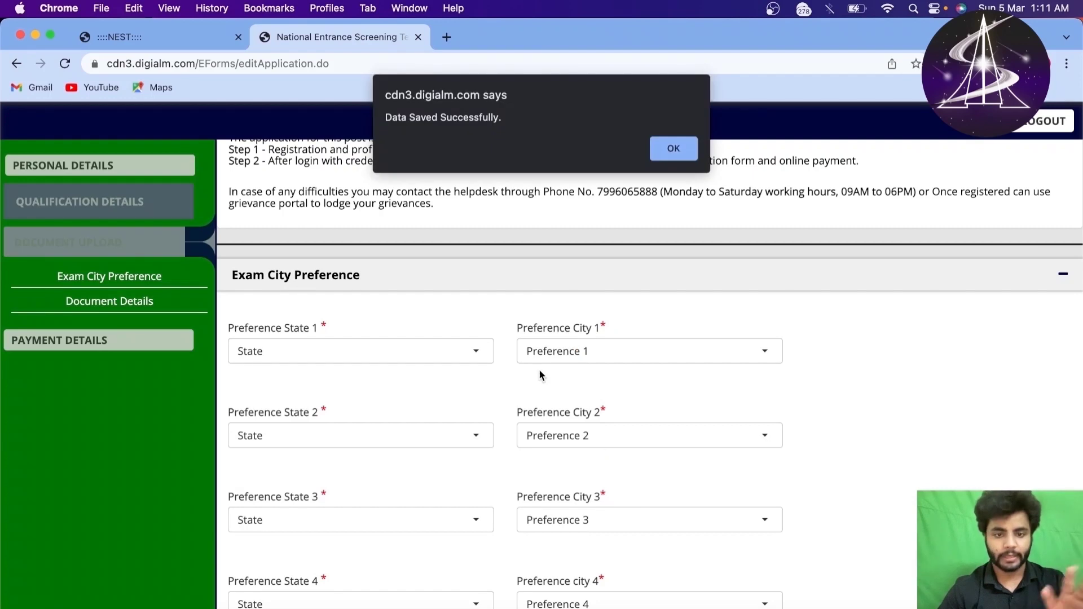
# Step: Set Preference States 1 and 2 to Odisha
pyautogui.click(660, 145)
pyautogui.click(377, 361)
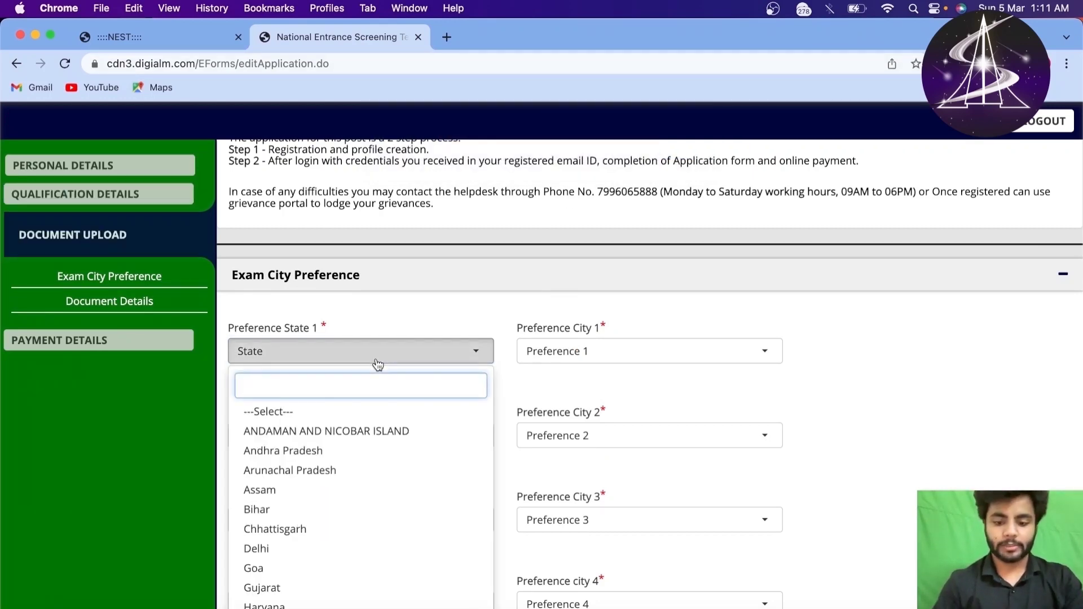
pyautogui.write('ODI')
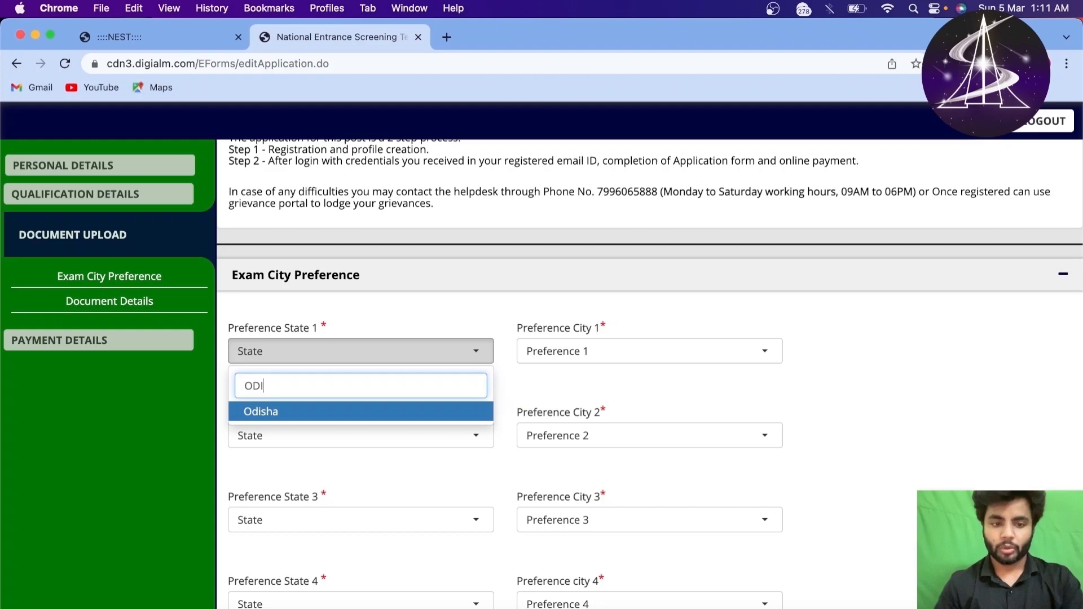
pyautogui.press('Return')
pyautogui.scroll(-2, 386, 384)
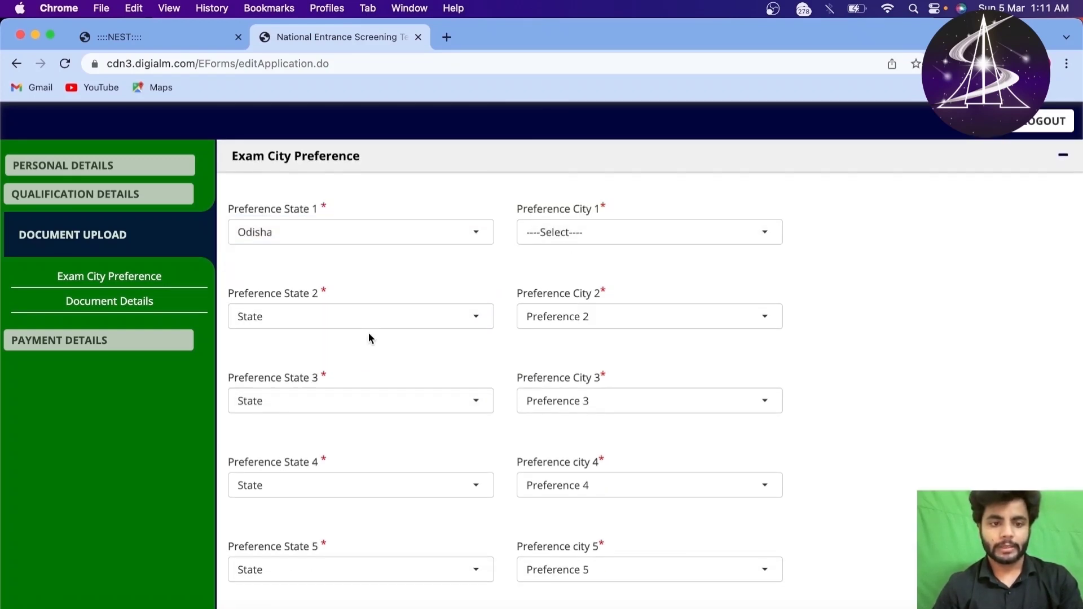
pyautogui.click(378, 314)
pyautogui.write('O')
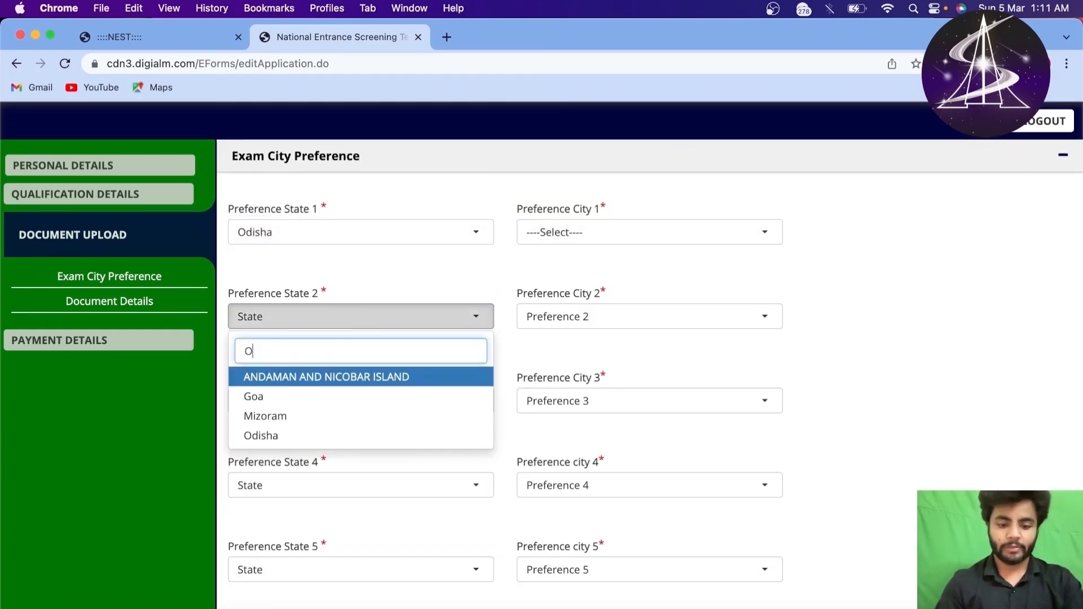
pyautogui.write('DI')
pyautogui.click(339, 377)
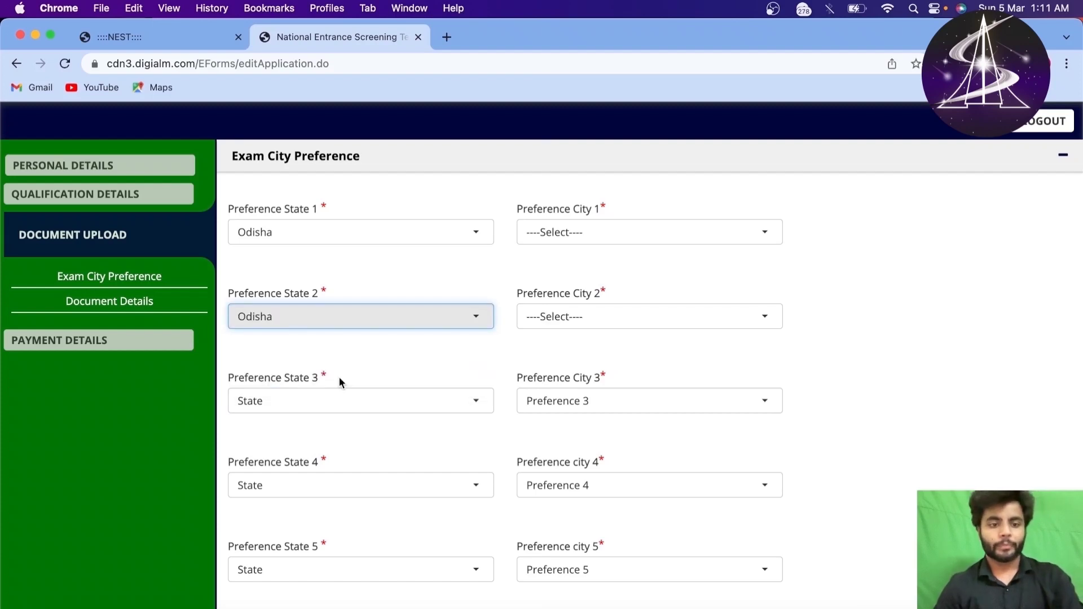
# Step: Set Preference State 3 to Odisha, replacing an initial Madhya Pradesh pick
pyautogui.click(350, 411)
pyautogui.write('MADHYA')
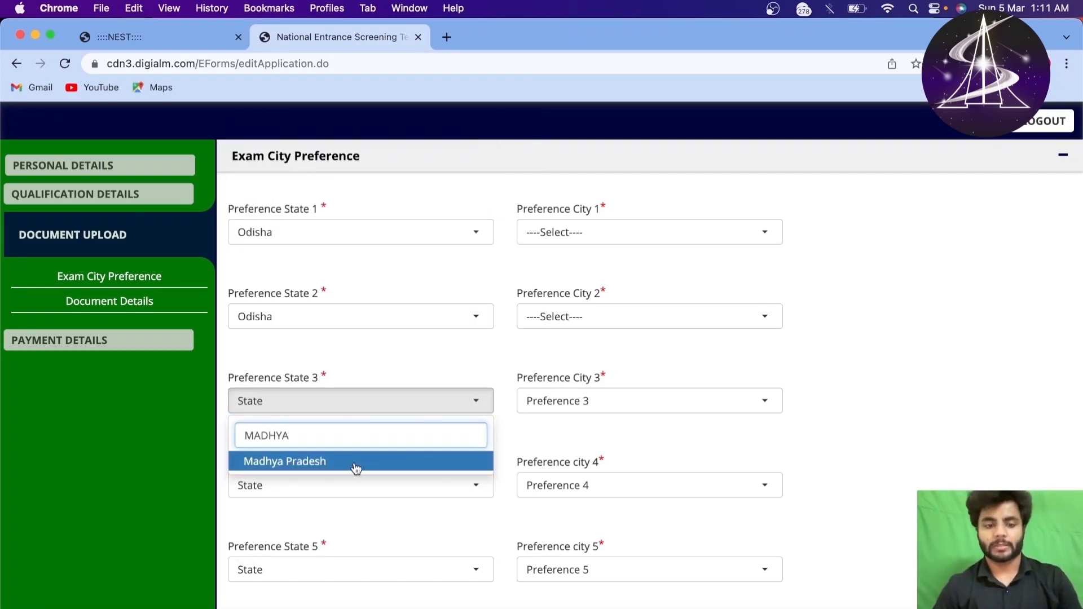
pyautogui.click(355, 462)
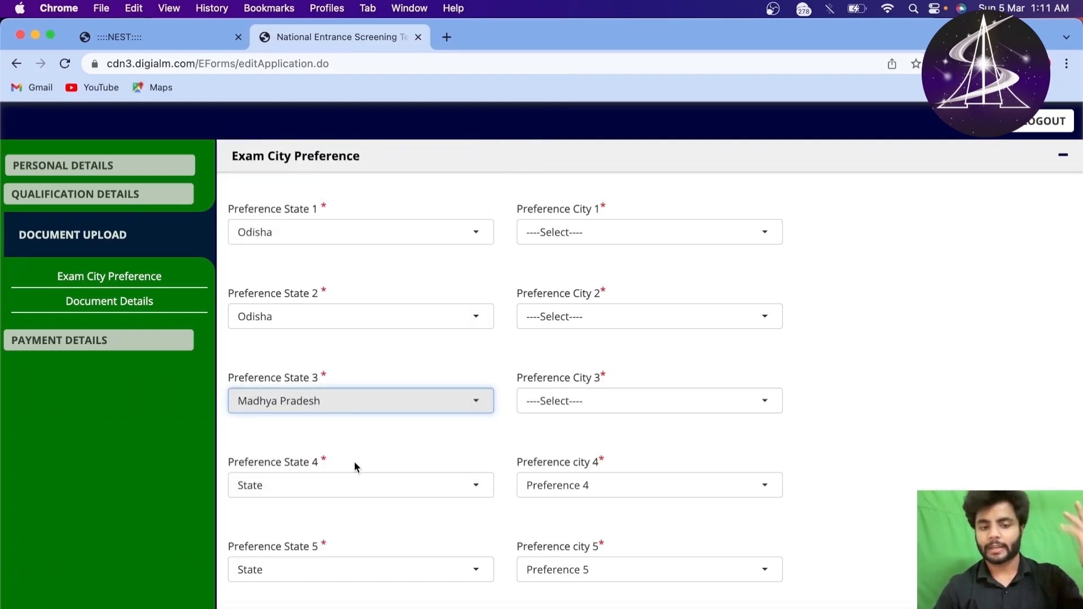
pyautogui.click(400, 407)
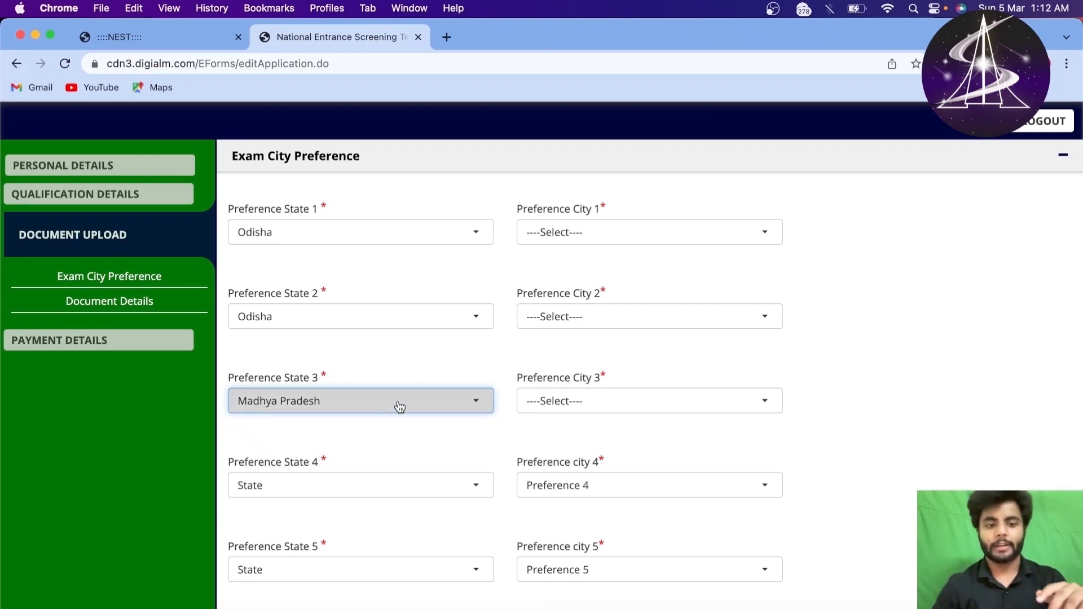
pyautogui.write('ODI')
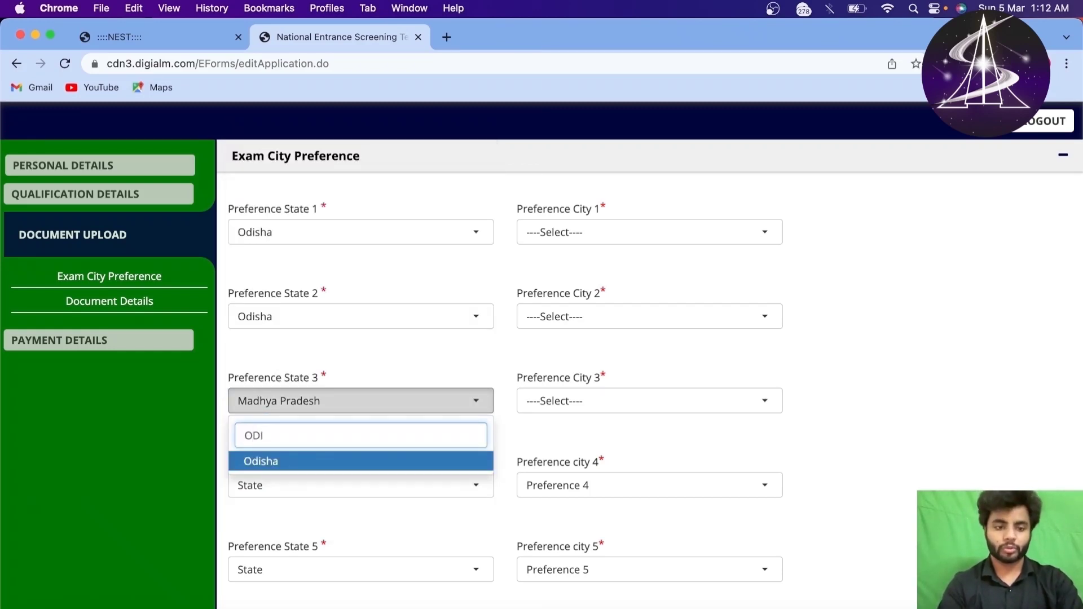
pyautogui.press('Return')
# Step: Set Preference States 4 and 5 to Odisha
pyautogui.click(403, 487)
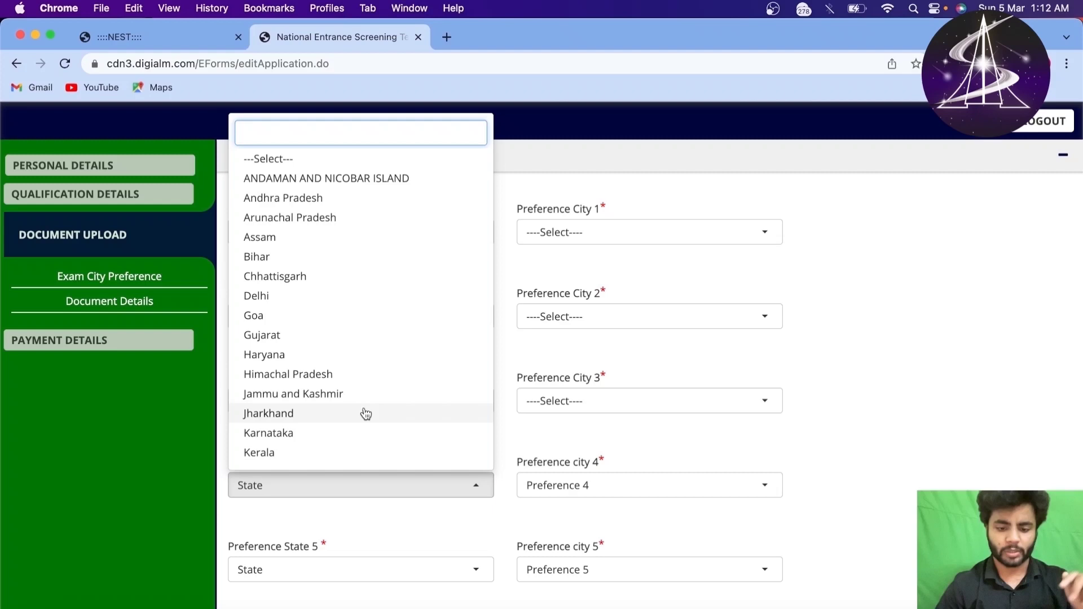
pyautogui.write('ODIh')
pyautogui.press('BackSpace')
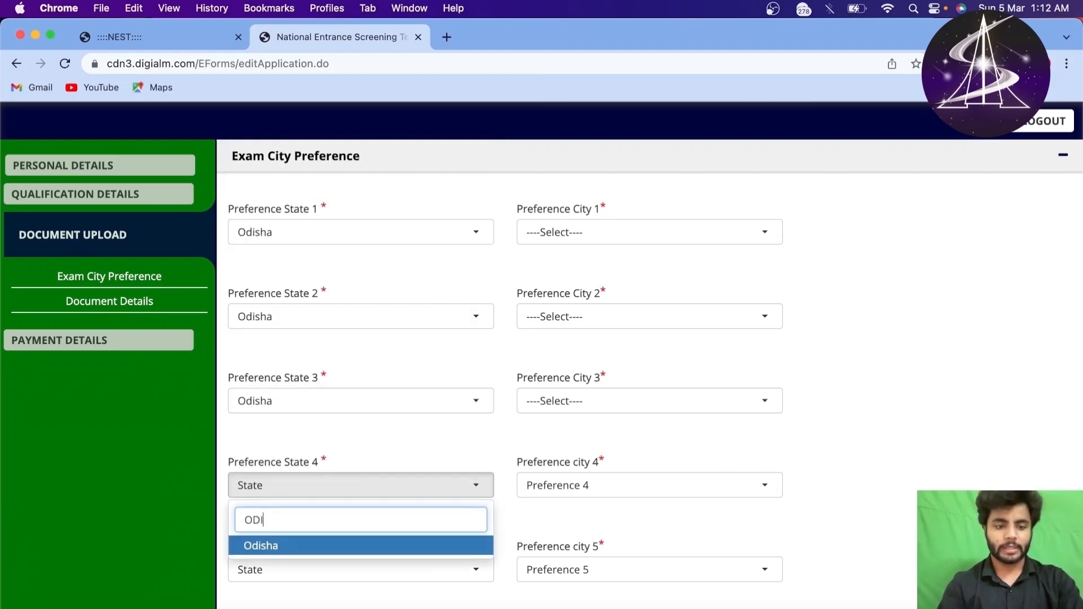
pyautogui.press('Return')
pyautogui.scroll(-3, 367, 513)
pyautogui.click(375, 479)
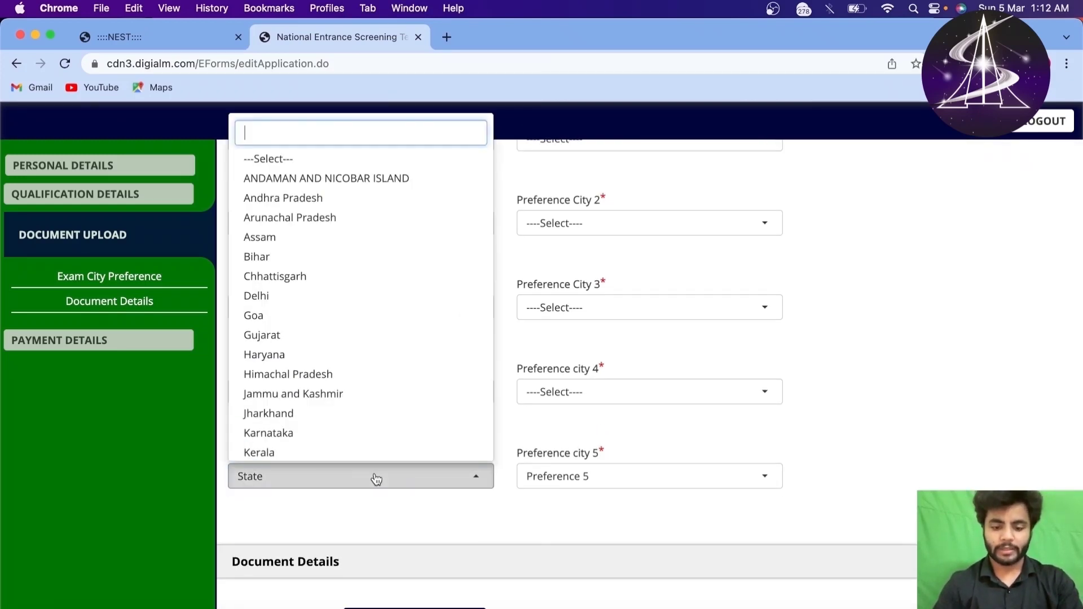
pyautogui.write('ODIH')
pyautogui.press('BackSpace')
pyautogui.press('Return')
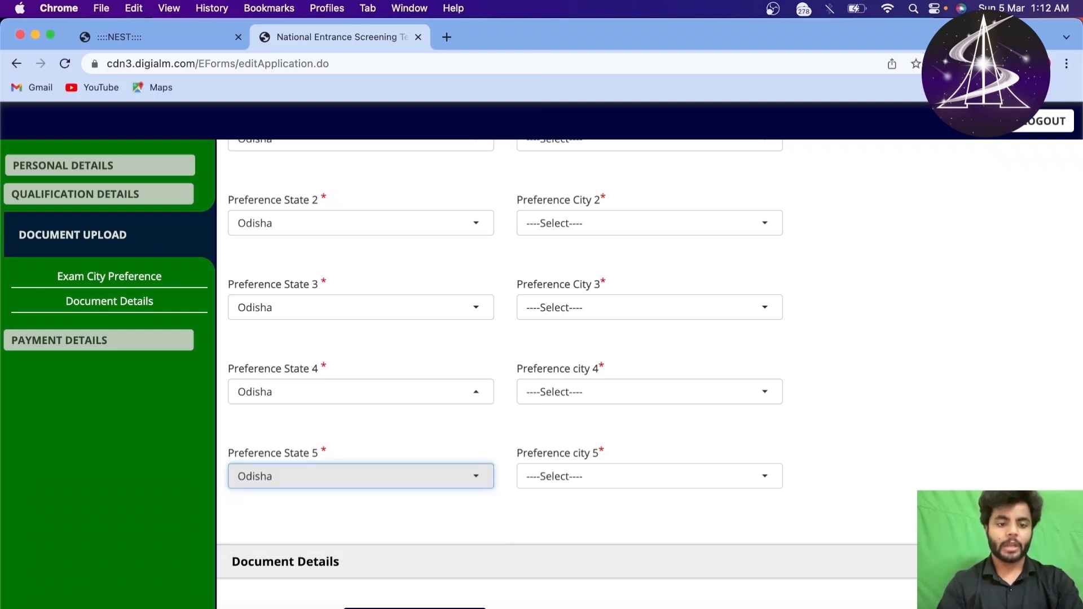
pyautogui.scroll(3, 500, 424)
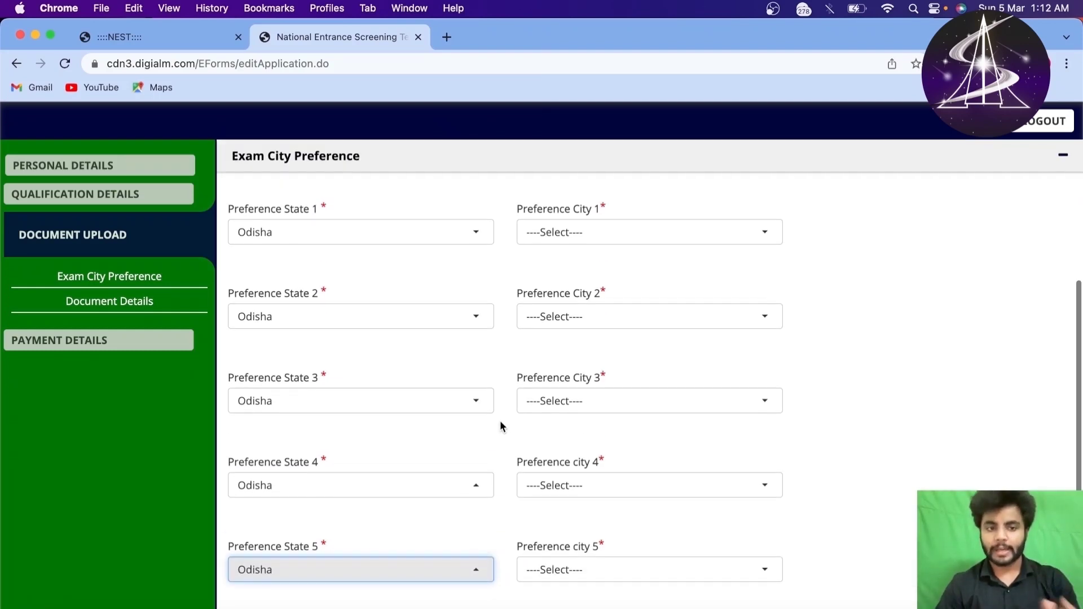
pyautogui.scroll(1, 526, 369)
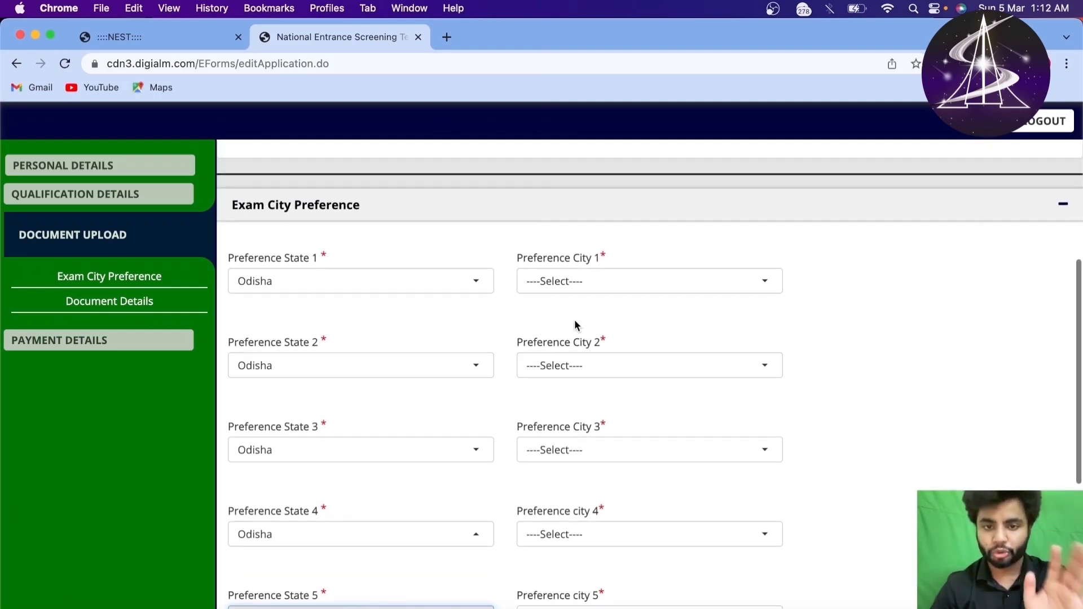
# Step: Choose Bhubaneswar and Cuttack as the first and second preference cities
pyautogui.click(574, 288)
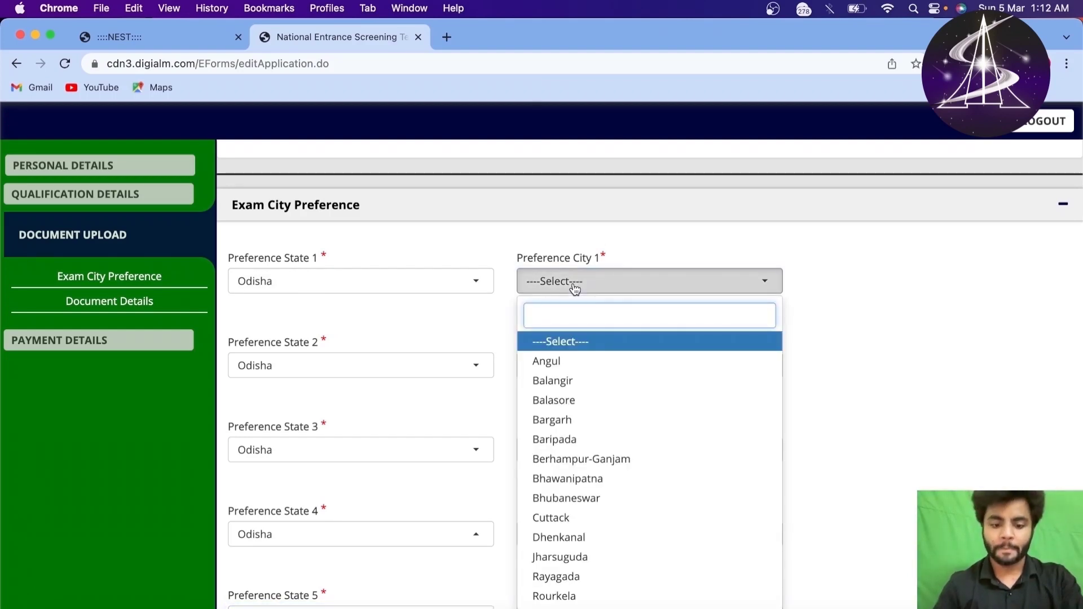
pyautogui.write('BHUBA')
pyautogui.press('Return')
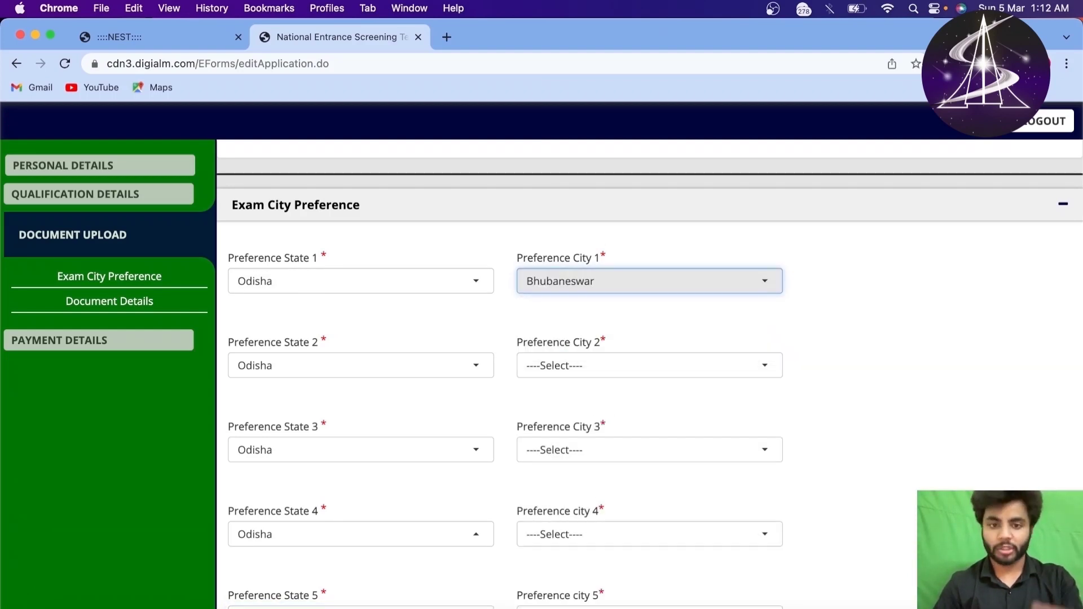
pyautogui.click(603, 373)
pyautogui.write('CUT')
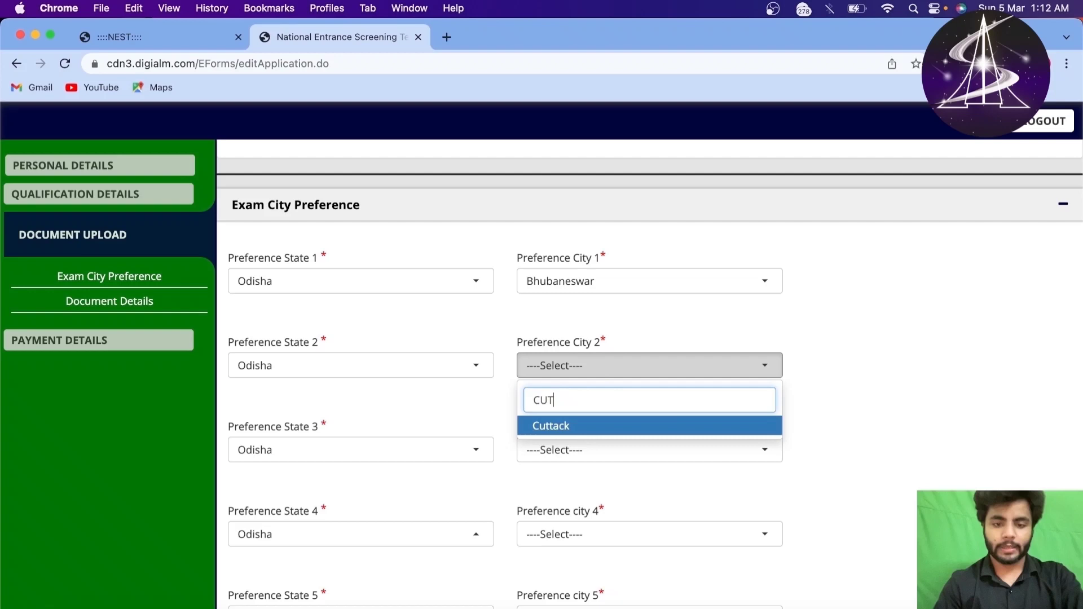
pyautogui.press('Return')
# Step: Choose Angul, Dhenkanal and Balasore as preference cities 3, 4 and 5
pyautogui.scroll(-2, 615, 388)
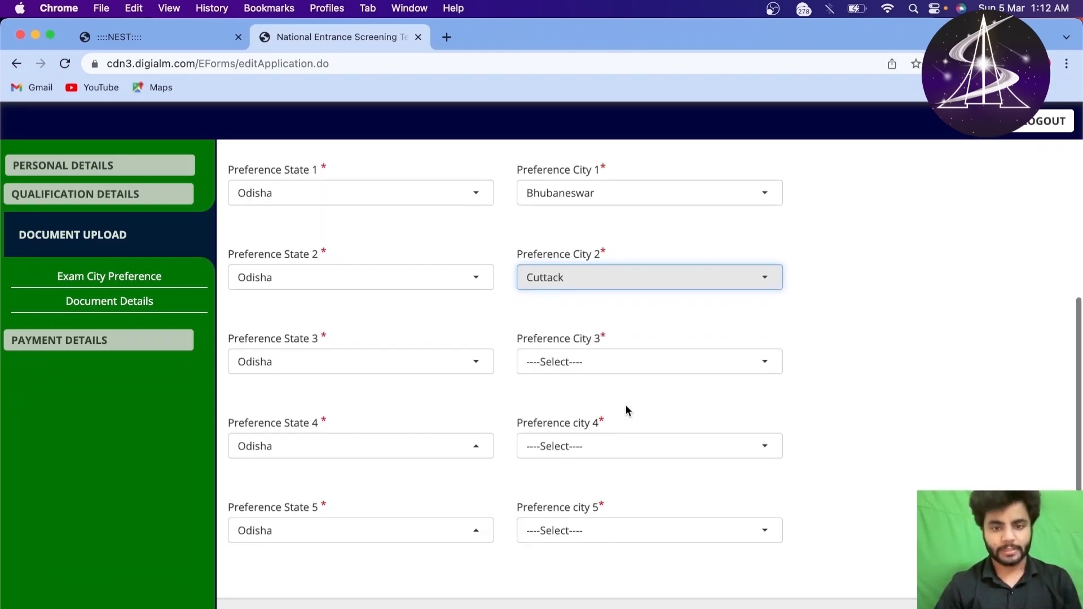
pyautogui.click(628, 359)
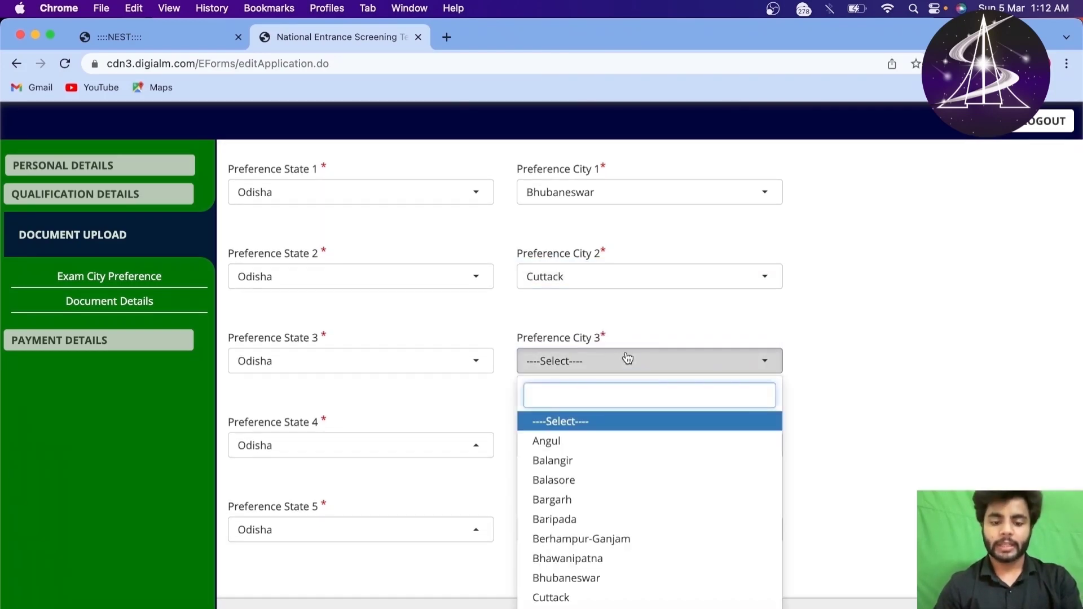
pyautogui.click(565, 442)
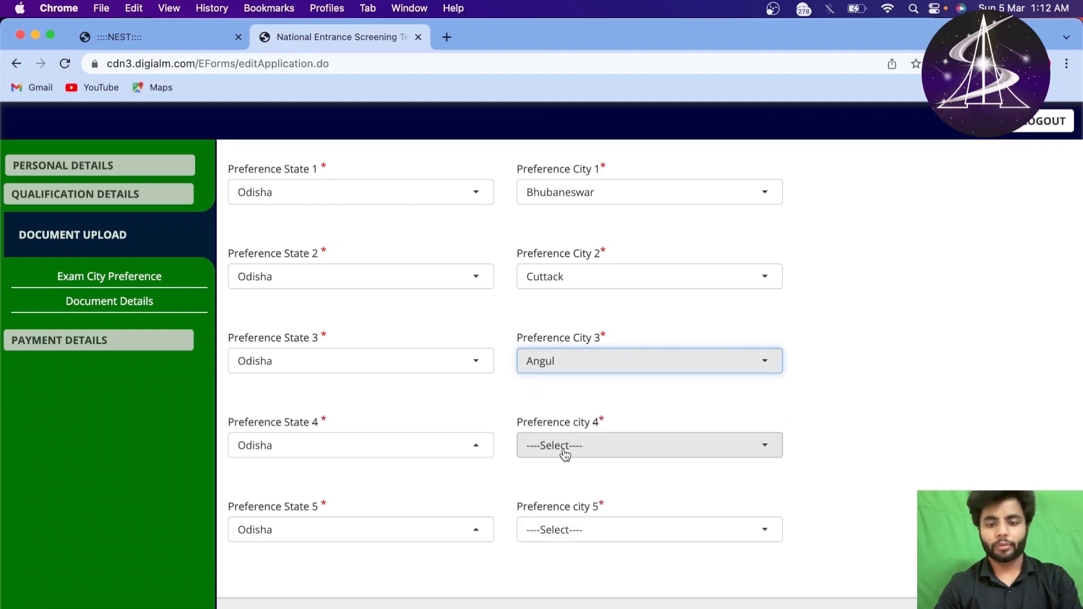
pyautogui.click(564, 450)
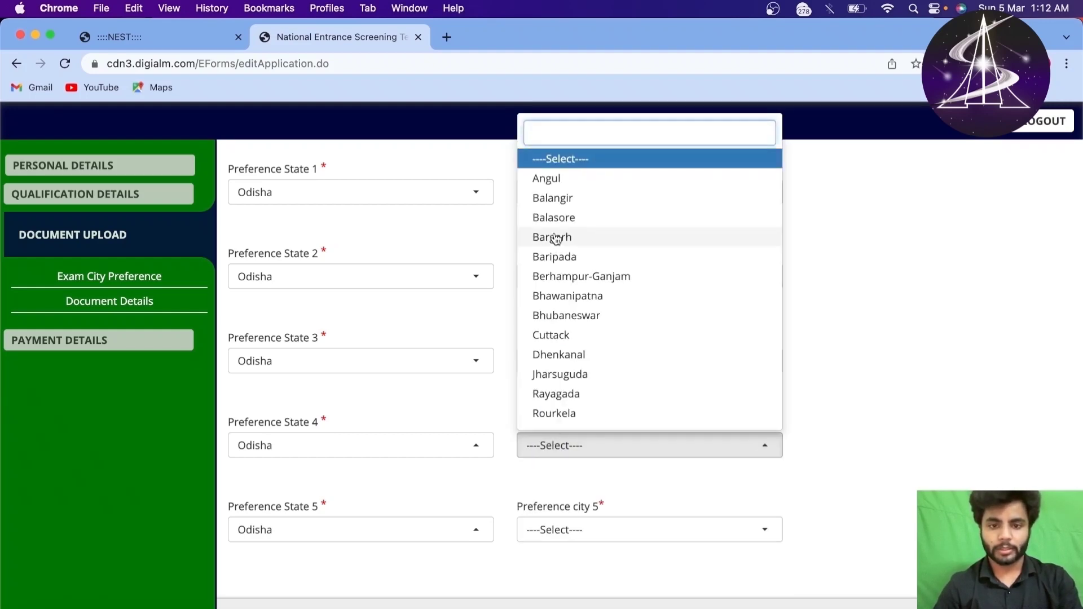
pyautogui.click(602, 360)
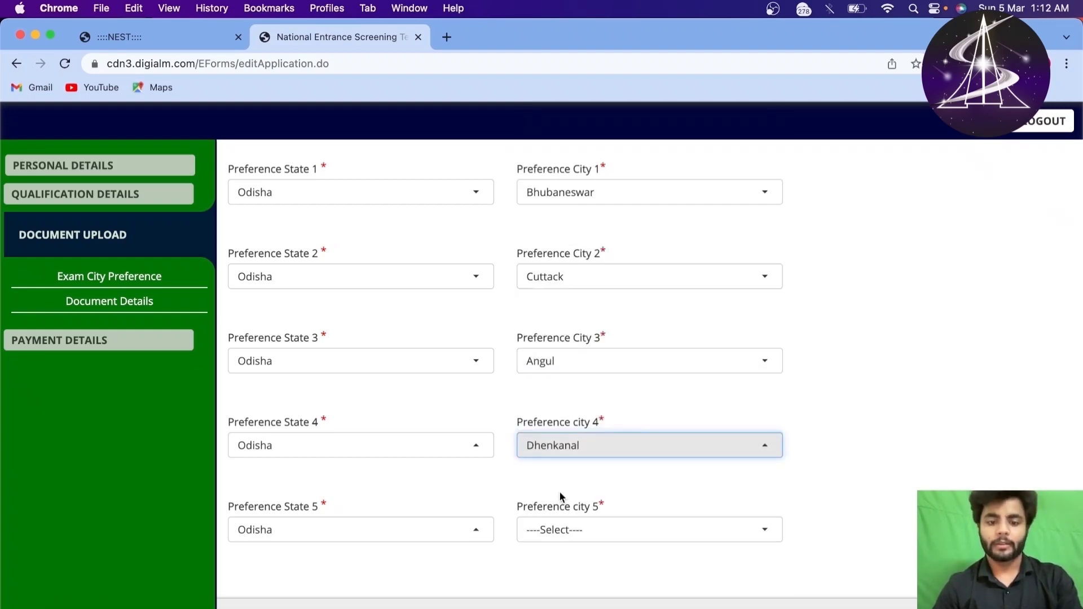
pyautogui.click(565, 533)
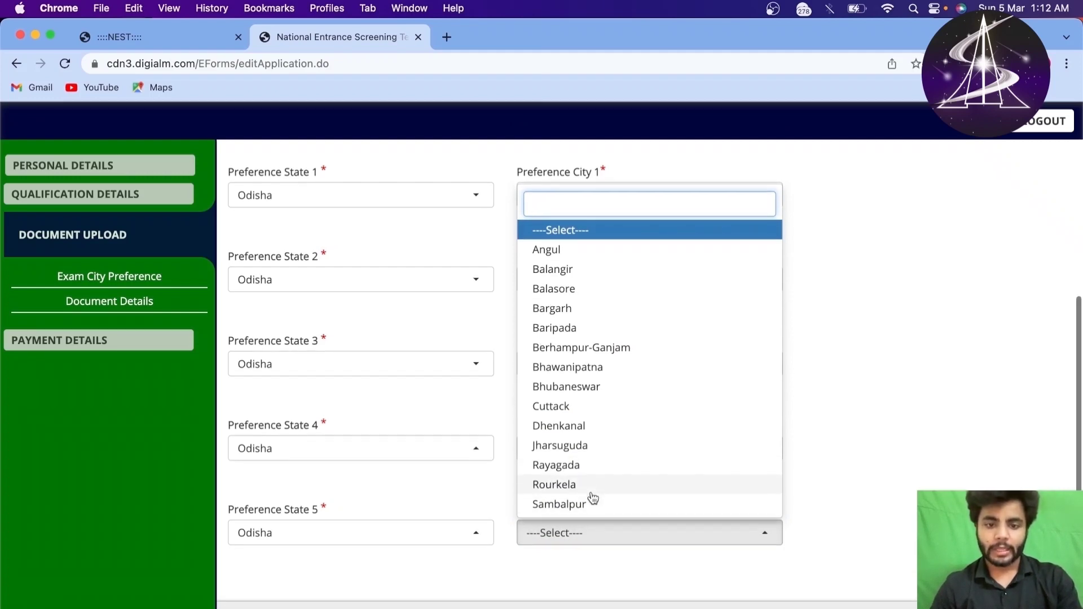
pyautogui.scroll(-1, 583, 386)
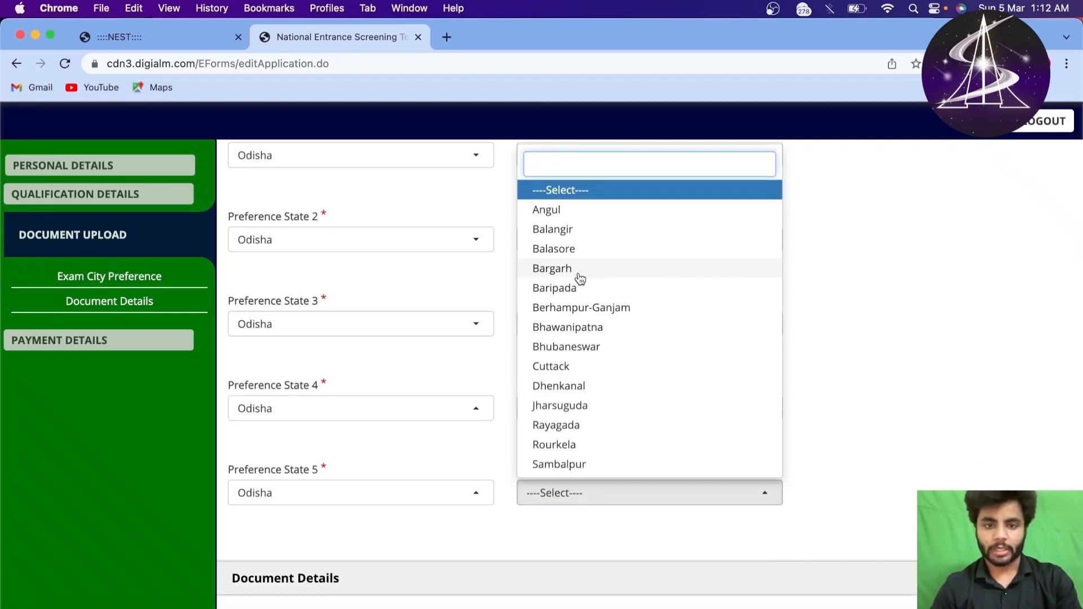
pyautogui.click(580, 249)
# Step: Review the chosen preference cities by highlighting each Preference City label
pyautogui.scroll(-5, 591, 344)
pyautogui.scroll(5, 590, 343)
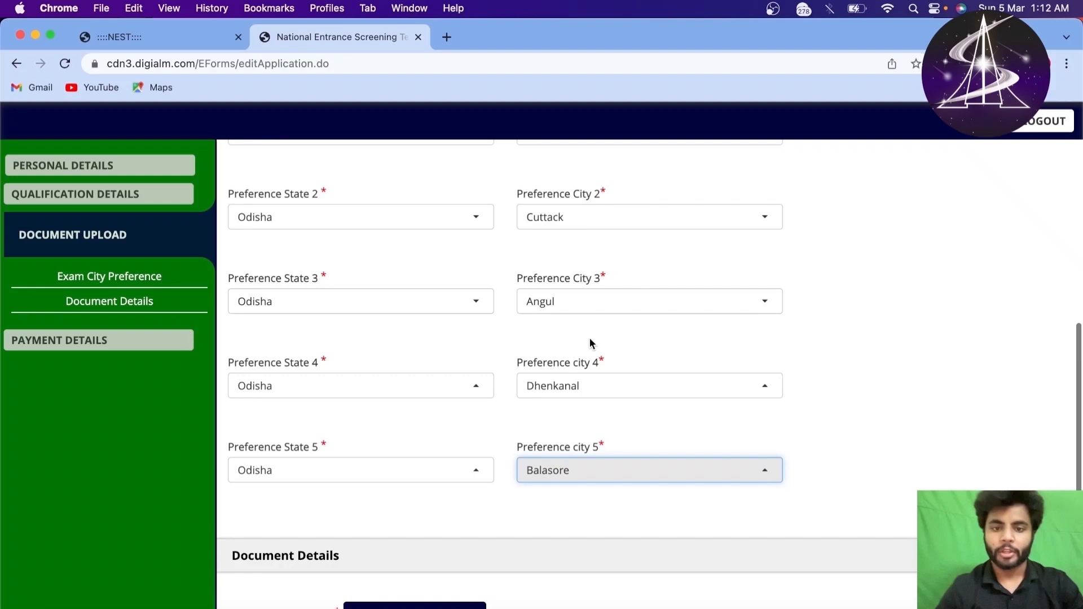
pyautogui.moveTo(502, 255); pyautogui.dragTo(621, 607)
pyautogui.scroll(-5, 756, 493)
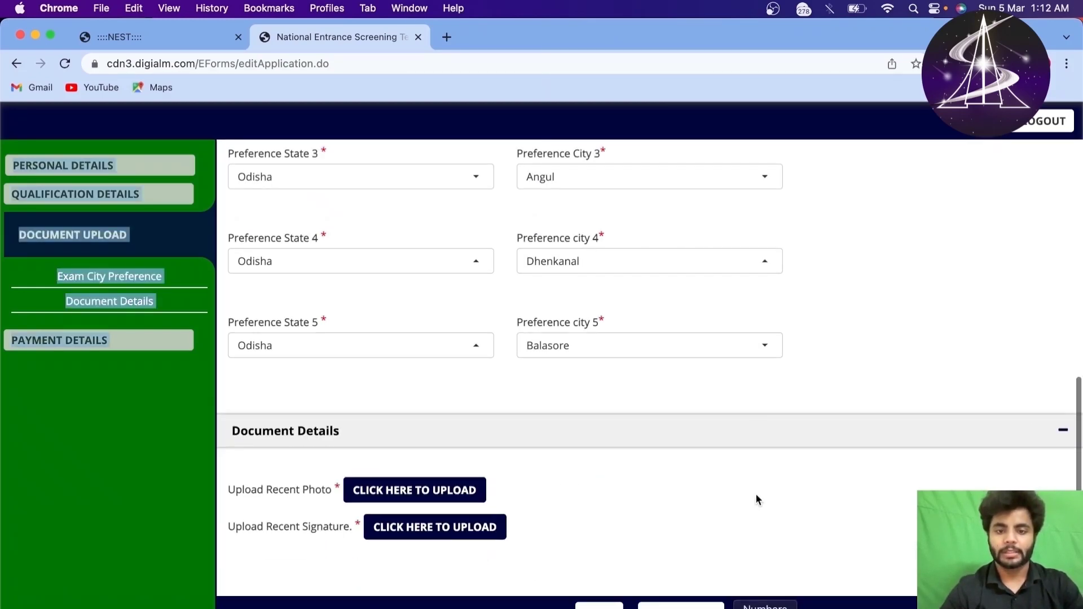
pyautogui.click(832, 371)
pyautogui.scroll(4, 832, 372)
pyautogui.scroll(1, 831, 368)
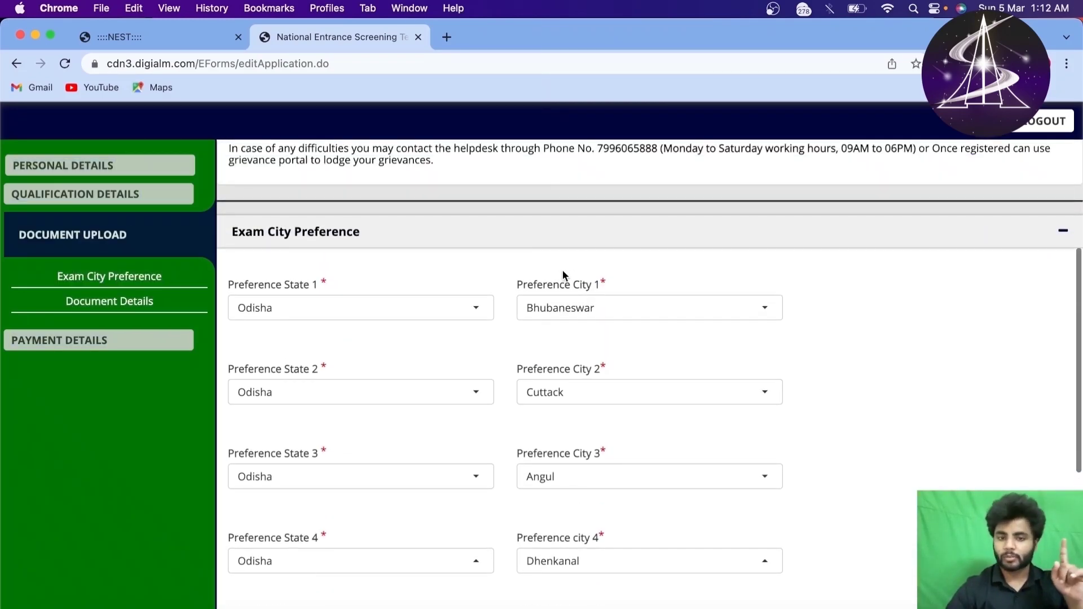
pyautogui.moveTo(558, 283); pyautogui.dragTo(604, 320)
pyautogui.click(600, 330)
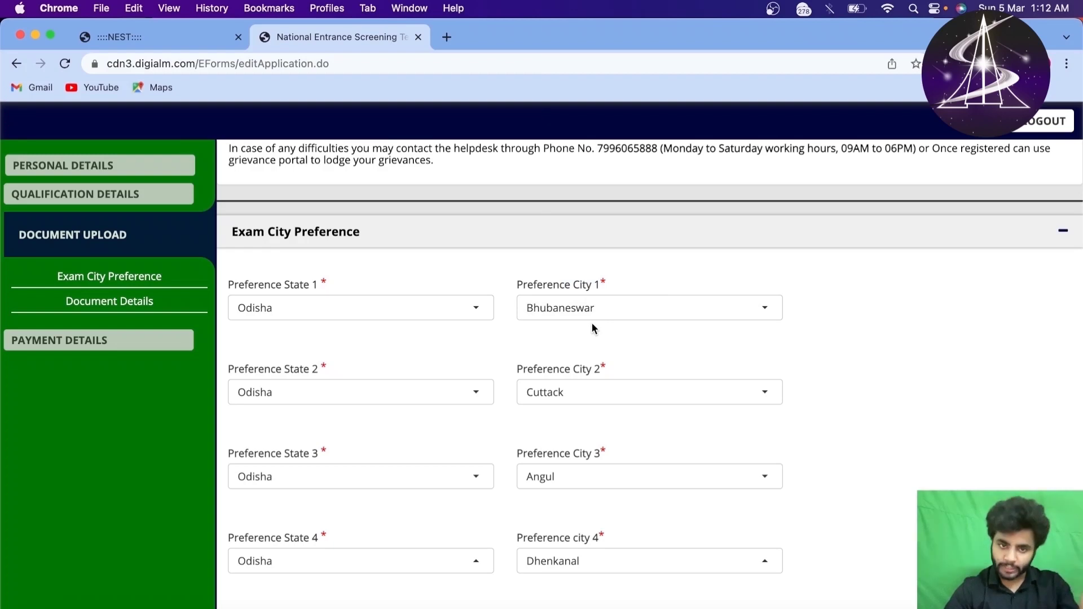
pyautogui.moveTo(515, 372); pyautogui.dragTo(598, 418)
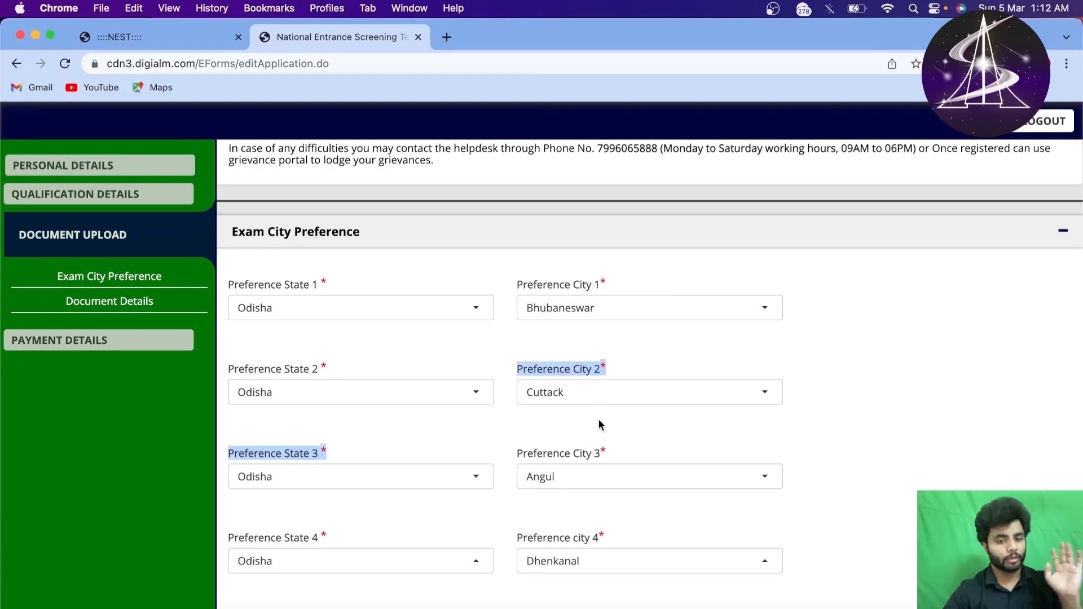
pyautogui.click(598, 419)
pyautogui.scroll(-2, 598, 418)
pyautogui.moveTo(516, 354); pyautogui.dragTo(606, 487)
pyautogui.rightClick(545, 387)
pyautogui.click(495, 398)
pyautogui.click(512, 496)
pyautogui.scroll(-2, 513, 496)
pyautogui.scroll(4, 606, 486)
pyautogui.click(932, 297)
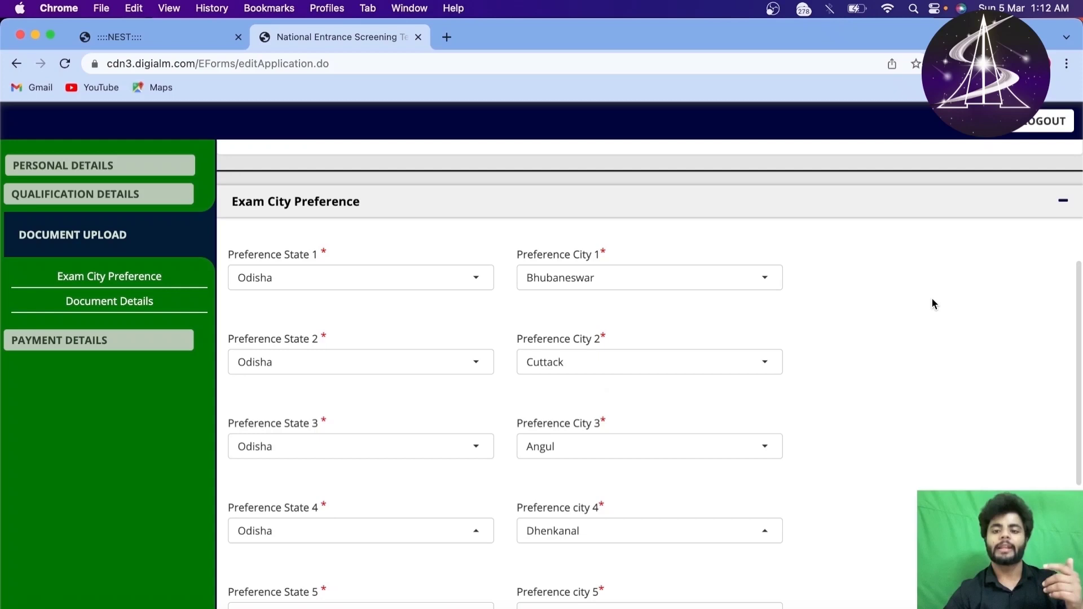
pyautogui.moveTo(491, 249); pyautogui.dragTo(602, 361)
pyautogui.click(922, 357)
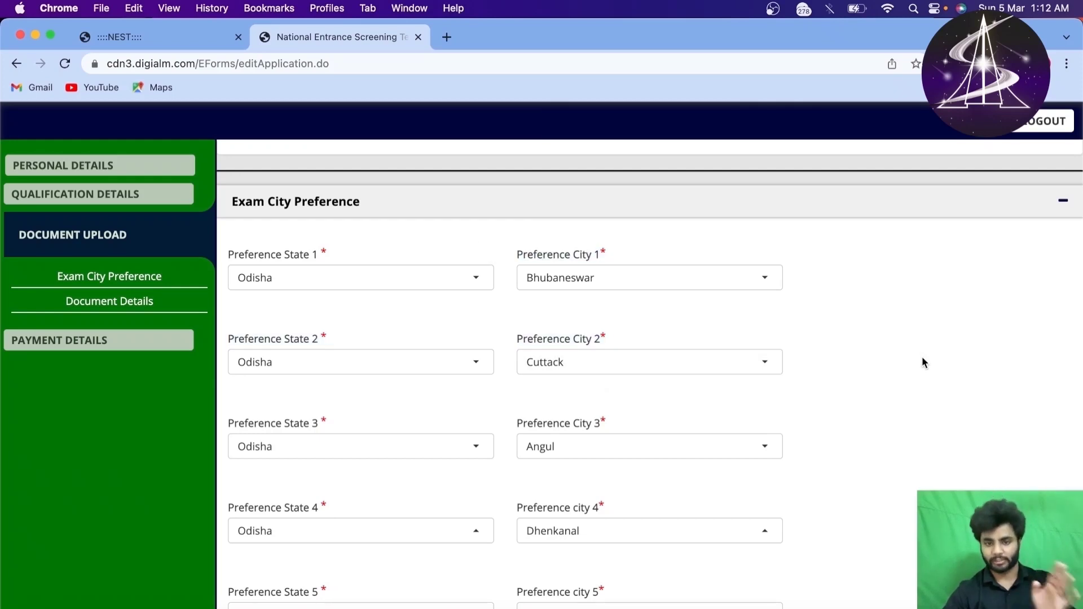
pyautogui.scroll(-10, 922, 356)
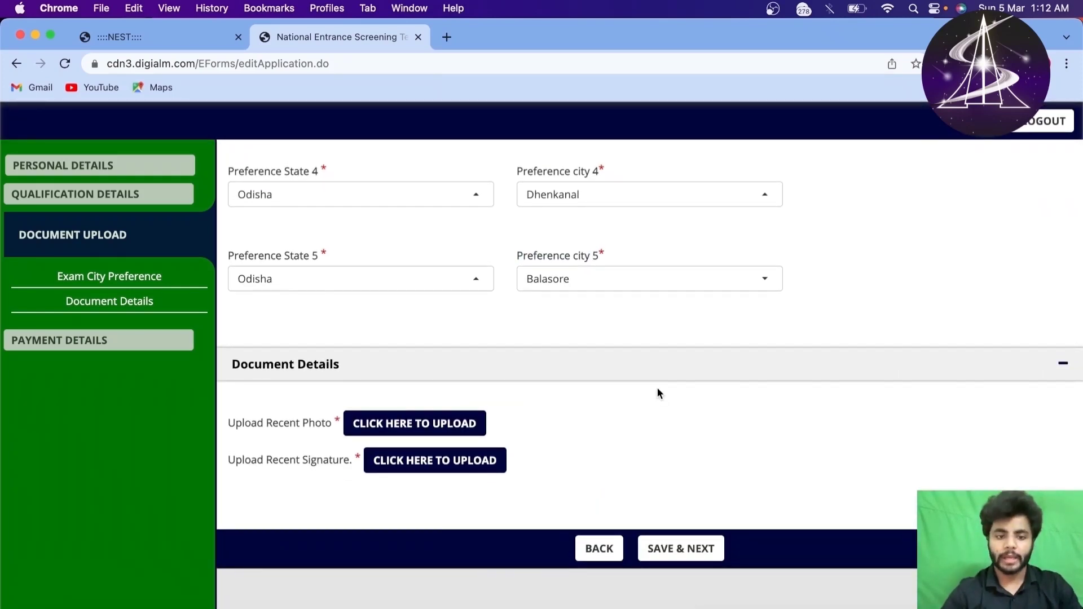
pyautogui.scroll(1, 655, 391)
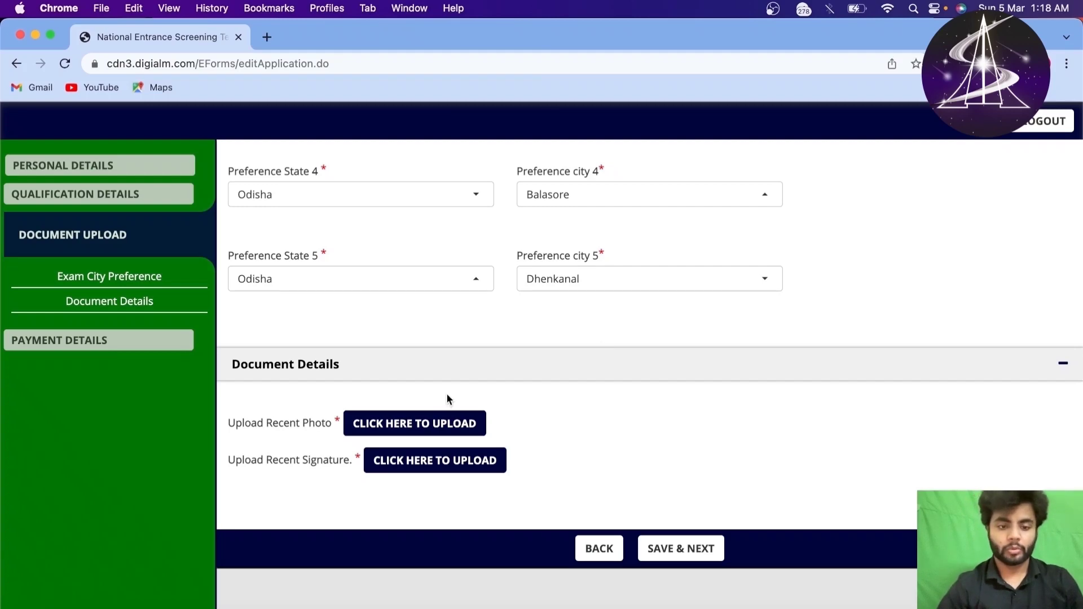
# Step: Upload the passport-size photo JPG from the photos folder into the photograph slot
pyautogui.click(447, 423)
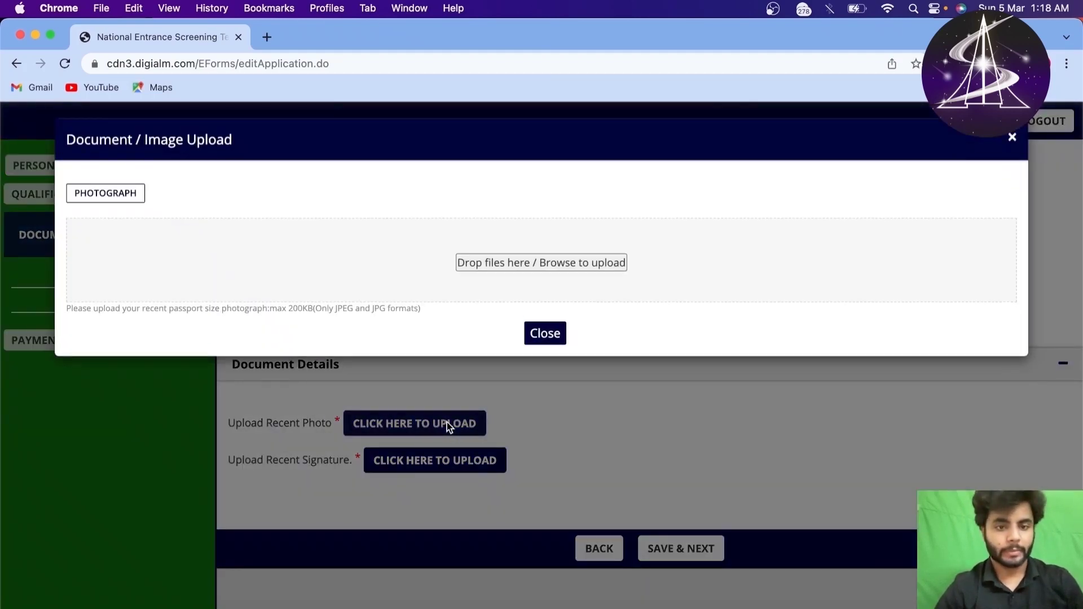
pyautogui.click(525, 281)
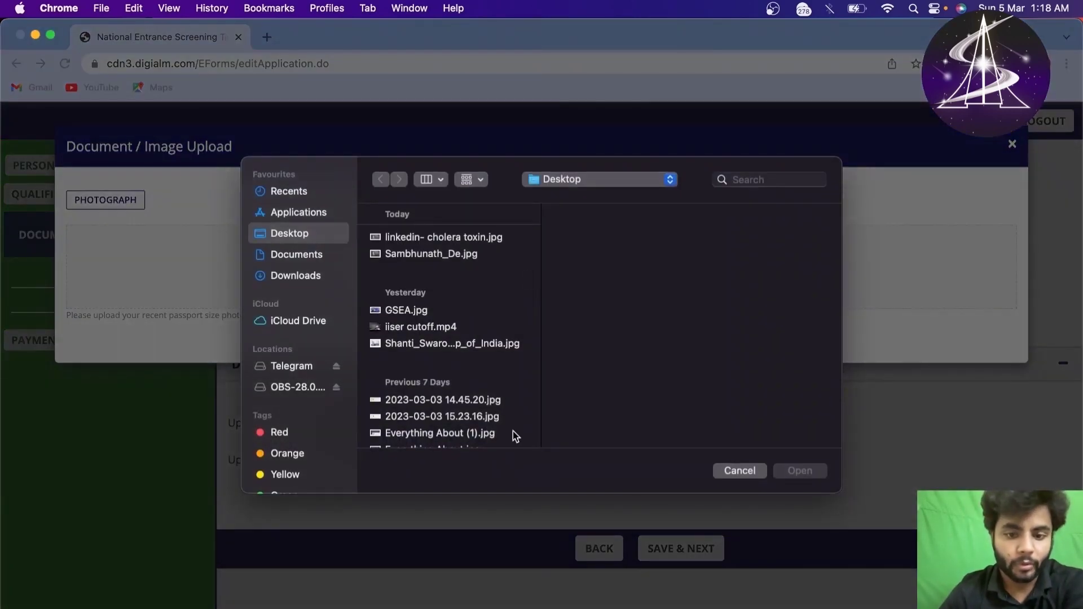
pyautogui.click(737, 471)
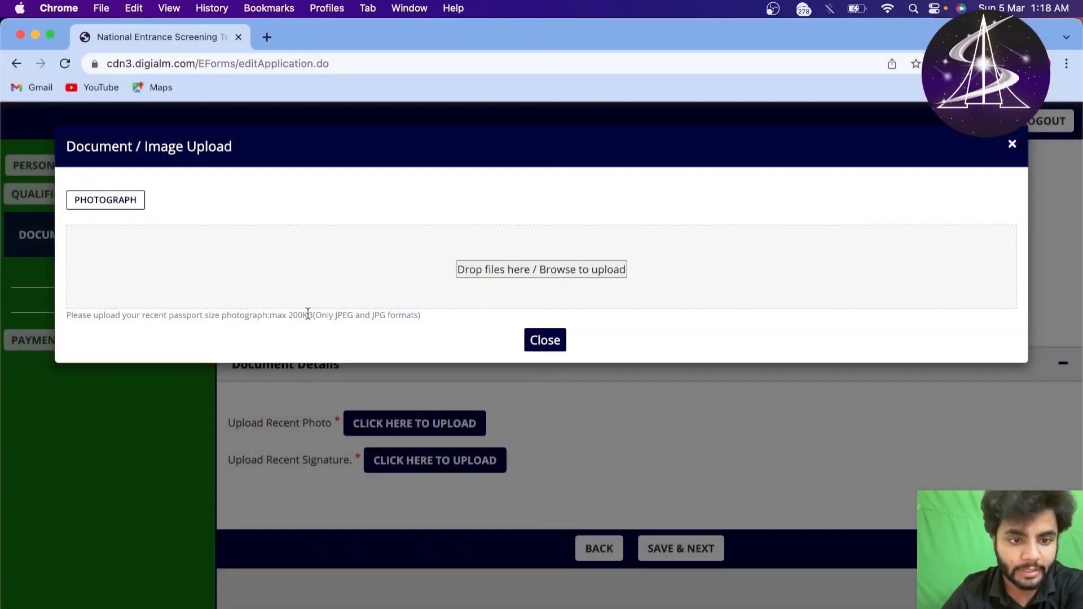
pyautogui.moveTo(288, 314); pyautogui.dragTo(428, 319)
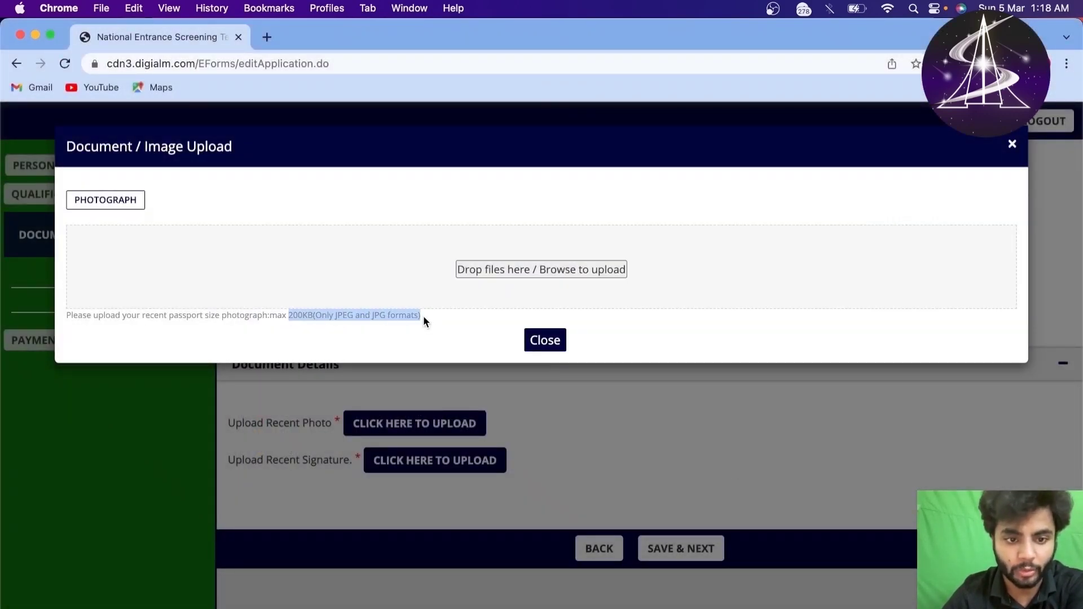
pyautogui.click(423, 316)
pyautogui.click(503, 266)
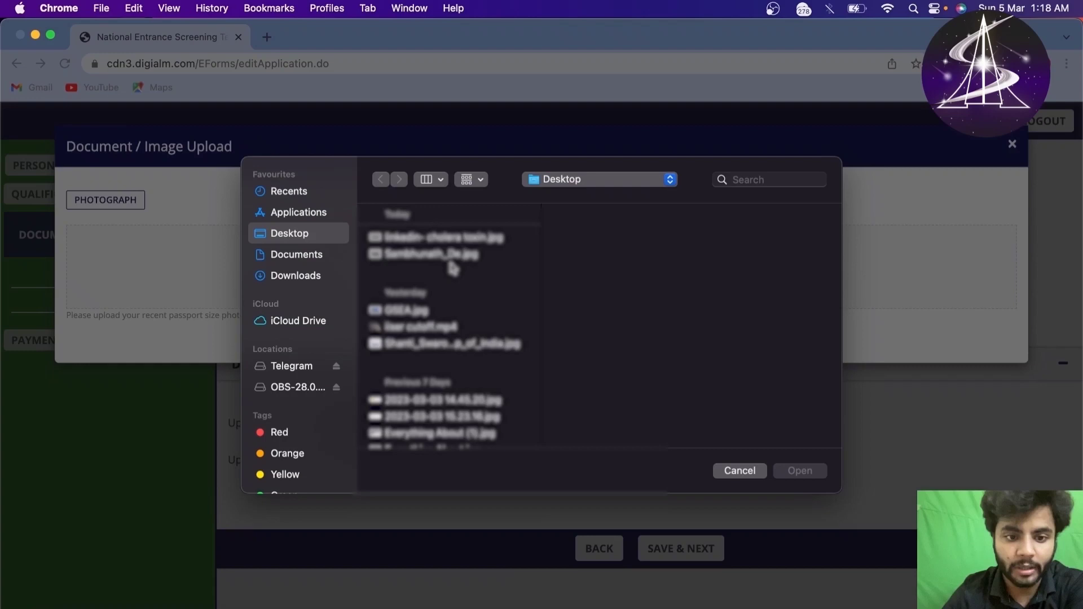
pyautogui.scroll(-3, 453, 268)
pyautogui.scroll(-2, 453, 268)
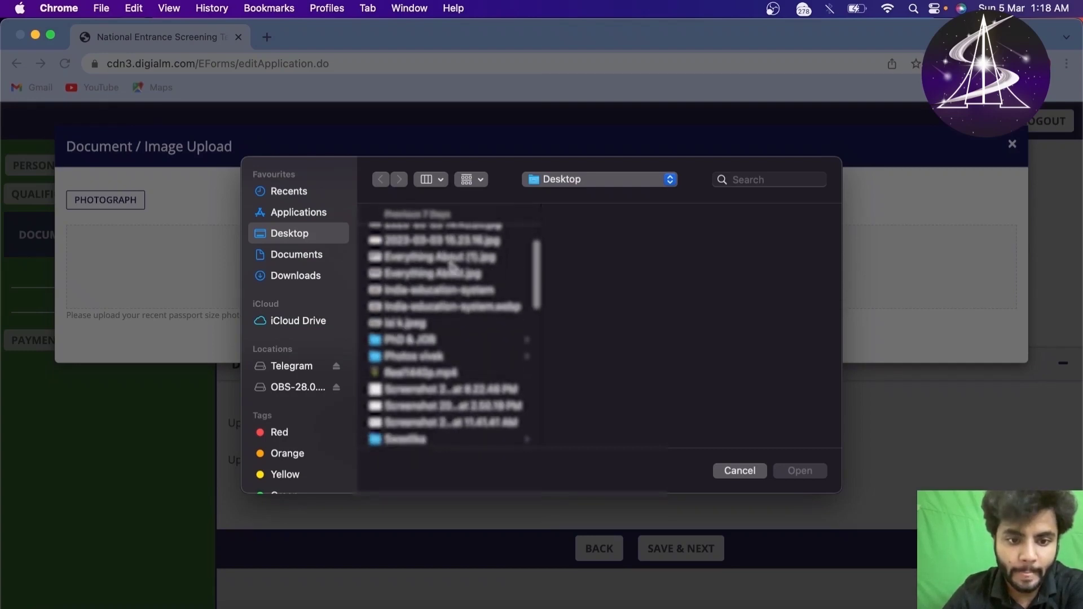
pyautogui.click(438, 347)
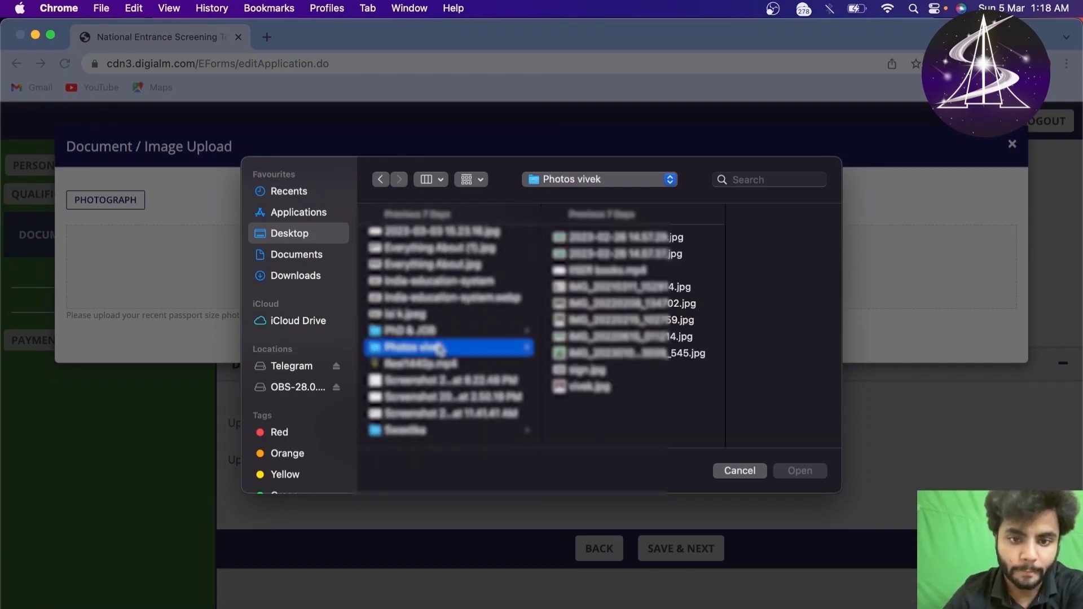
pyautogui.click(592, 386)
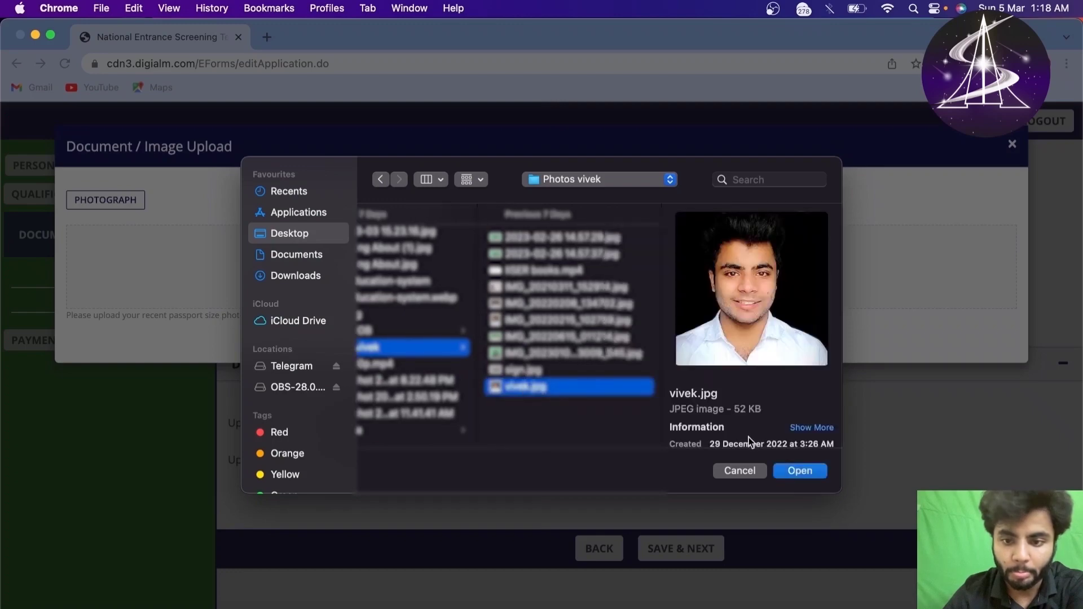
pyautogui.click(793, 464)
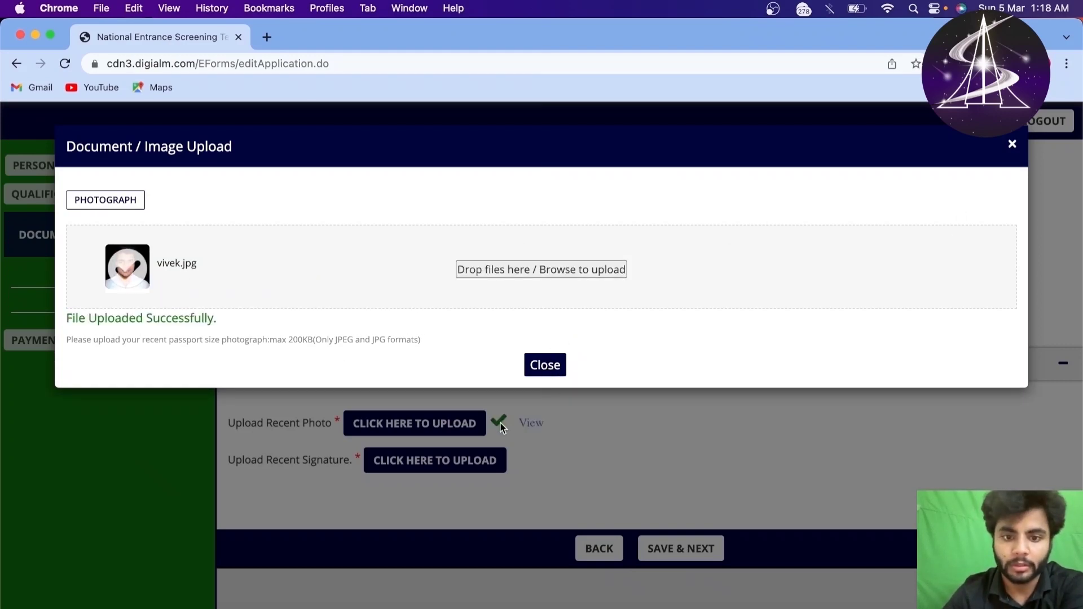
pyautogui.click(542, 366)
# Step: Preview the uploaded photograph twice to confirm it looks right
pyautogui.click(537, 428)
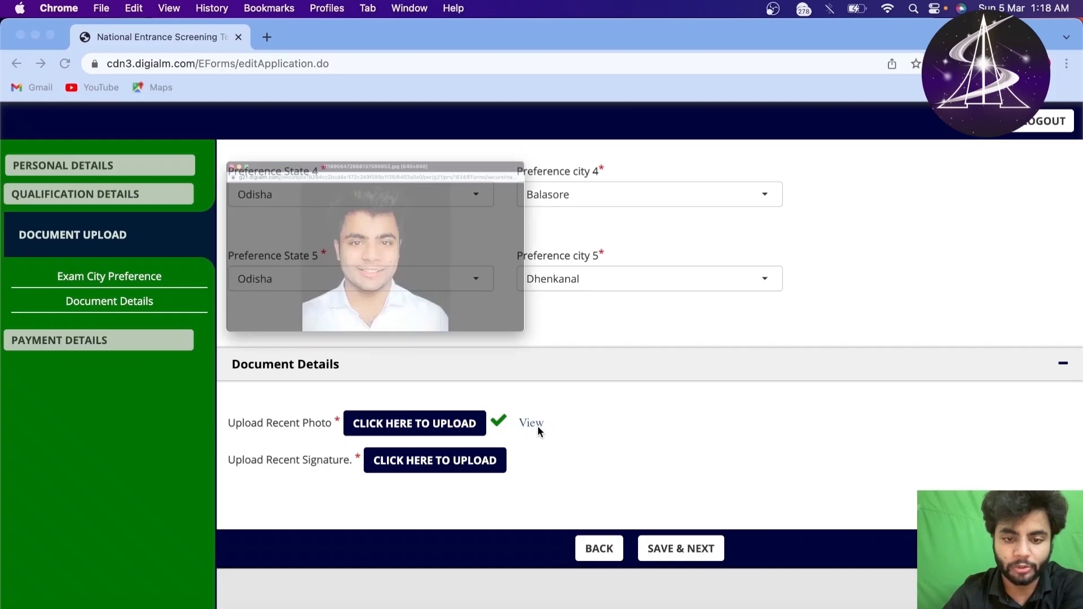
pyautogui.click(86, 85)
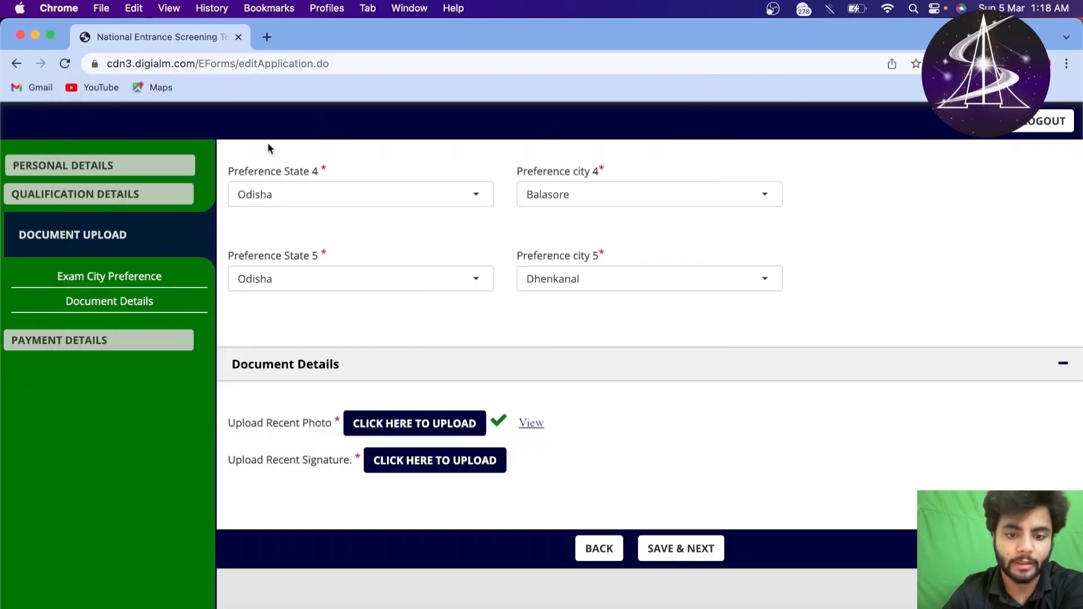
pyautogui.click(533, 425)
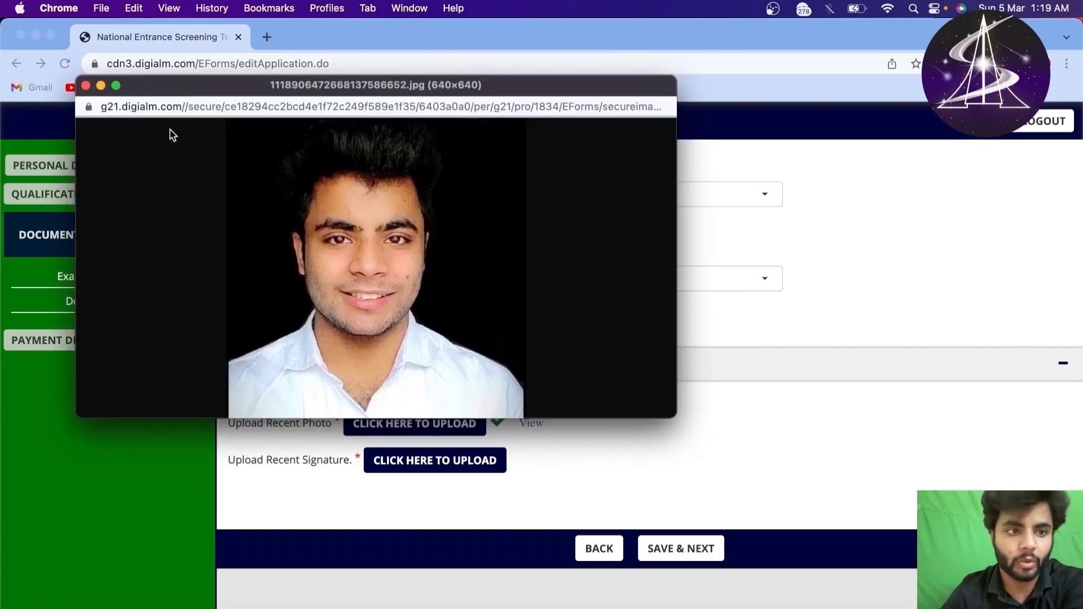
pyautogui.click(85, 85)
# Step: Upload sign.jpg from the Desktop's Photos vivek folder as the signature, then preview it
pyautogui.click(431, 468)
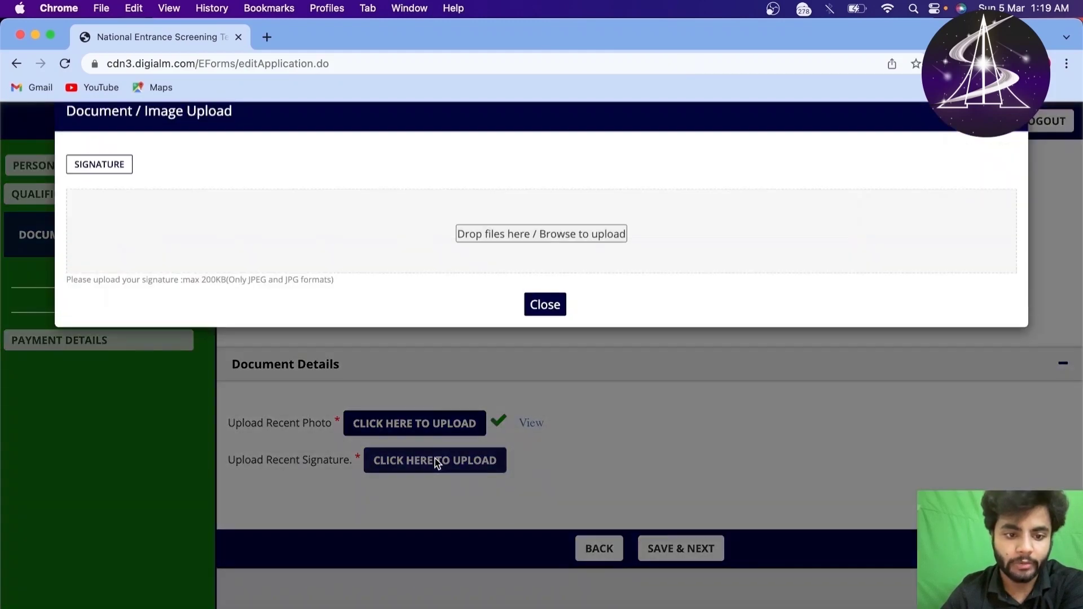
pyautogui.click(492, 280)
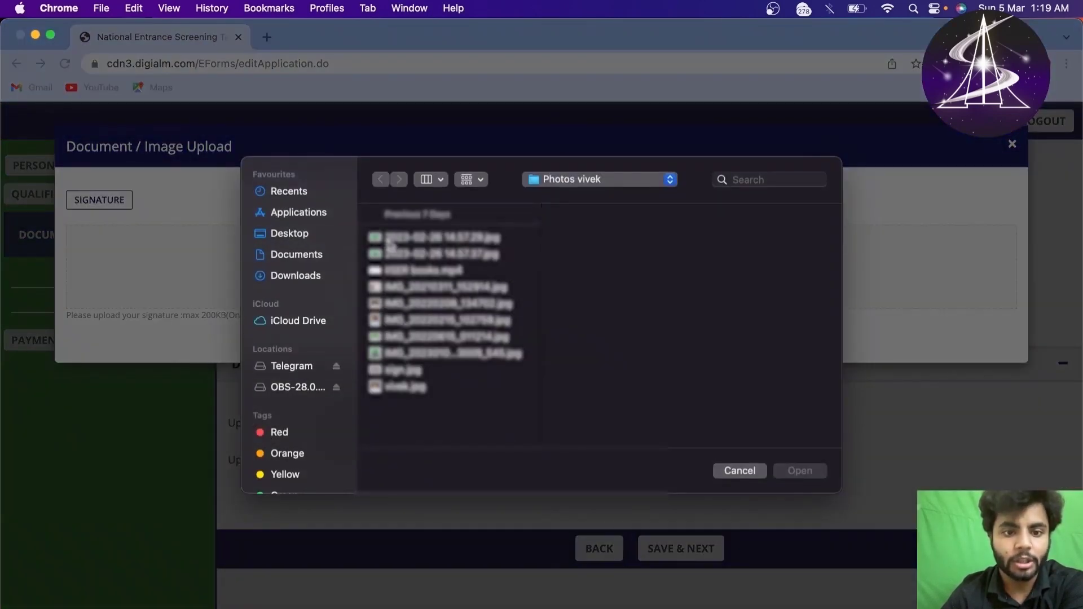
pyautogui.click(284, 233)
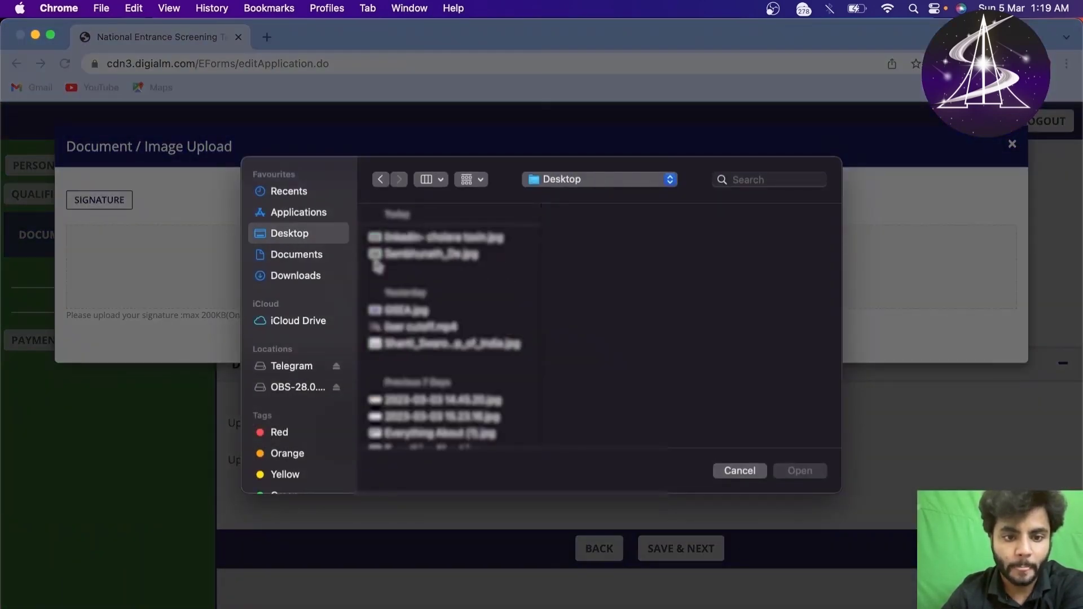
pyautogui.scroll(-5, 429, 400)
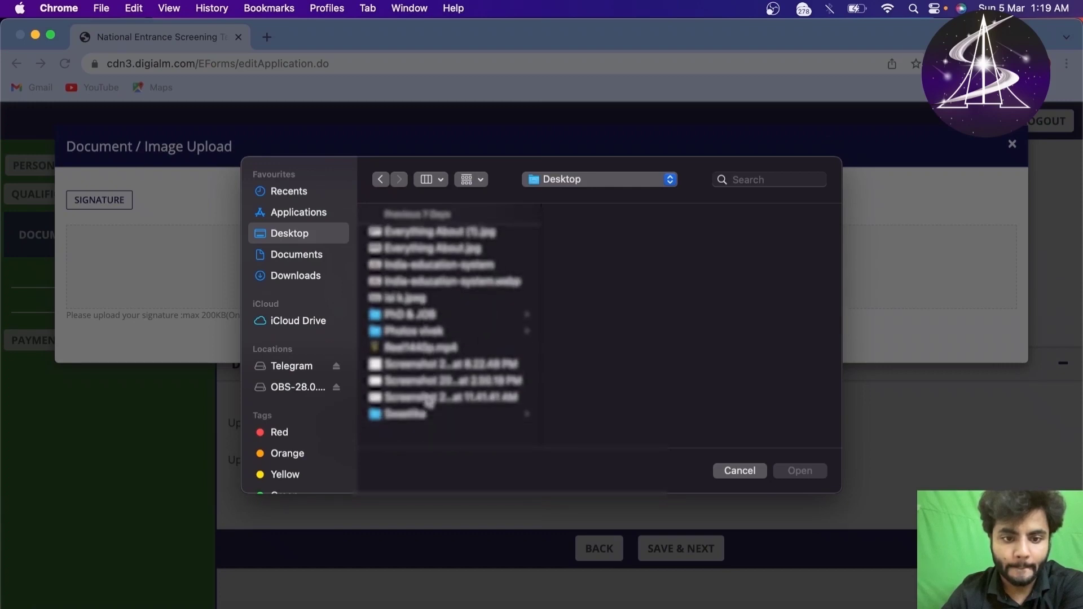
pyautogui.click(448, 324)
pyautogui.click(610, 371)
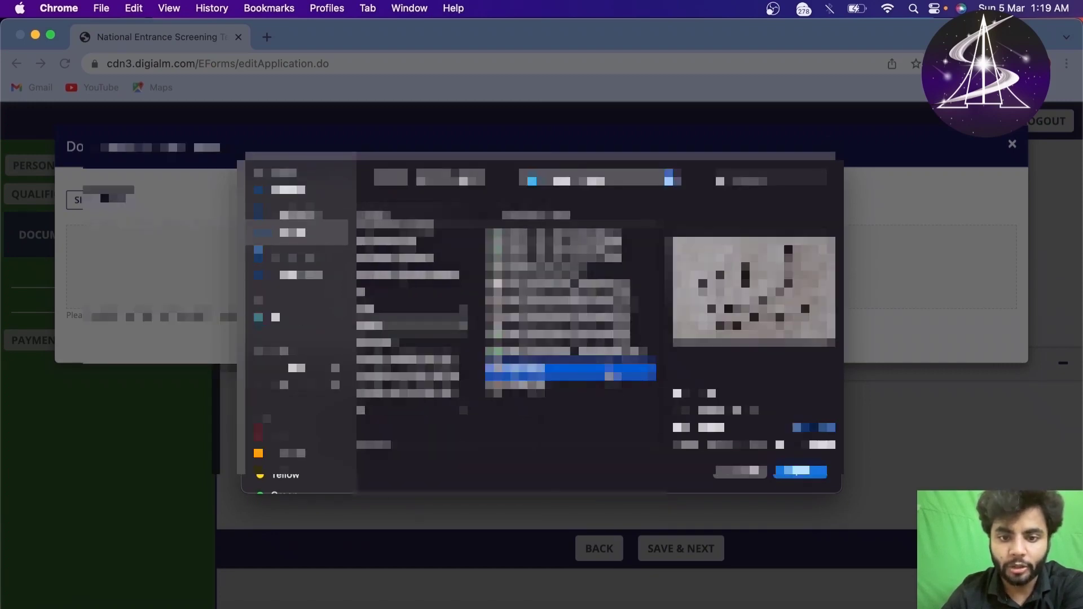
pyautogui.click(800, 471)
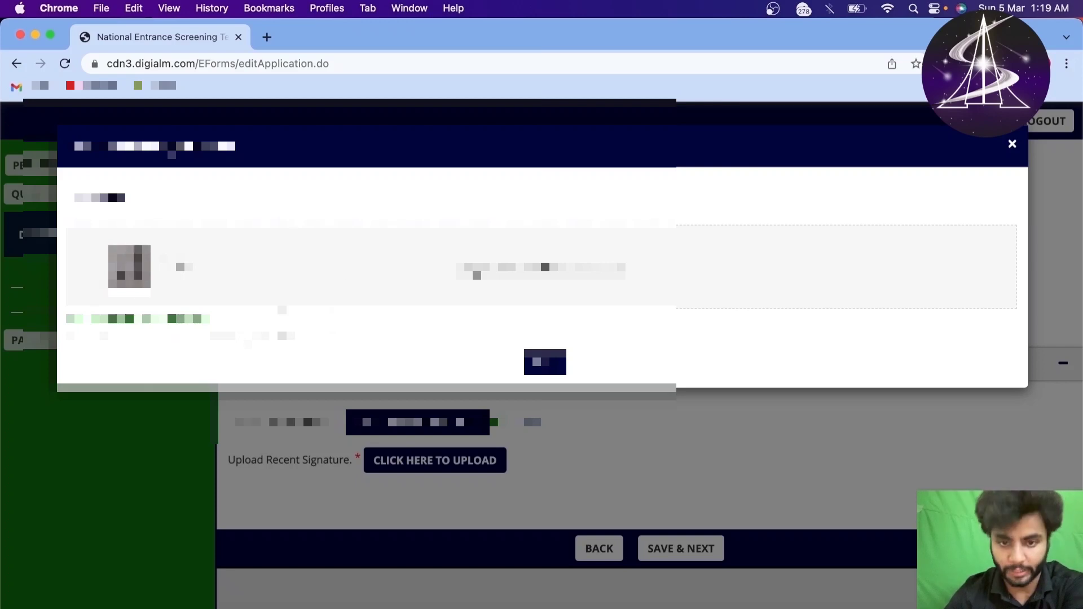
pyautogui.click(539, 361)
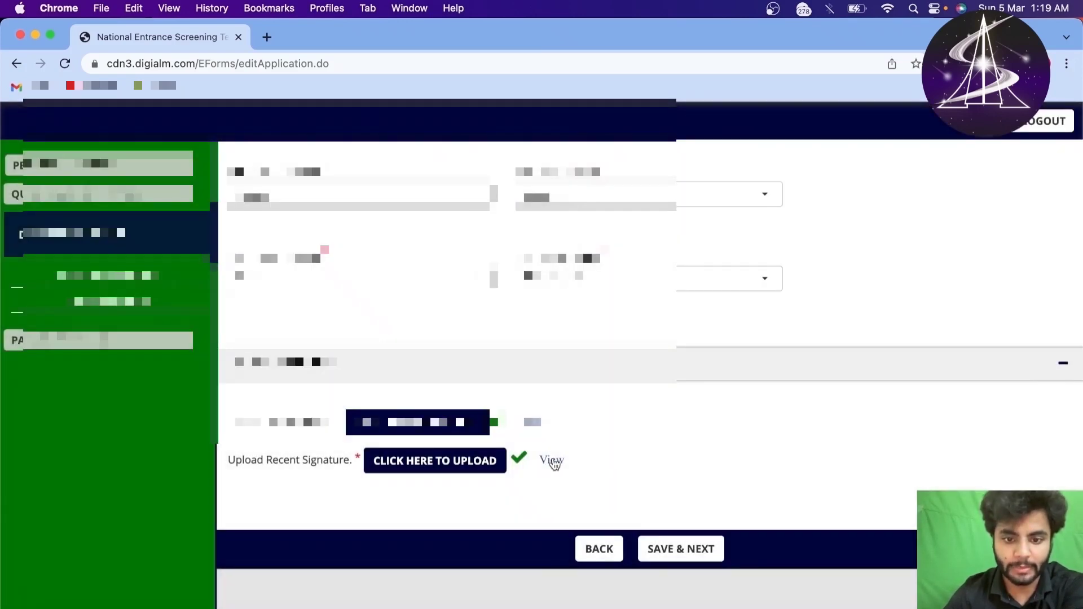
pyautogui.click(551, 459)
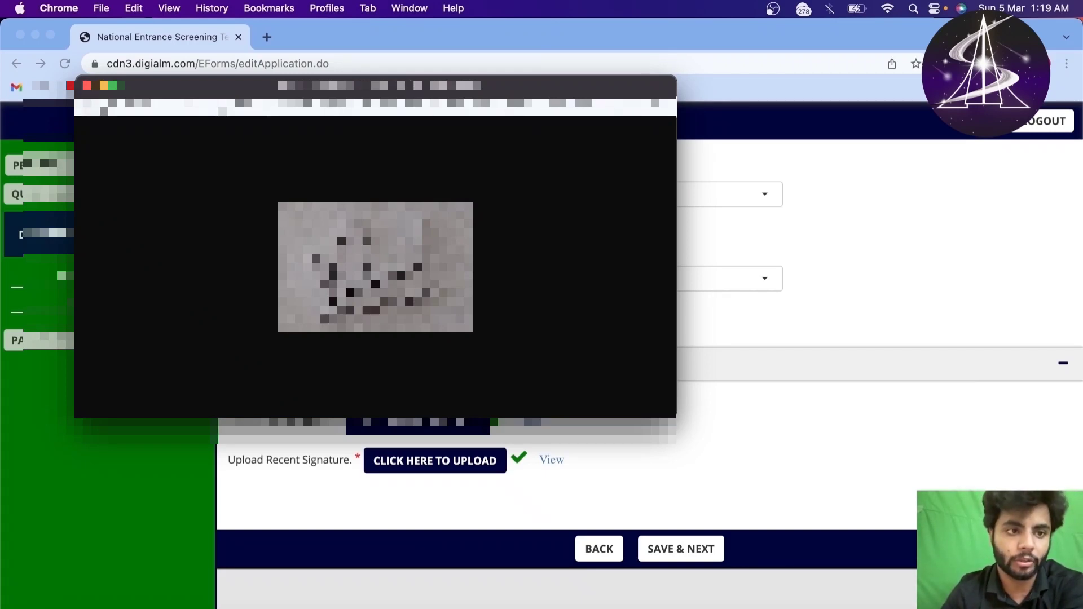
pyautogui.click(88, 85)
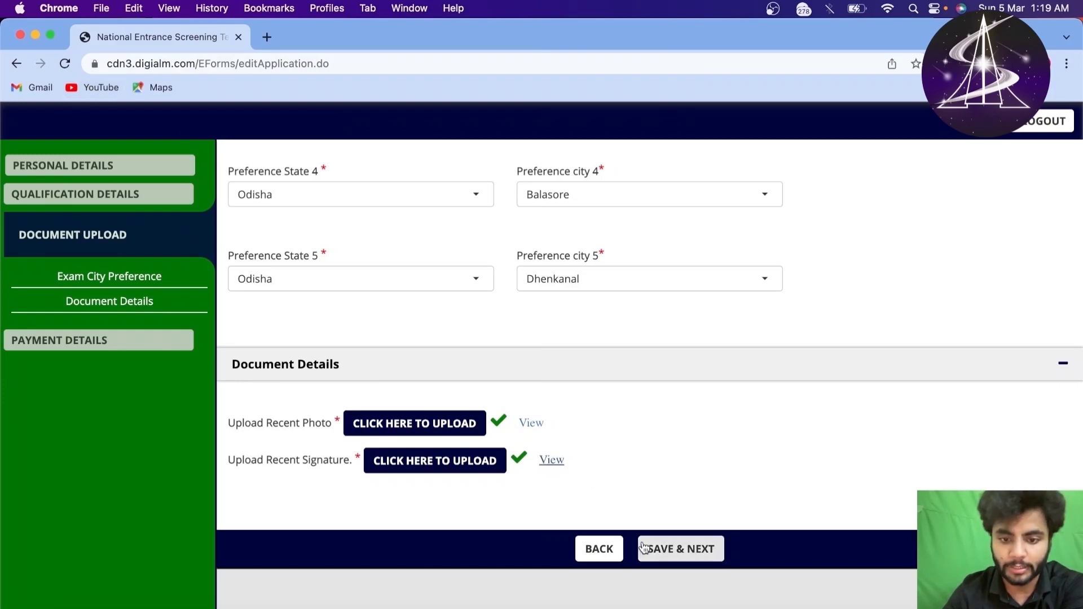
# Step: Save the documents and check the 1200 total fee on the payment page
pyautogui.click(668, 555)
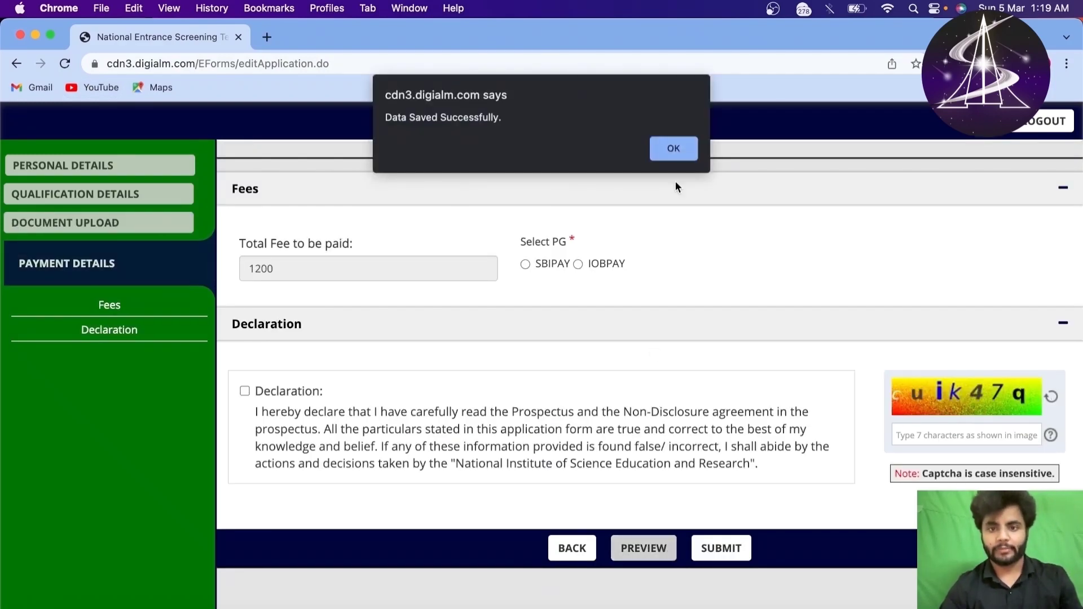
pyautogui.click(675, 147)
pyautogui.doubleClick(320, 267)
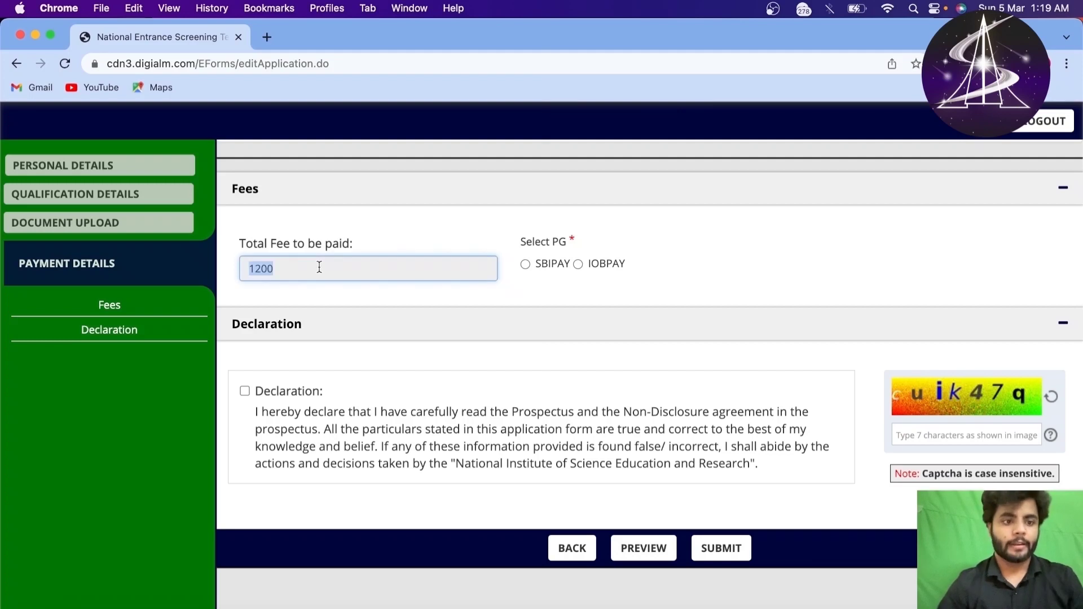
pyautogui.click(374, 224)
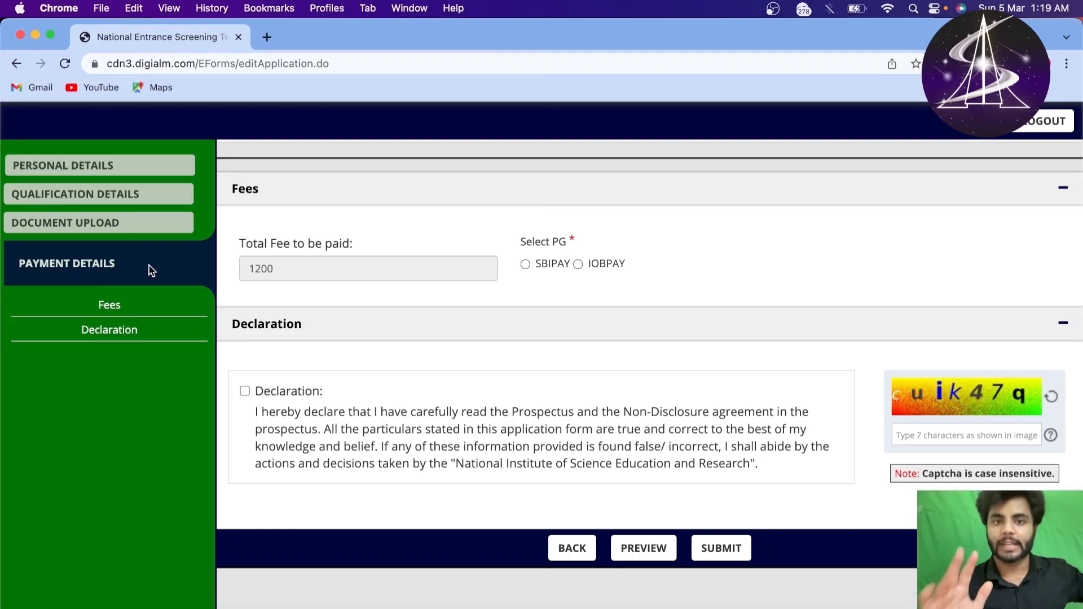
pyautogui.doubleClick(330, 264)
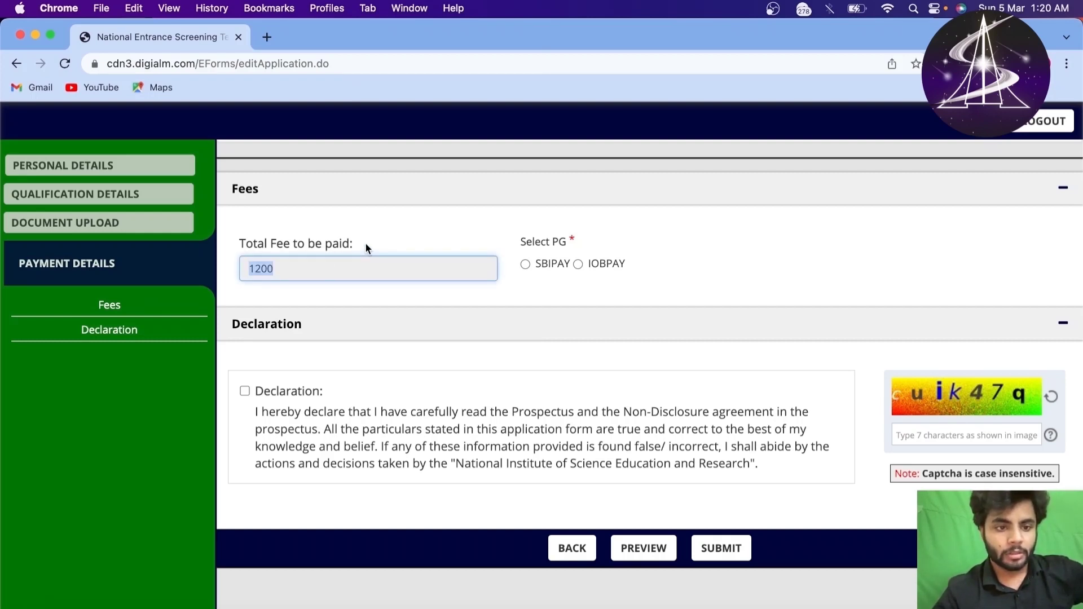
pyautogui.doubleClick(351, 269)
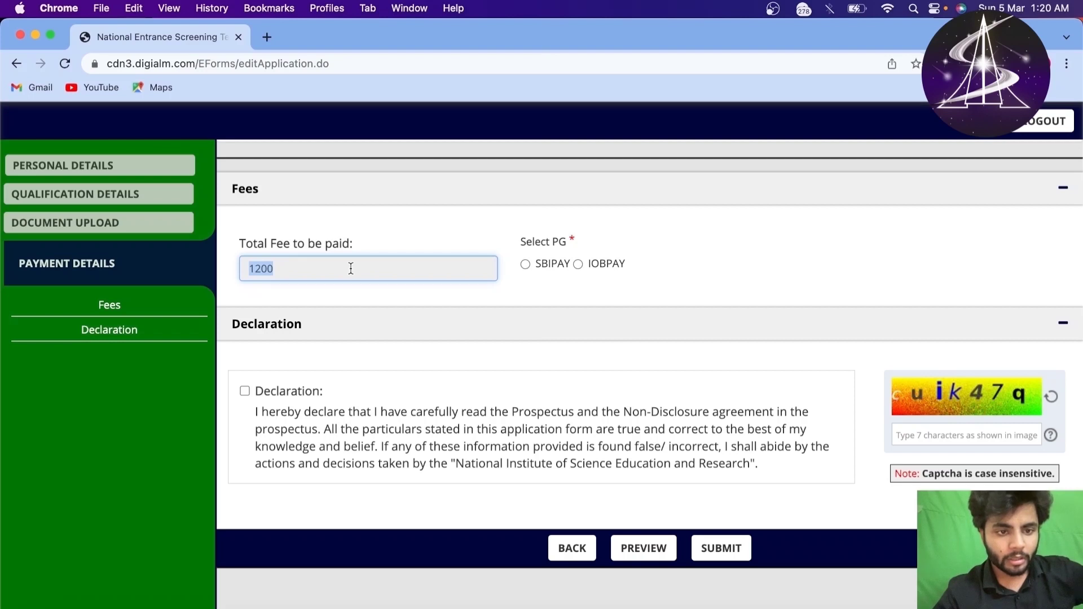
pyautogui.click(367, 260)
pyautogui.doubleClick(342, 259)
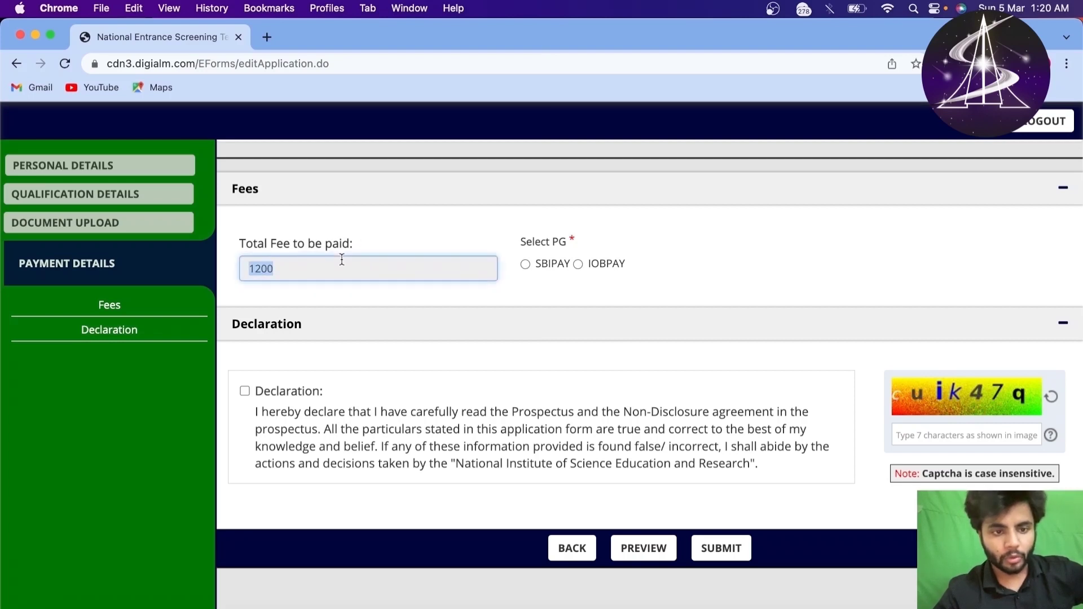
pyautogui.click(365, 259)
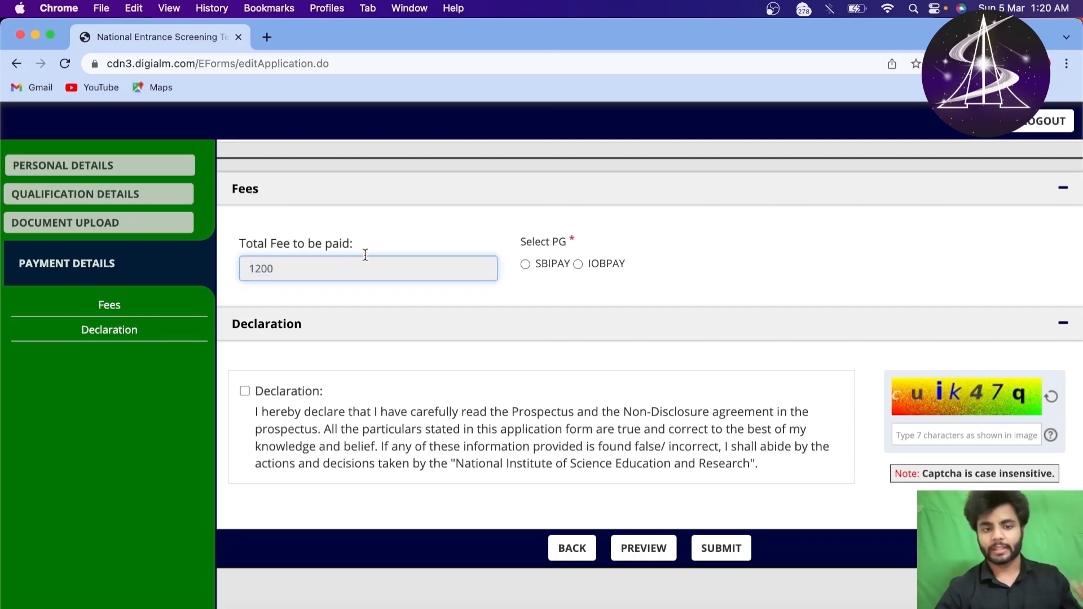
pyautogui.click(362, 252)
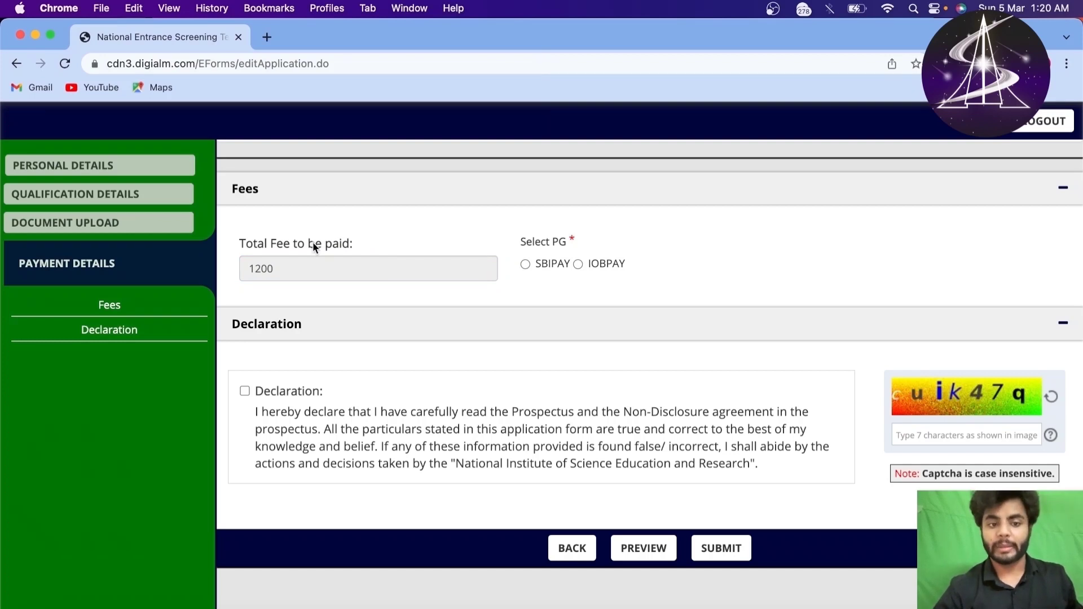
pyautogui.doubleClick(314, 245)
pyautogui.click(361, 257)
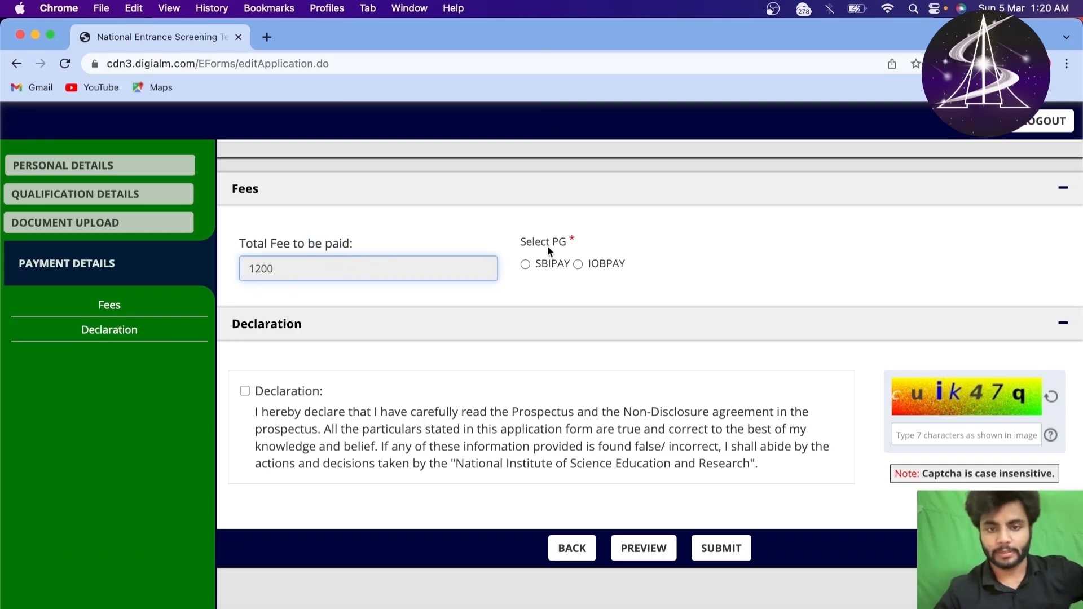
# Step: Select SBIPAY as the payment gateway, accept the declaration and open the preview
pyautogui.click(526, 263)
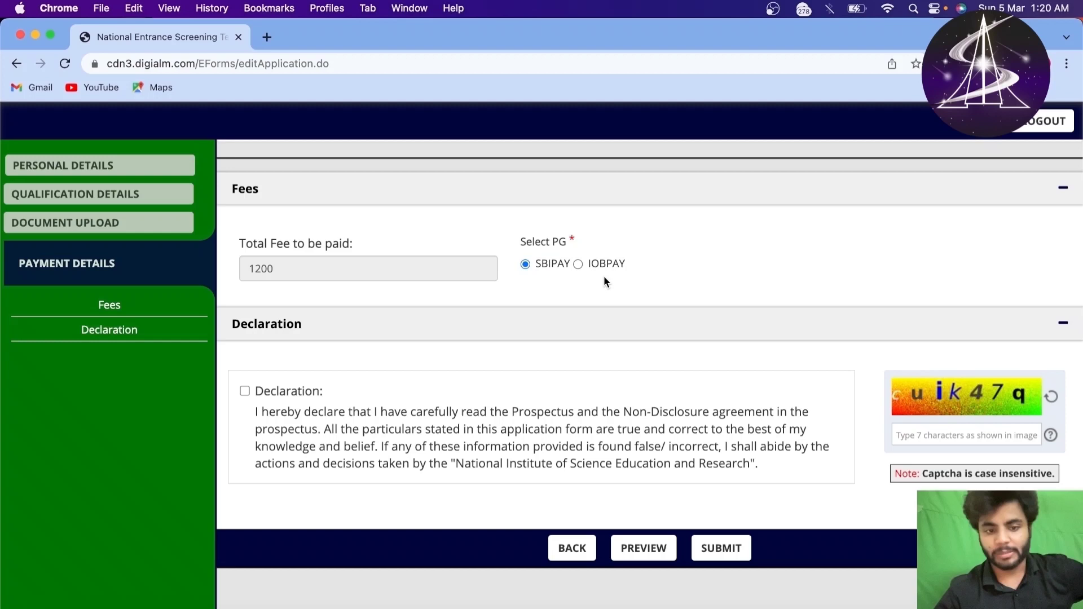
pyautogui.click(245, 391)
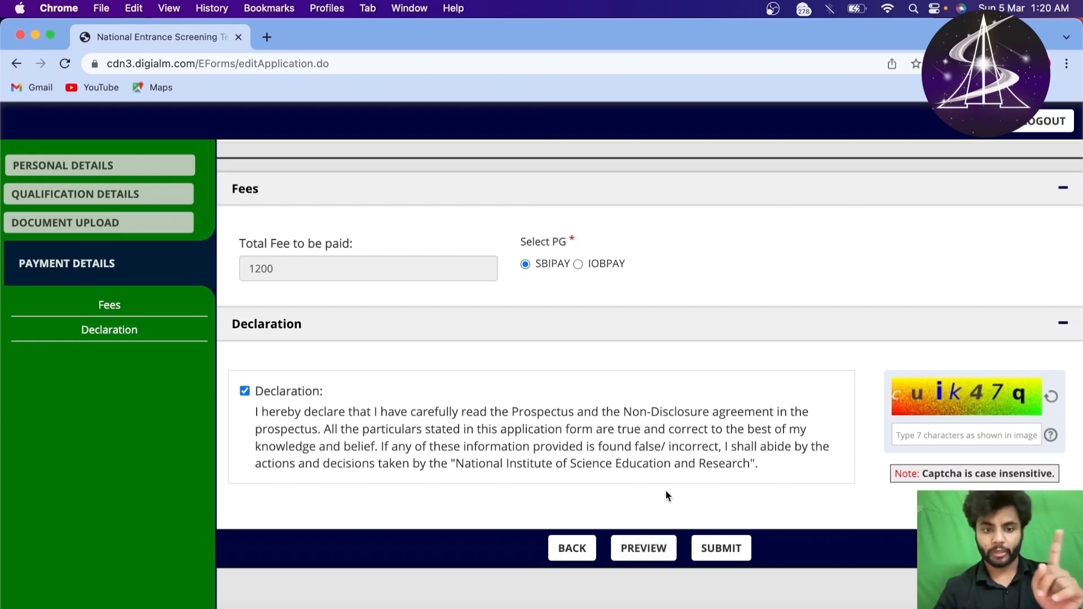
pyautogui.click(644, 548)
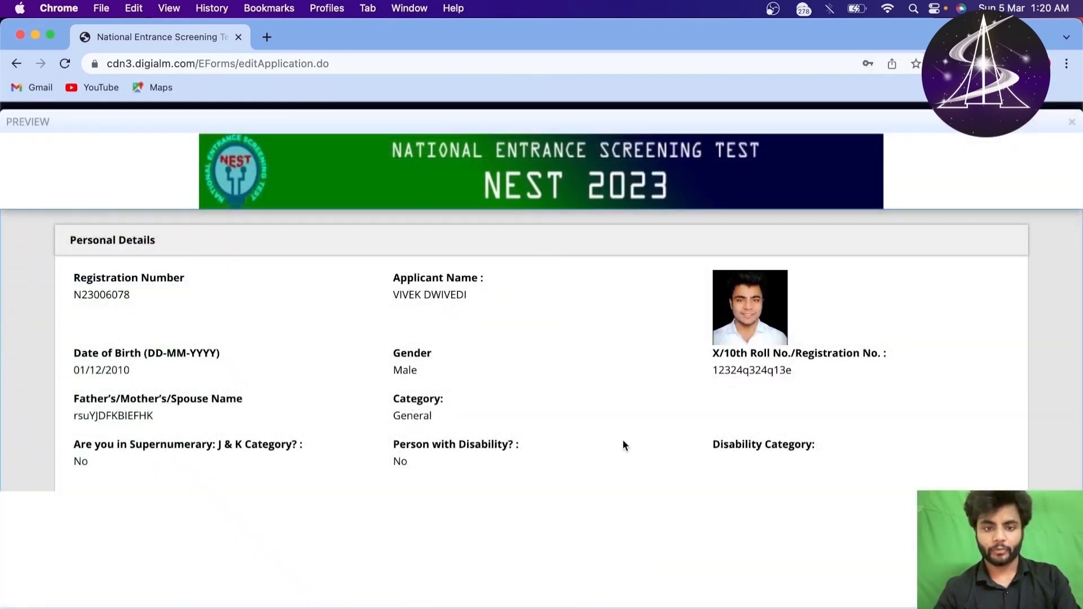
# Step: Dismiss the registration note and review the personal details and registration number
pyautogui.scroll(-5, 623, 445)
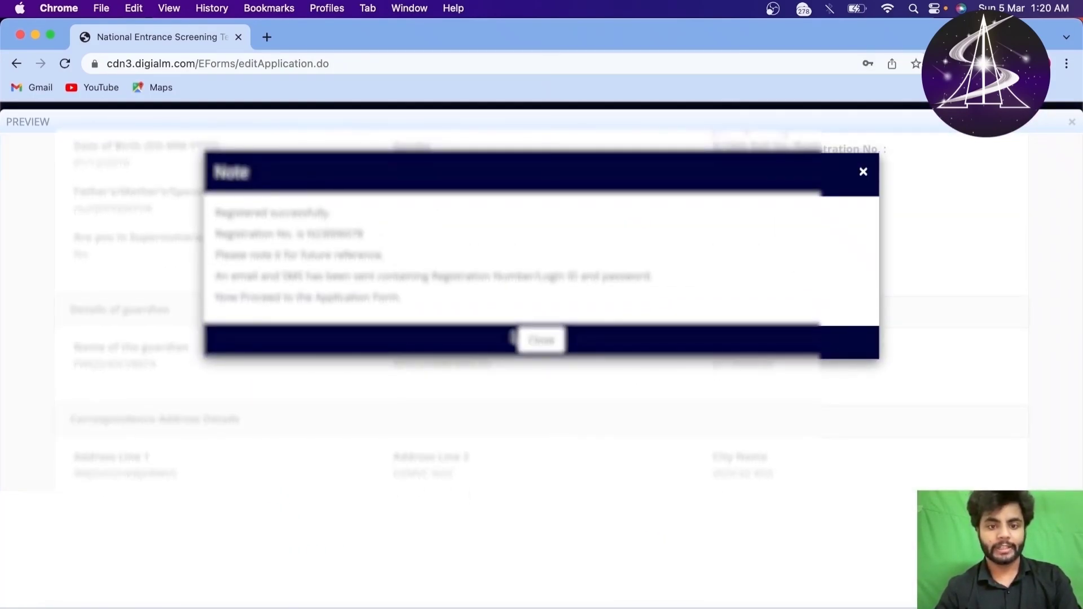
pyautogui.moveTo(215, 214); pyautogui.dragTo(435, 311)
pyautogui.click(539, 342)
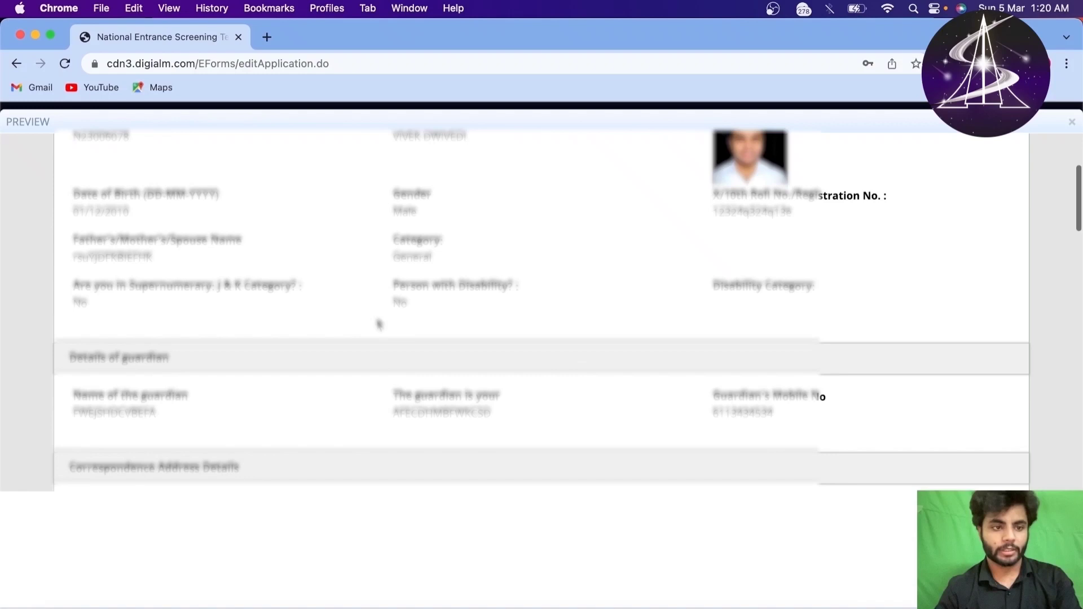
pyautogui.scroll(3, 379, 324)
pyautogui.moveTo(69, 271); pyautogui.dragTo(584, 448)
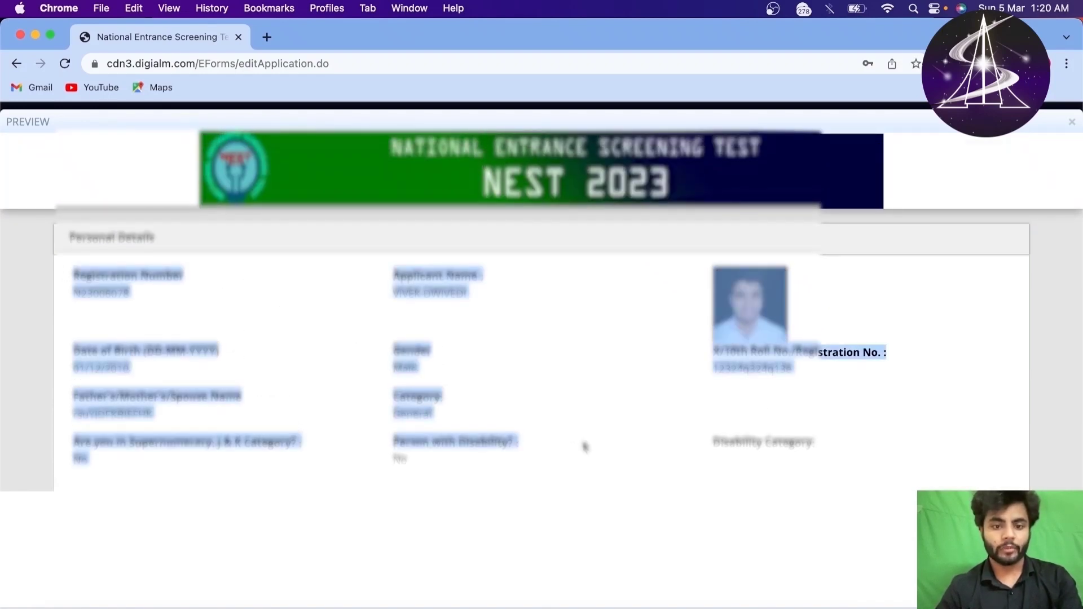
pyautogui.click(585, 448)
pyautogui.doubleClick(97, 291)
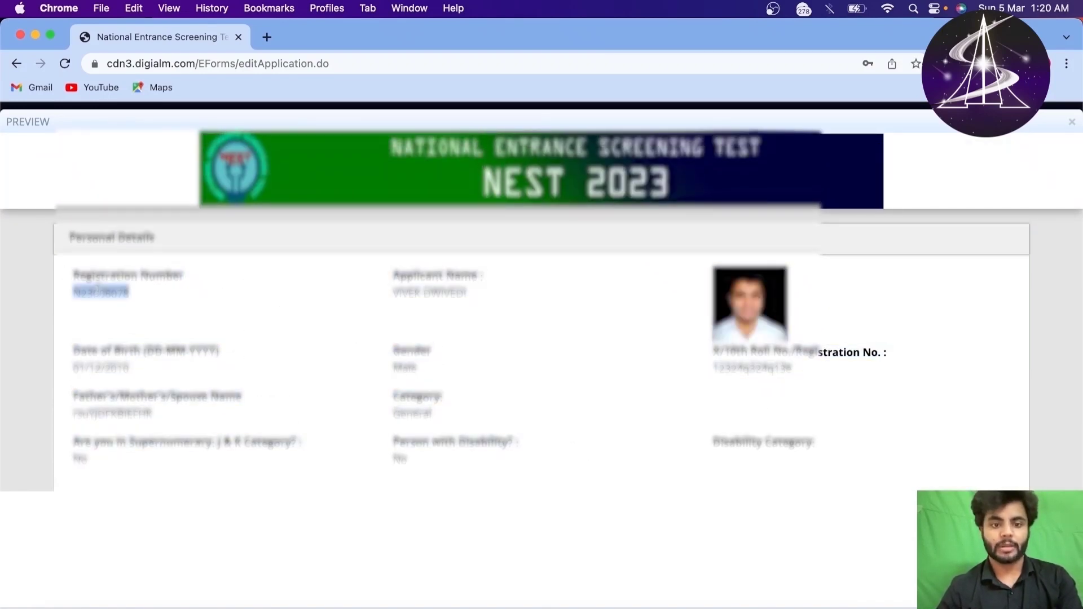
pyautogui.click(97, 290)
# Step: Review the birth date, category and remaining preview sections, then close the preview
pyautogui.scroll(-3, 252, 348)
pyautogui.scroll(-3, 207, 286)
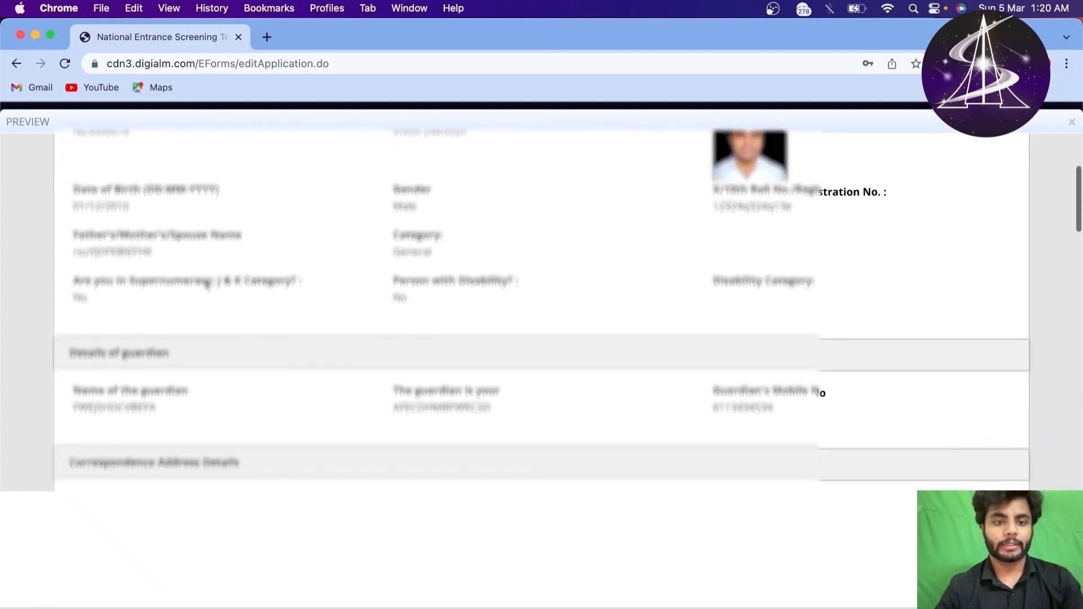
pyautogui.moveTo(75, 208); pyautogui.dragTo(524, 448)
pyautogui.scroll(-10, 476, 266)
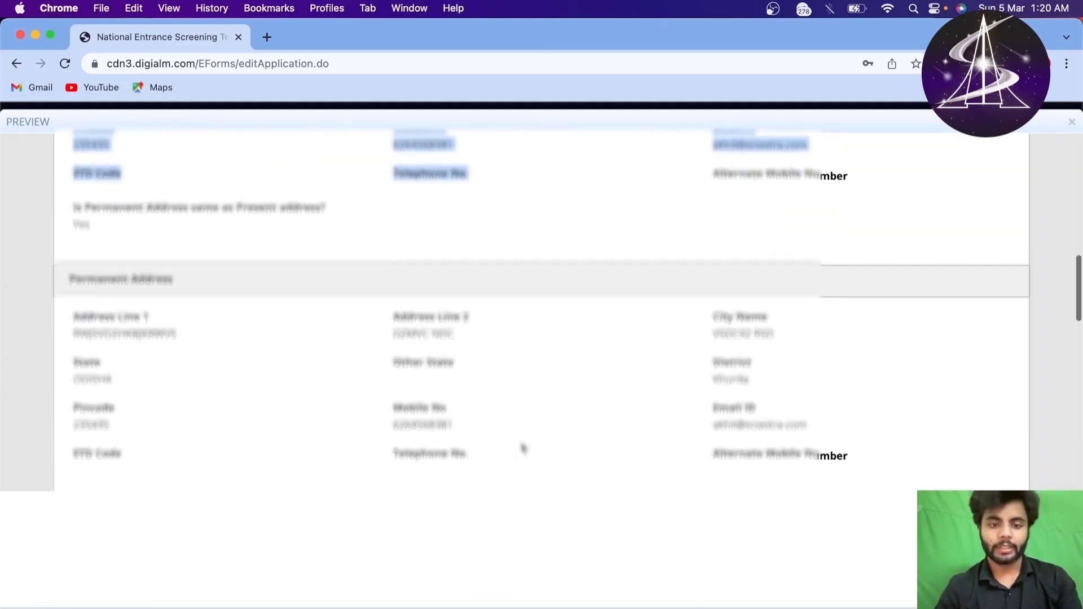
pyautogui.scroll(-20, 524, 448)
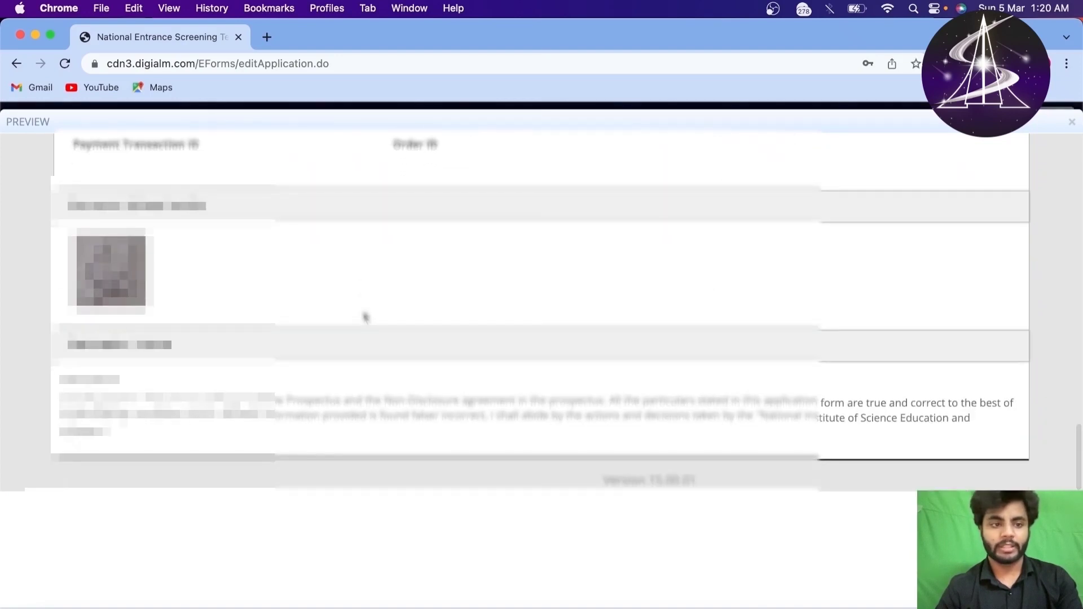
pyautogui.scroll(3, 366, 317)
pyautogui.moveTo(96, 307); pyautogui.dragTo(142, 354)
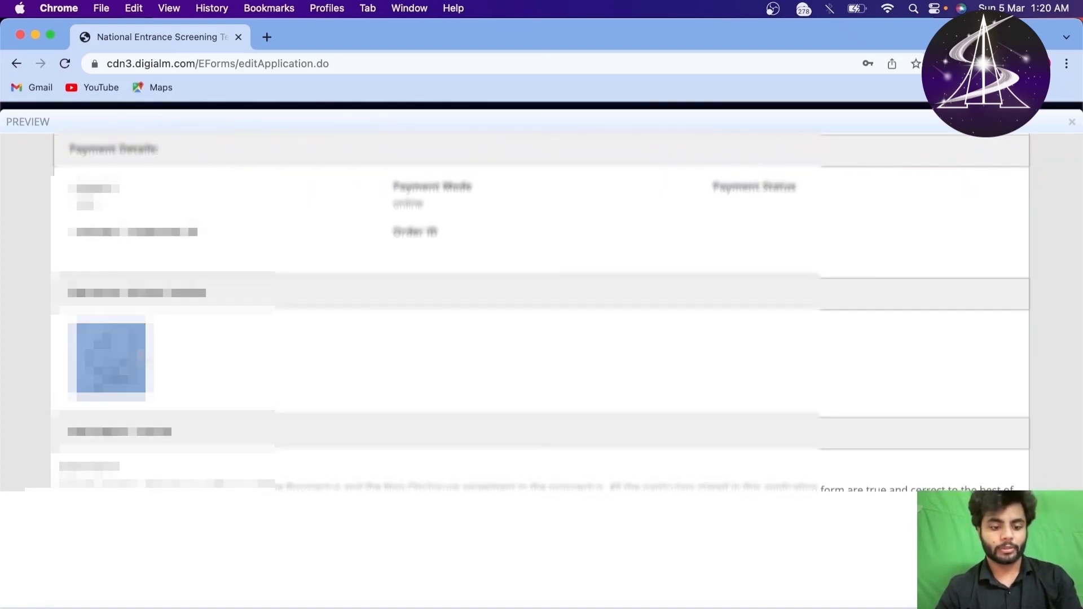
pyautogui.scroll(2, 541, 311)
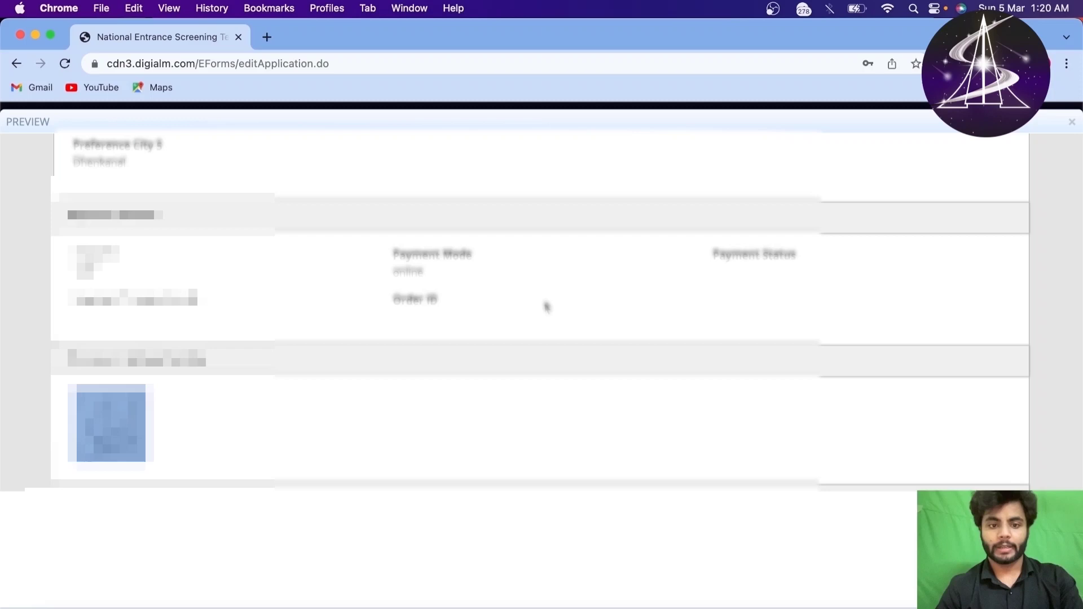
pyautogui.moveTo(718, 254); pyautogui.dragTo(729, 254)
pyautogui.scroll(5, 759, 309)
pyautogui.scroll(-3, 759, 309)
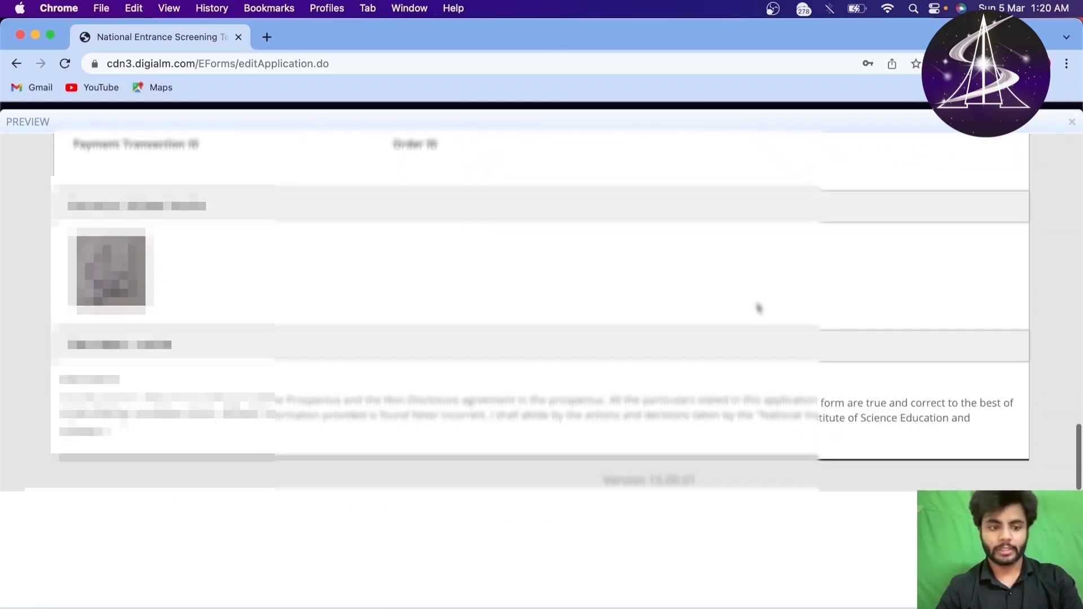
pyautogui.scroll(15, 665, 465)
pyautogui.scroll(-5, 665, 464)
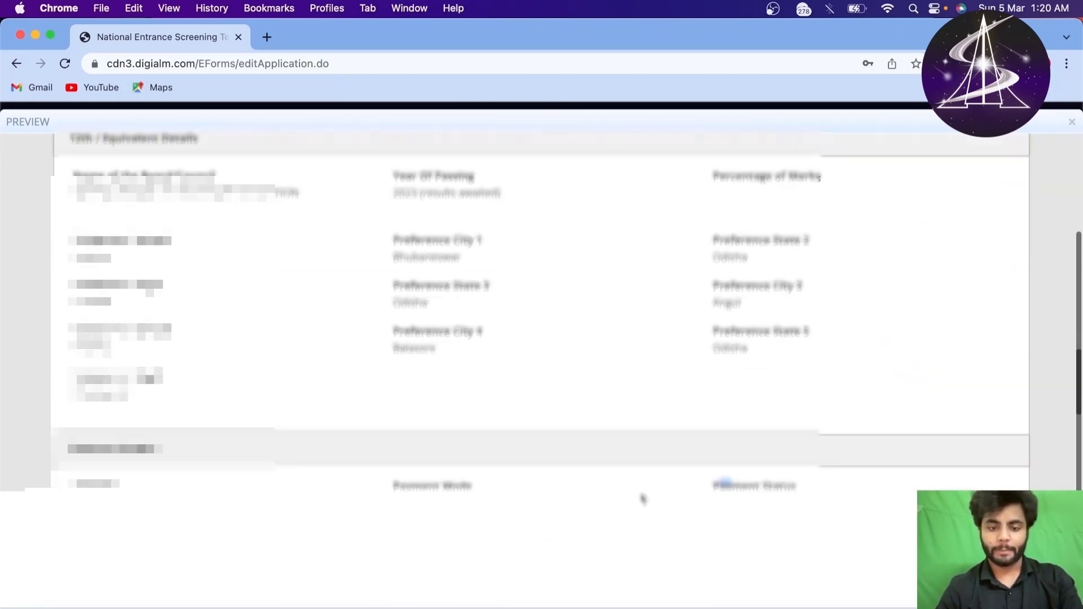
pyautogui.press('Escape')
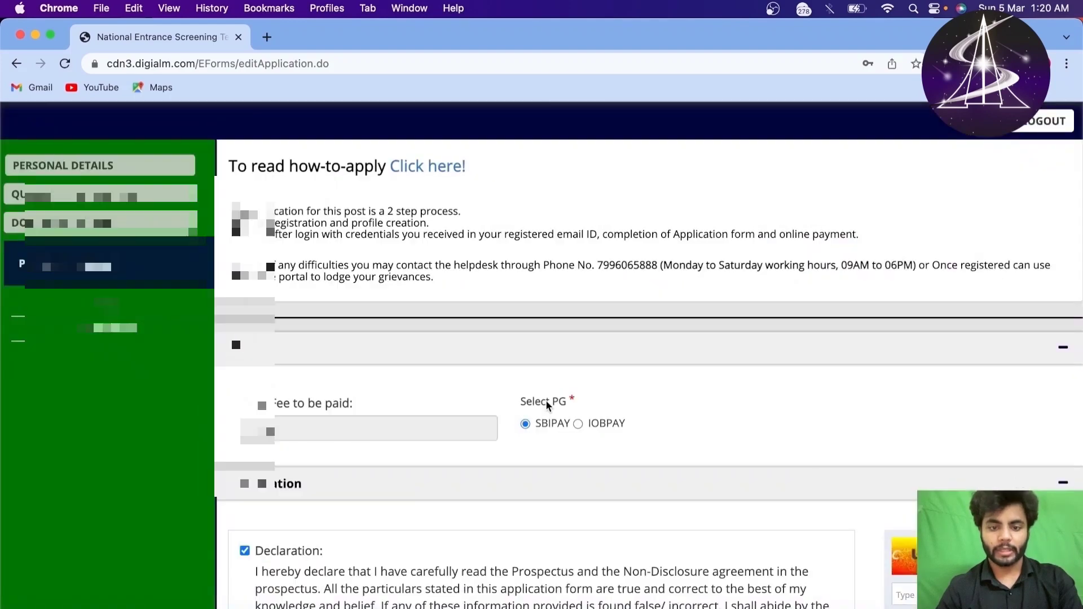
# Step: Enter the seven-character captcha shown in the image and submit the application
pyautogui.scroll(-3, 546, 400)
pyautogui.click(727, 550)
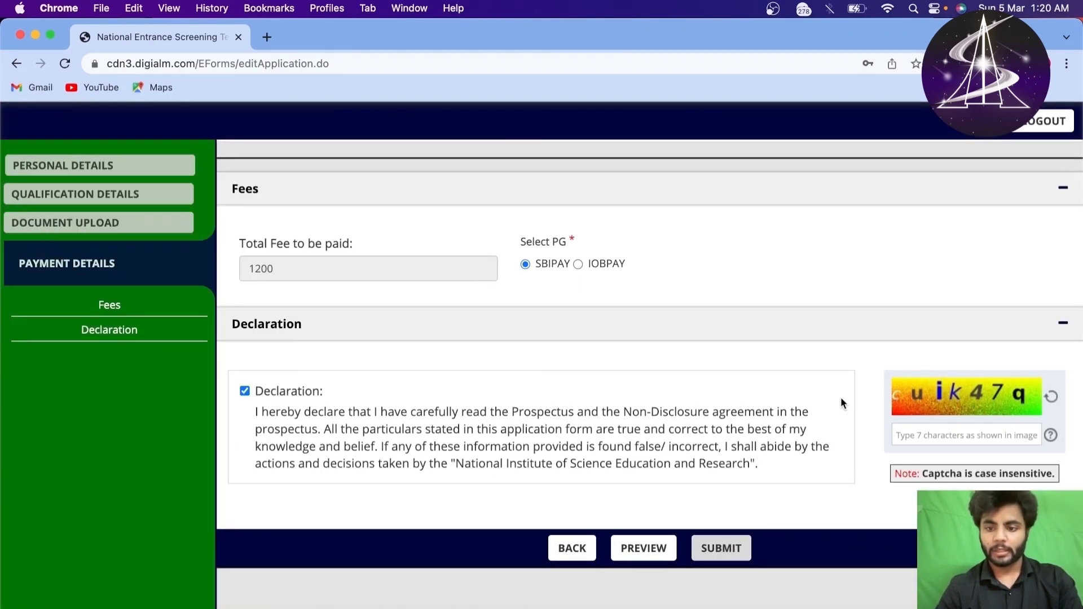
pyautogui.doubleClick(266, 394)
pyautogui.click(925, 443)
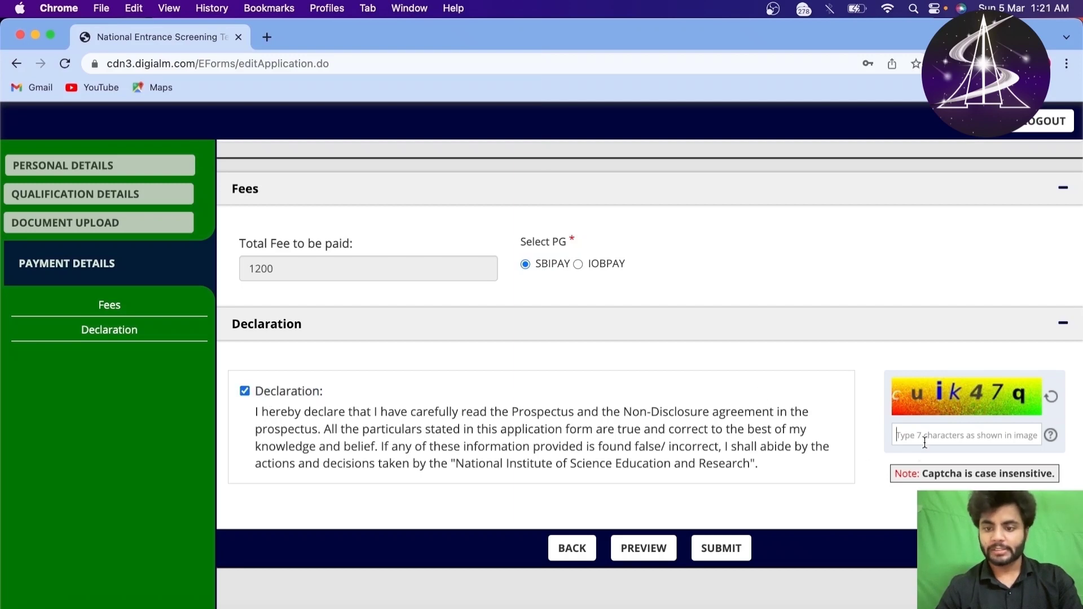
pyautogui.write('cuik')
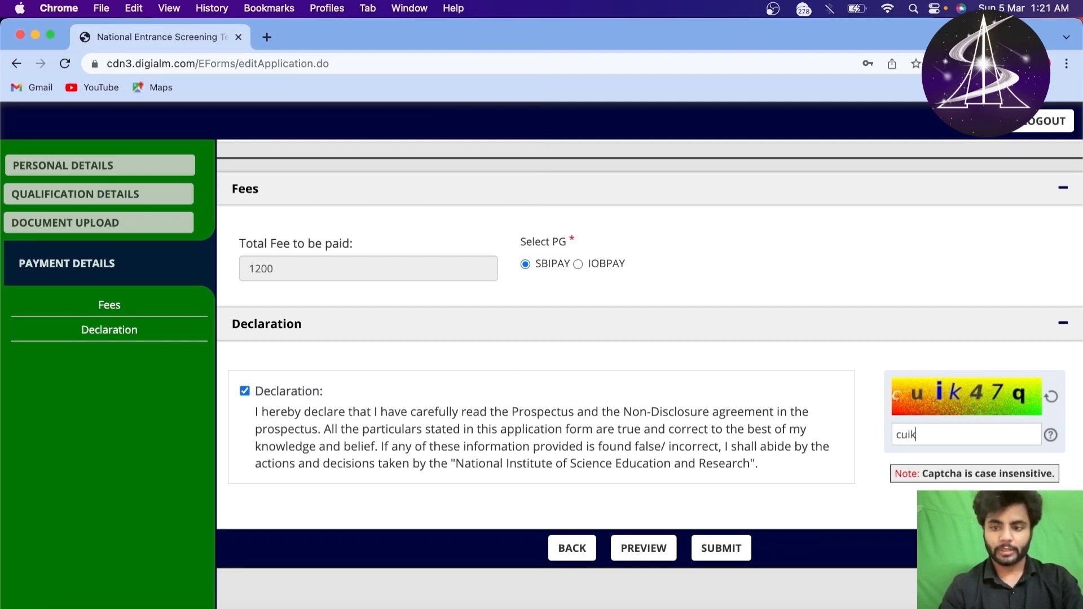
pyautogui.write('47')
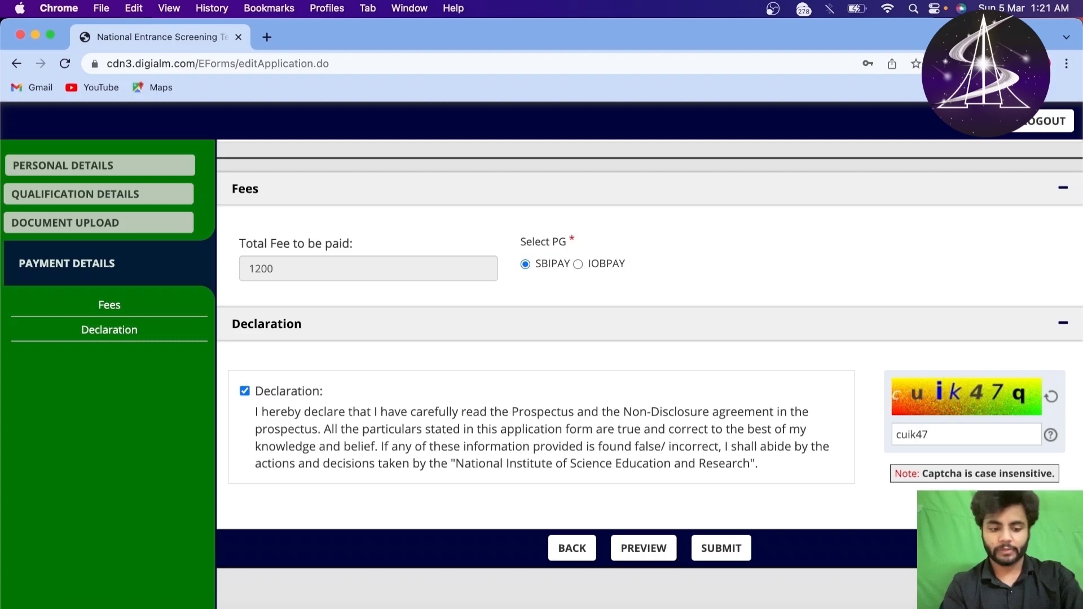
pyautogui.write('q')
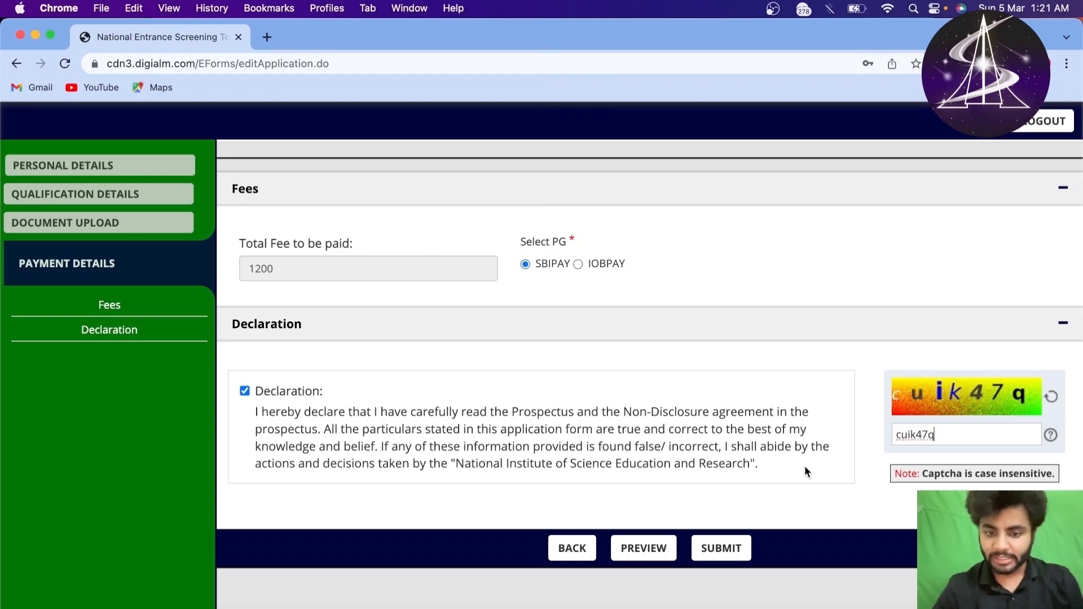
pyautogui.click(728, 550)
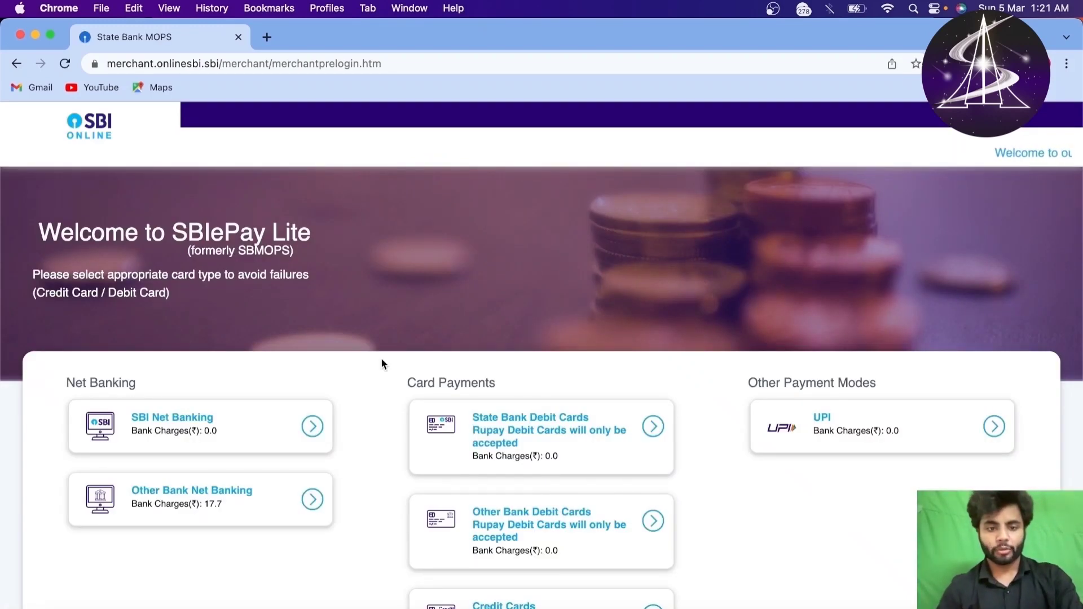
# Step: Pay the Rs 1200 fee by UPI, choosing VPA and then the QR code option
pyautogui.scroll(-2, 381, 358)
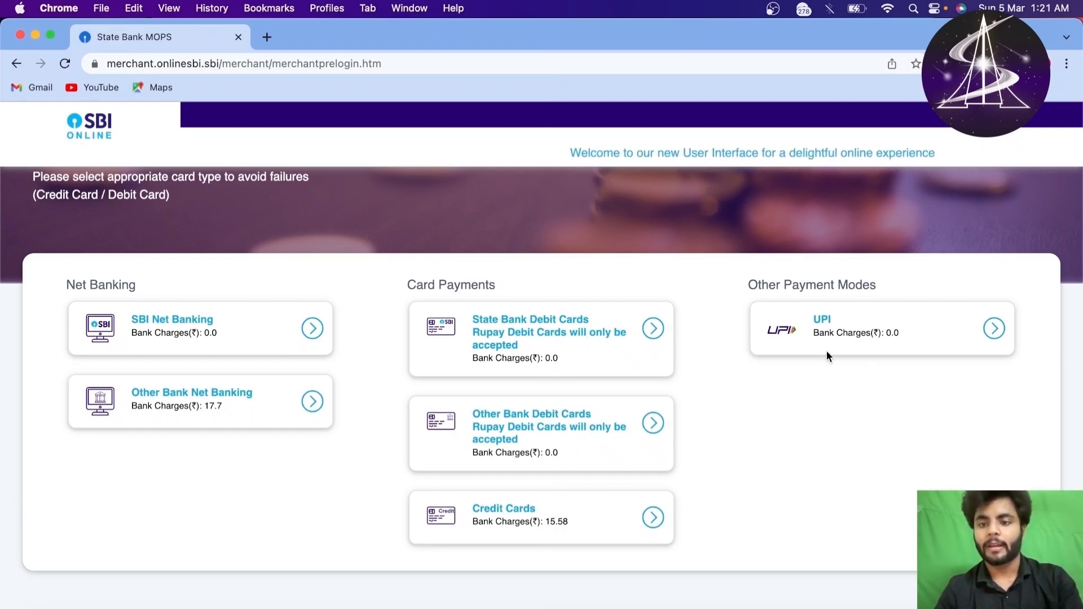
pyautogui.click(841, 332)
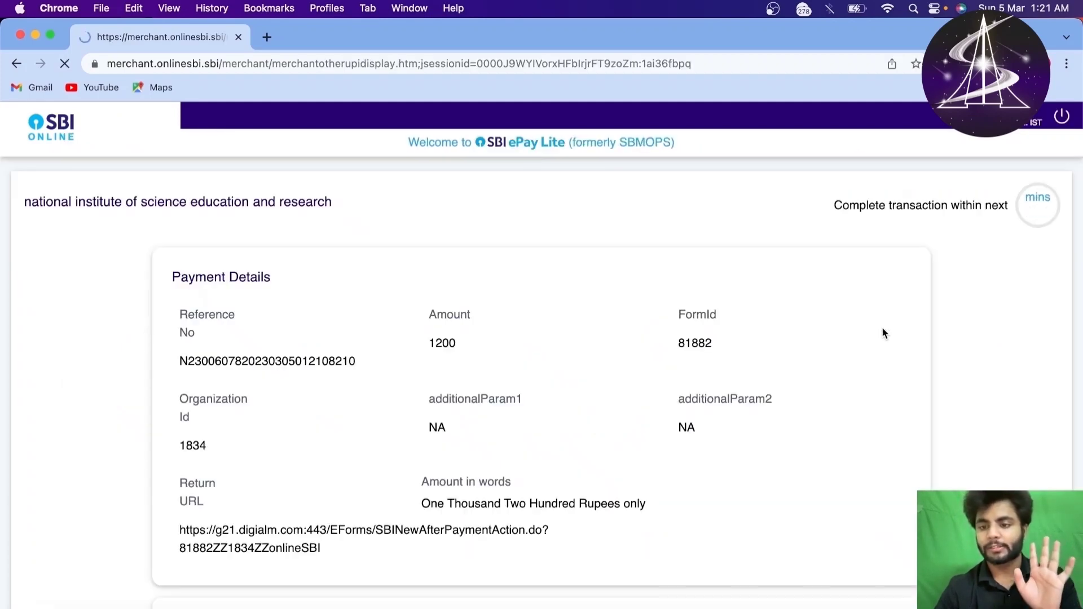
pyautogui.scroll(-4, 451, 344)
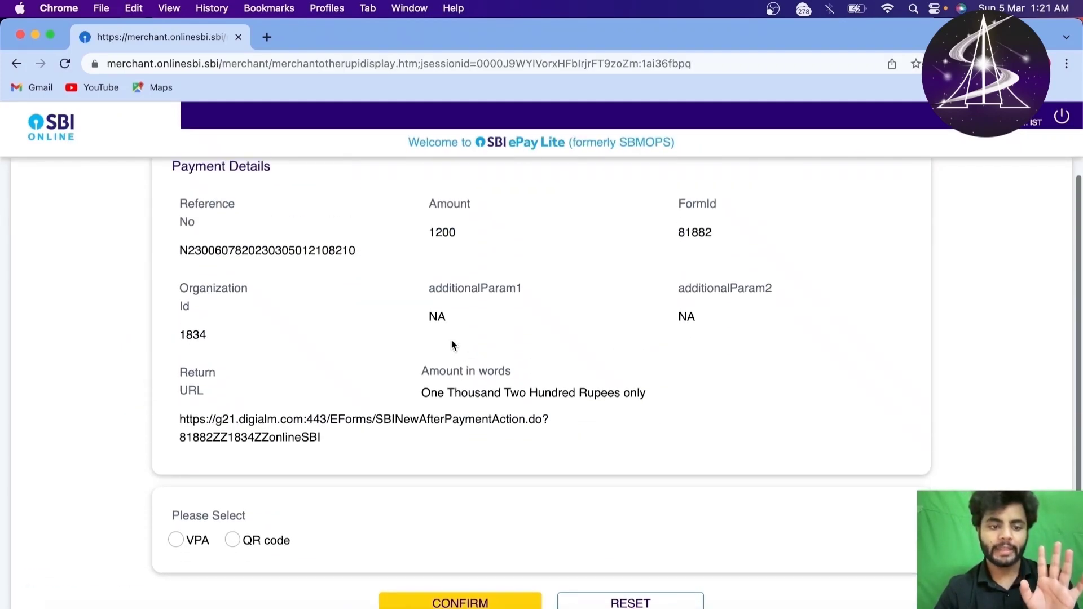
pyautogui.click(184, 542)
pyautogui.scroll(-2, 503, 393)
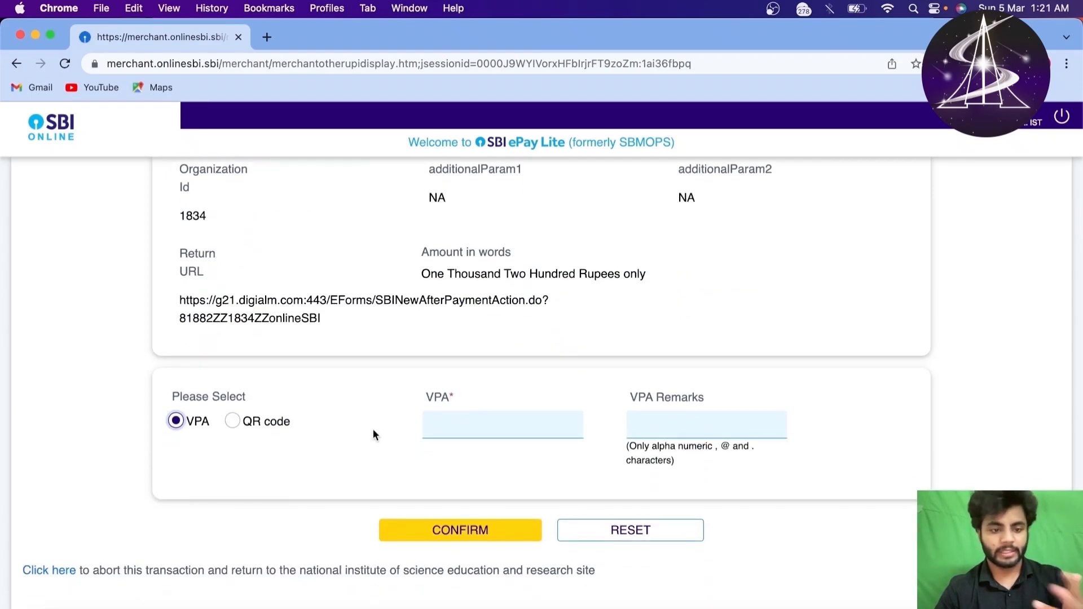
pyautogui.click(236, 421)
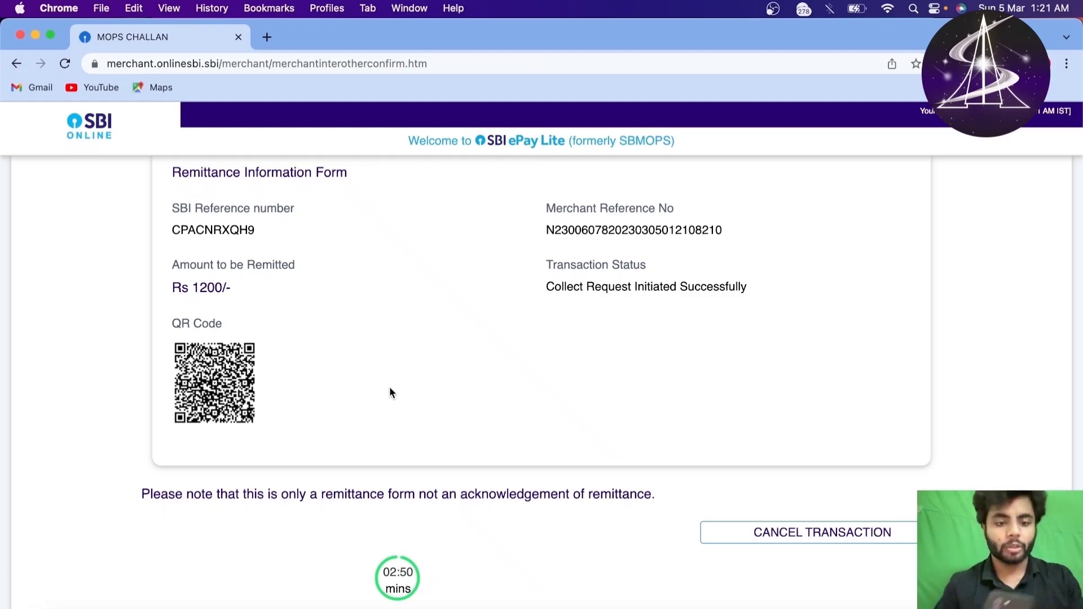
# Step: Check the Rs 1200/- amount to be remitted on the UPI payment page
pyautogui.scroll(3, 333, 394)
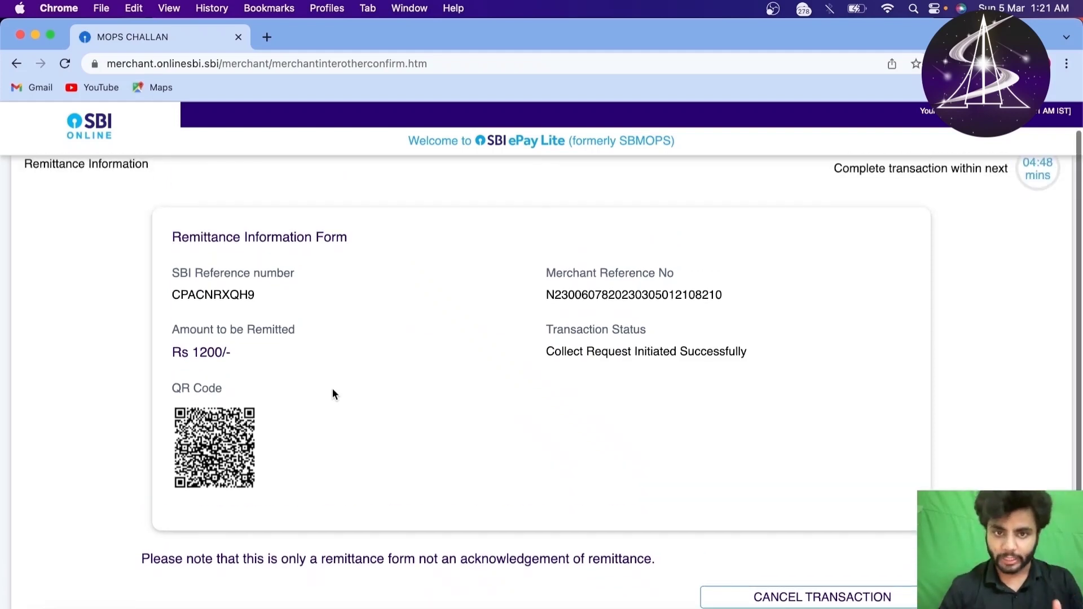
pyautogui.scroll(-2, 333, 394)
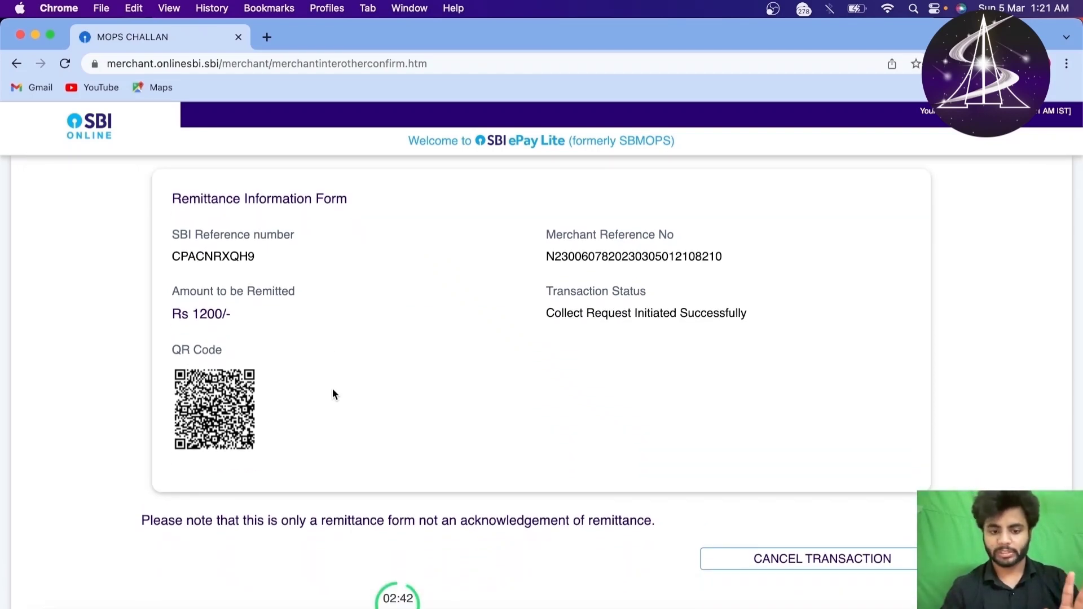
pyautogui.scroll(-3, 367, 382)
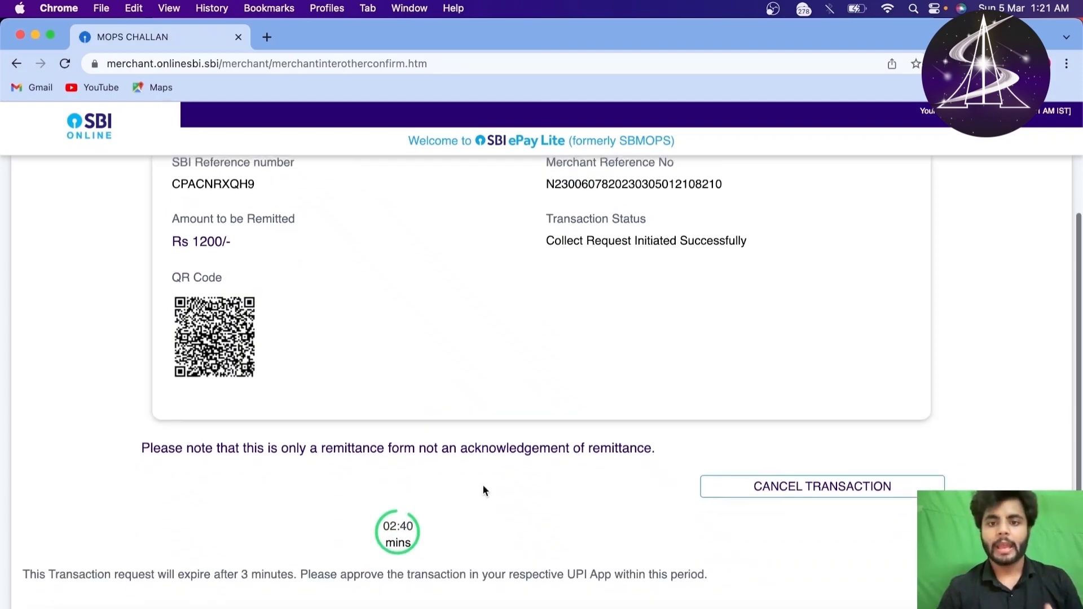
pyautogui.scroll(5, 482, 486)
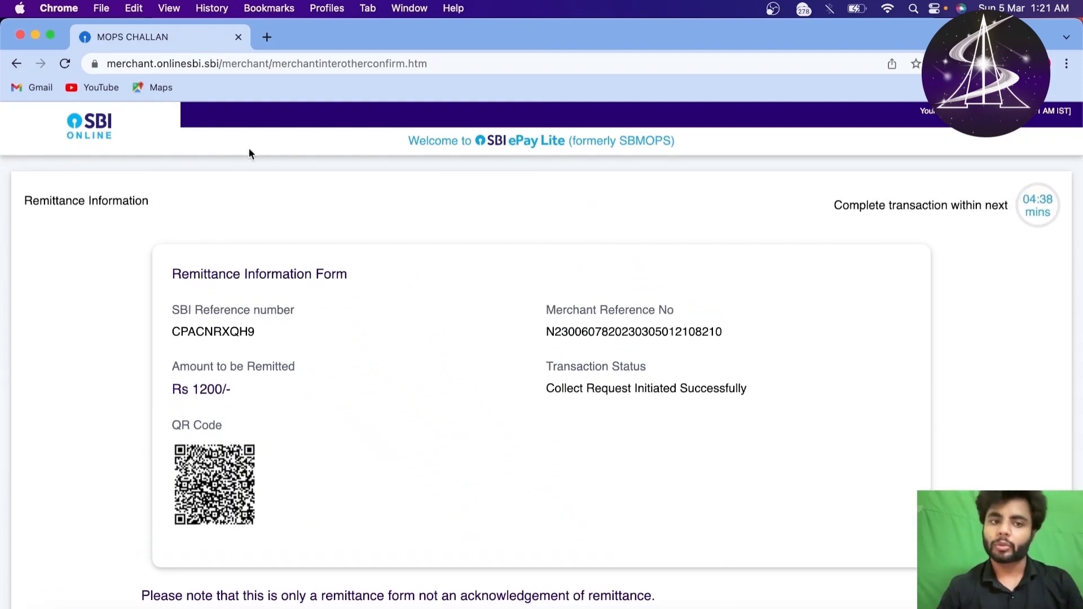
pyautogui.scroll(-3, 375, 339)
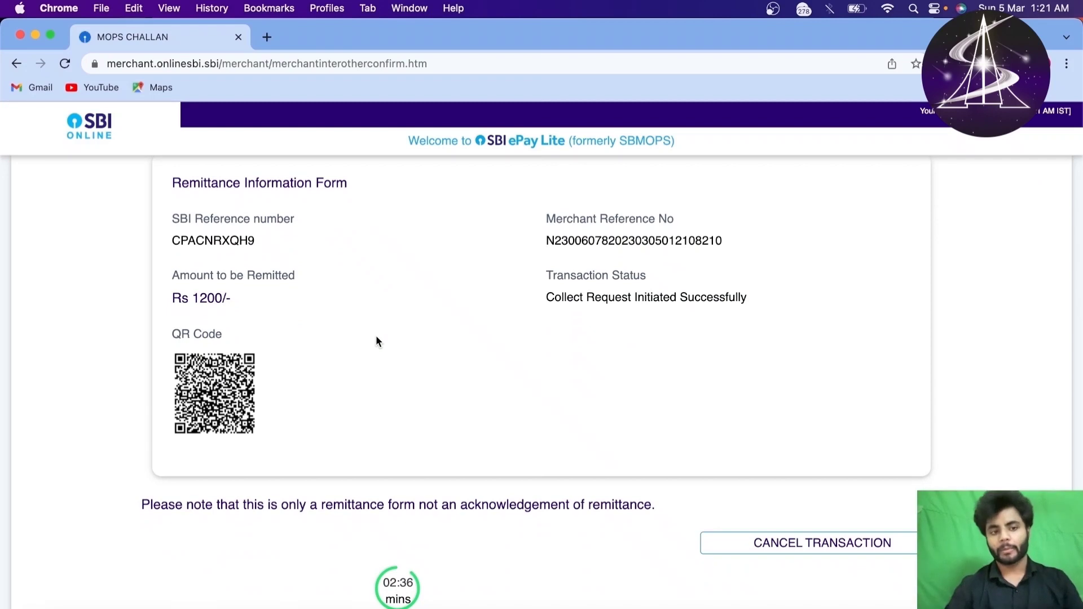
pyautogui.scroll(1, 376, 338)
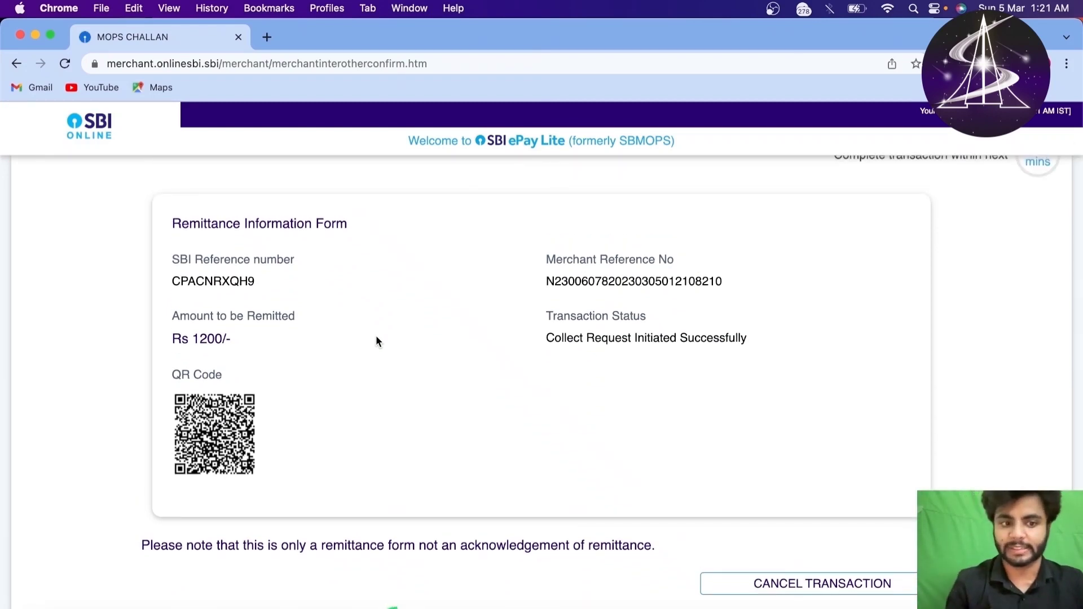
pyautogui.moveTo(173, 339); pyautogui.dragTo(231, 341)
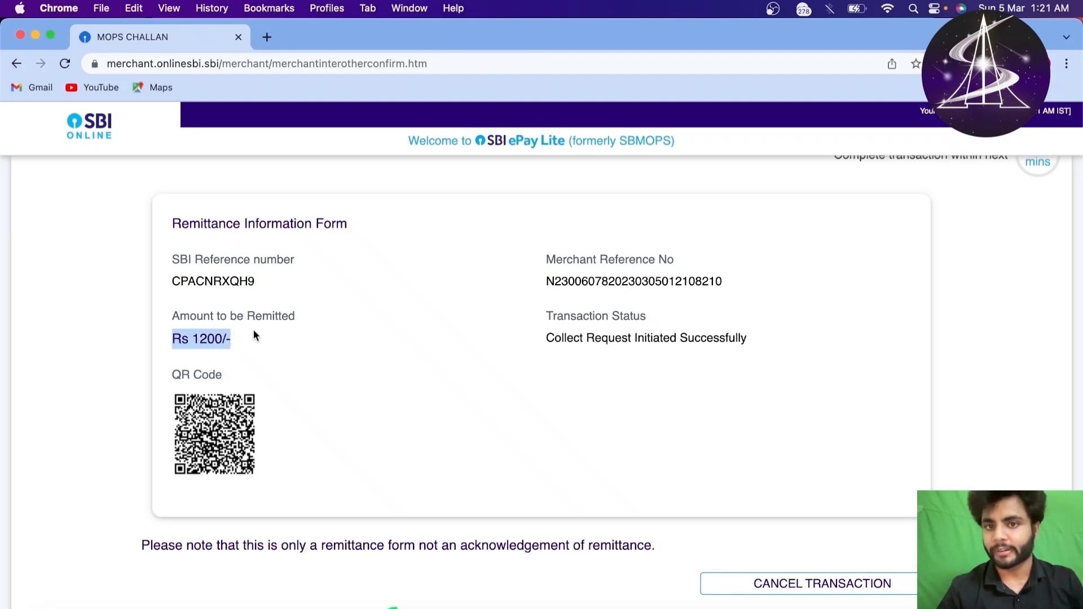
pyautogui.click(240, 307)
pyautogui.scroll(-3, 239, 307)
pyautogui.scroll(3, 239, 305)
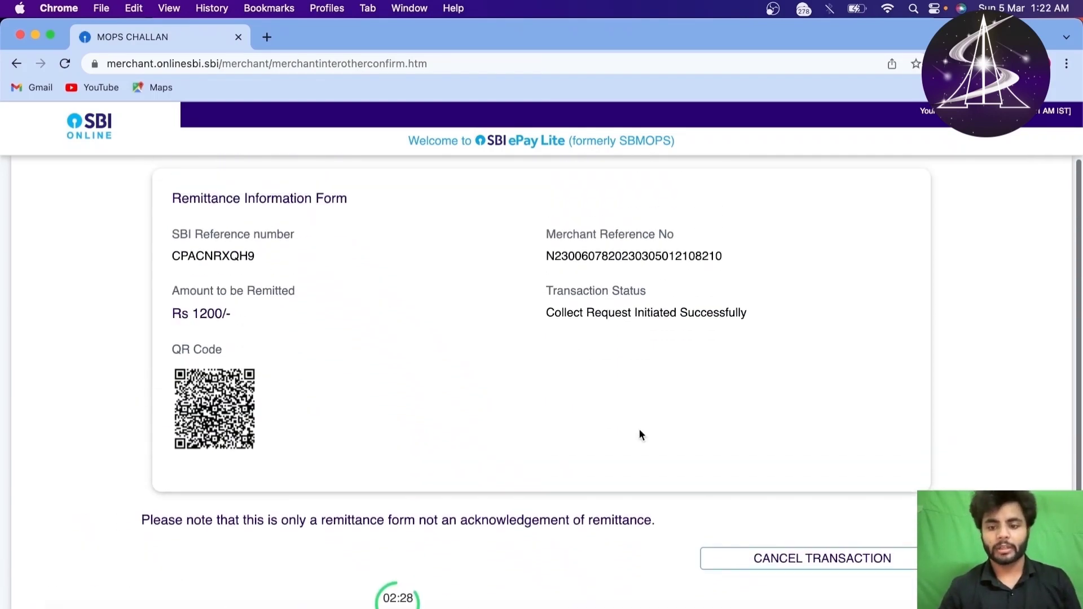
# Step: Cancel the pending UPI transaction, acknowledge the notice and go back to the QR page
pyautogui.click(752, 558)
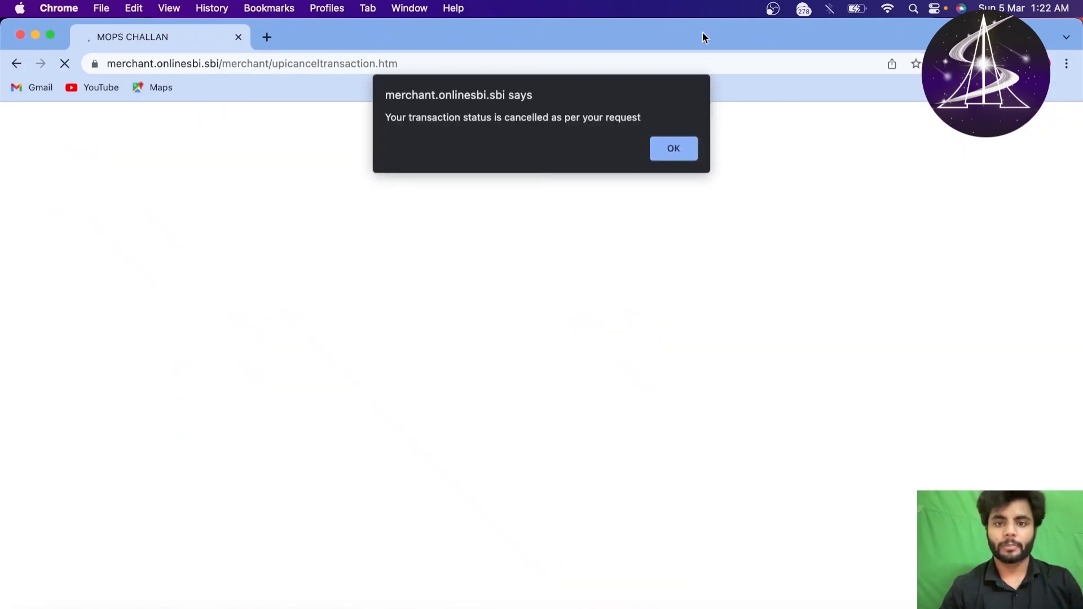
pyautogui.click(670, 148)
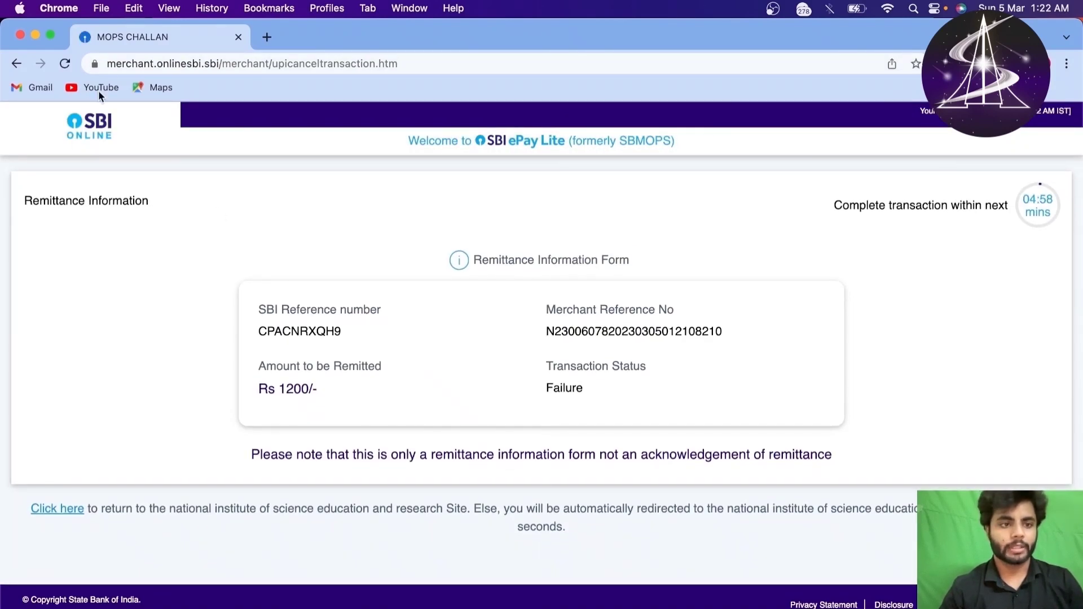
pyautogui.click(18, 64)
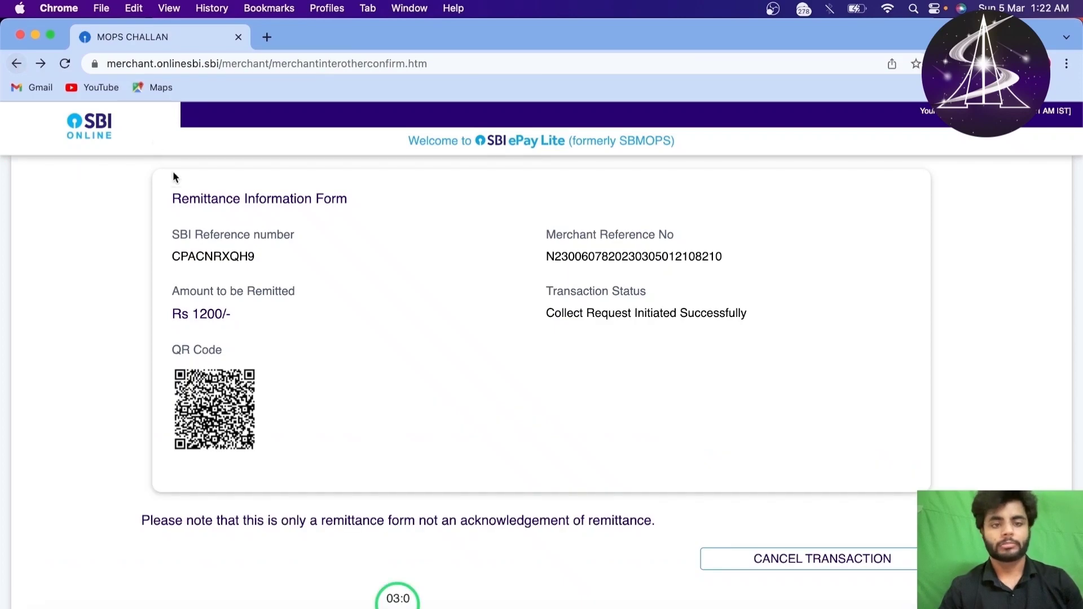
# Step: Load nestexam.in in a new tab via the 'ne' autocomplete, then switch between it and the SBI tab
pyautogui.click(263, 41)
pyautogui.write('ne')
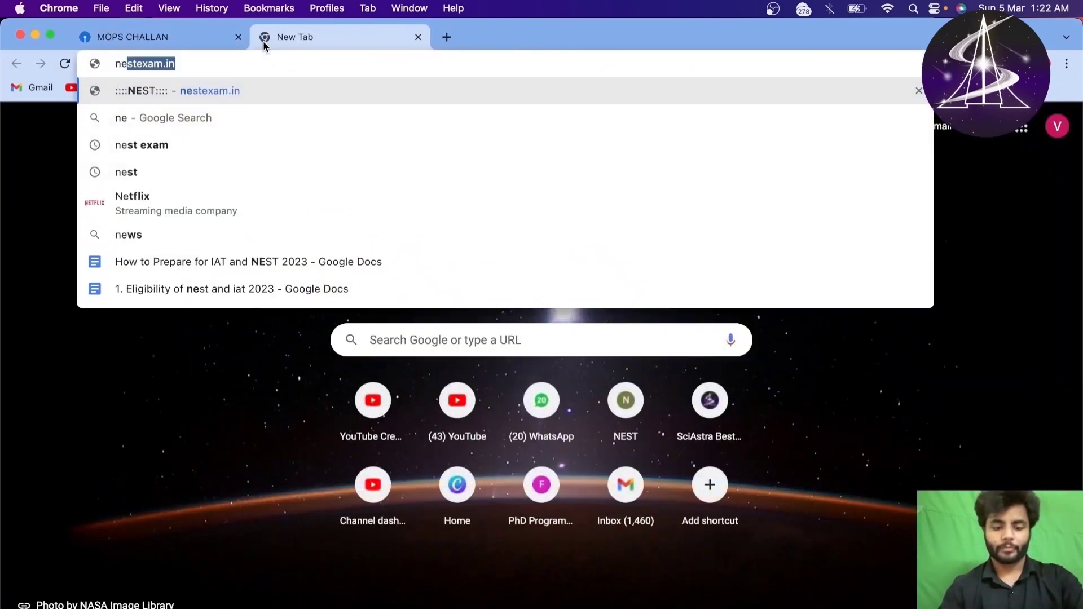
pyautogui.press('Return')
pyautogui.click(177, 39)
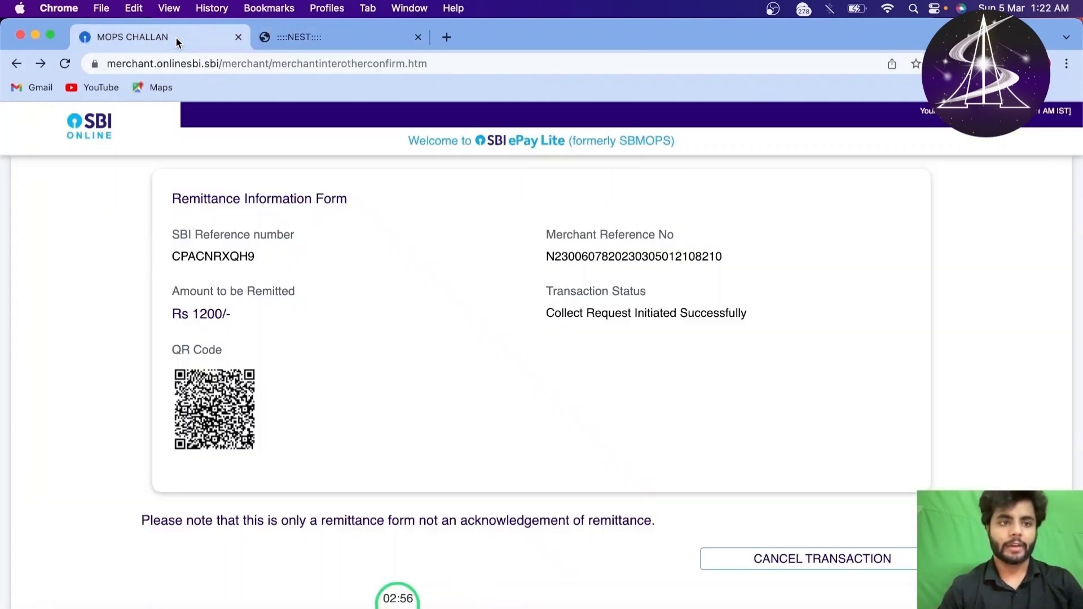
pyautogui.scroll(3, 351, 303)
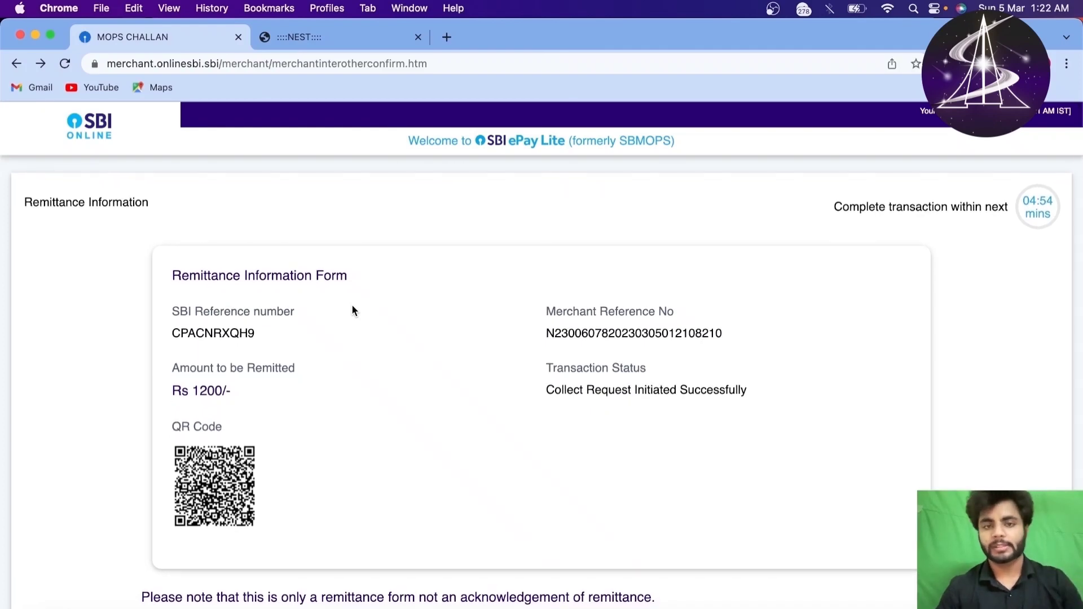
pyautogui.scroll(-5, 350, 280)
pyautogui.scroll(5, 350, 279)
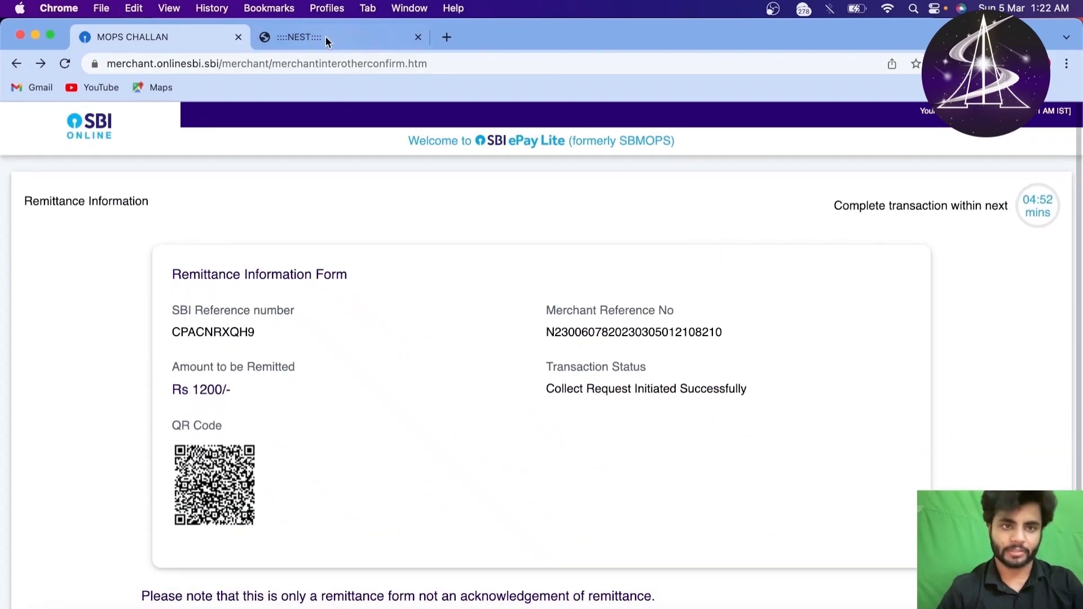
pyautogui.click(326, 38)
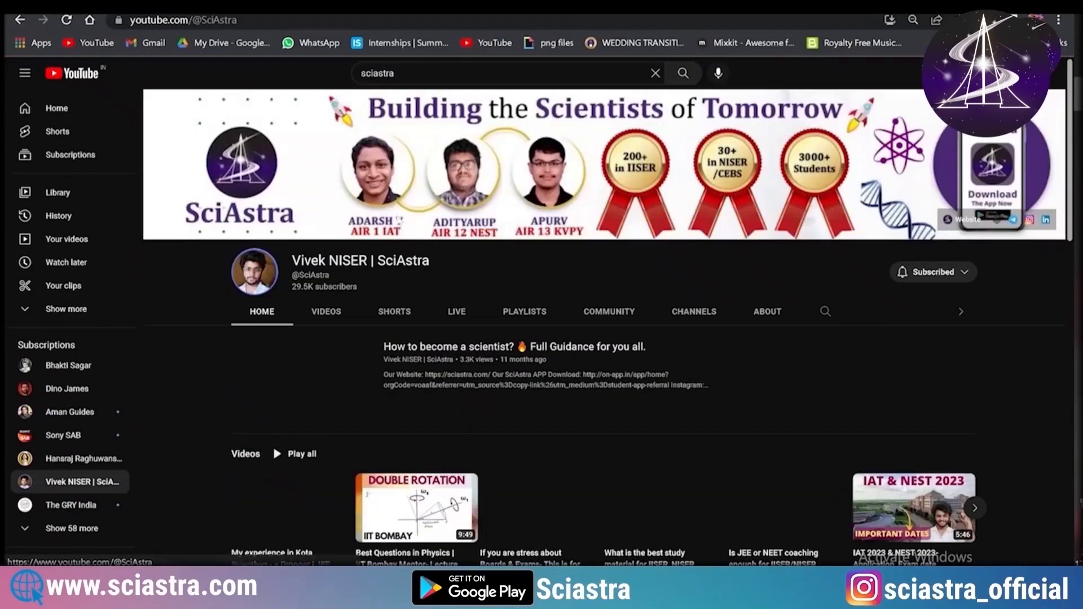
# Step: Open the SciAstra channel page and scroll down through its content
pyautogui.click(315, 309)
pyautogui.scroll(-1, 415, 367)
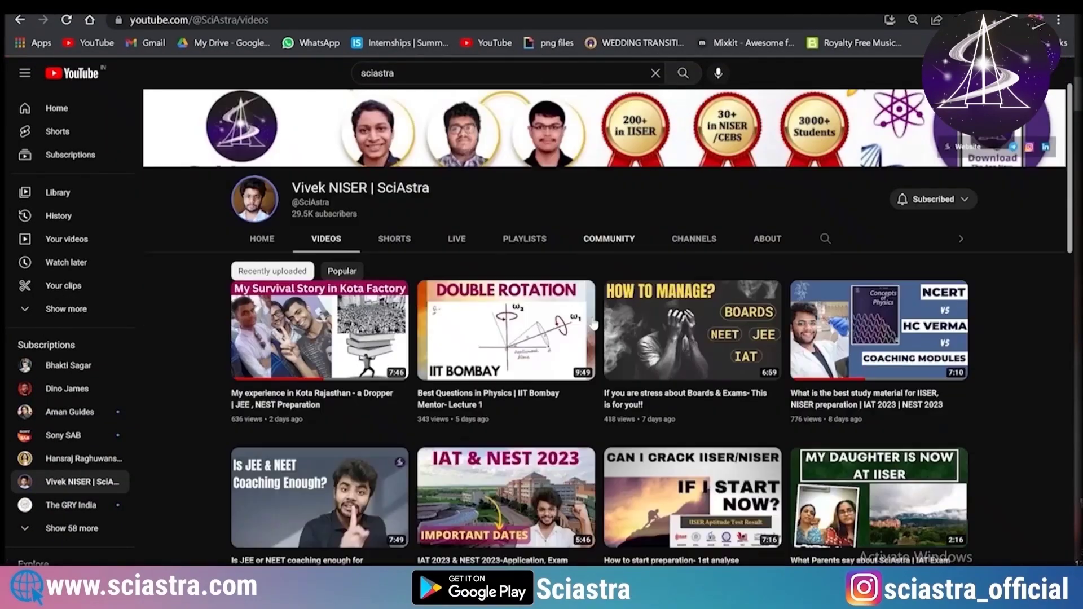
pyautogui.scroll(-9, 593, 323)
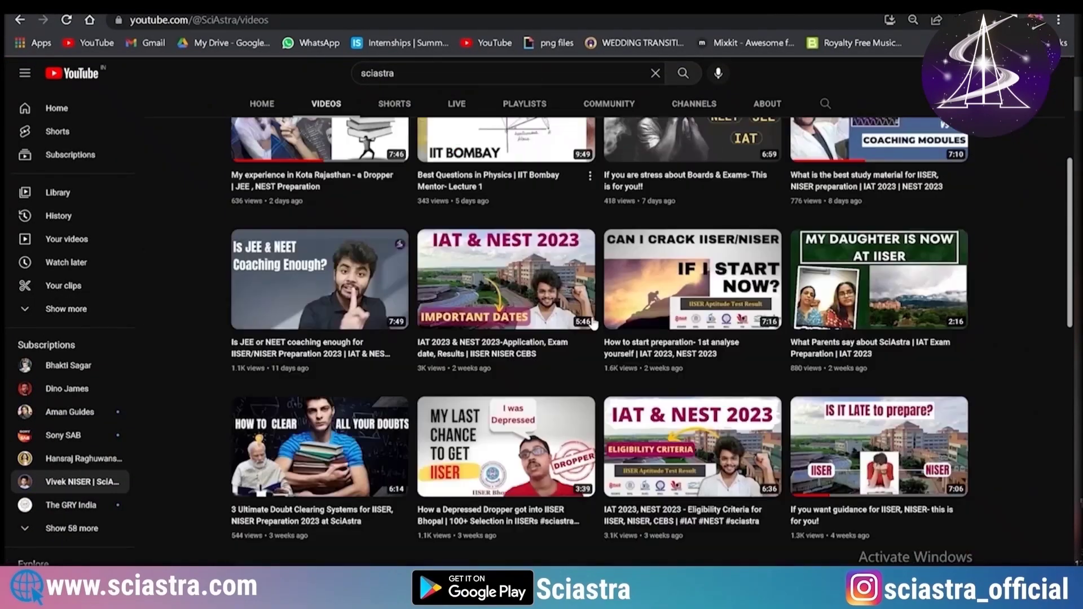